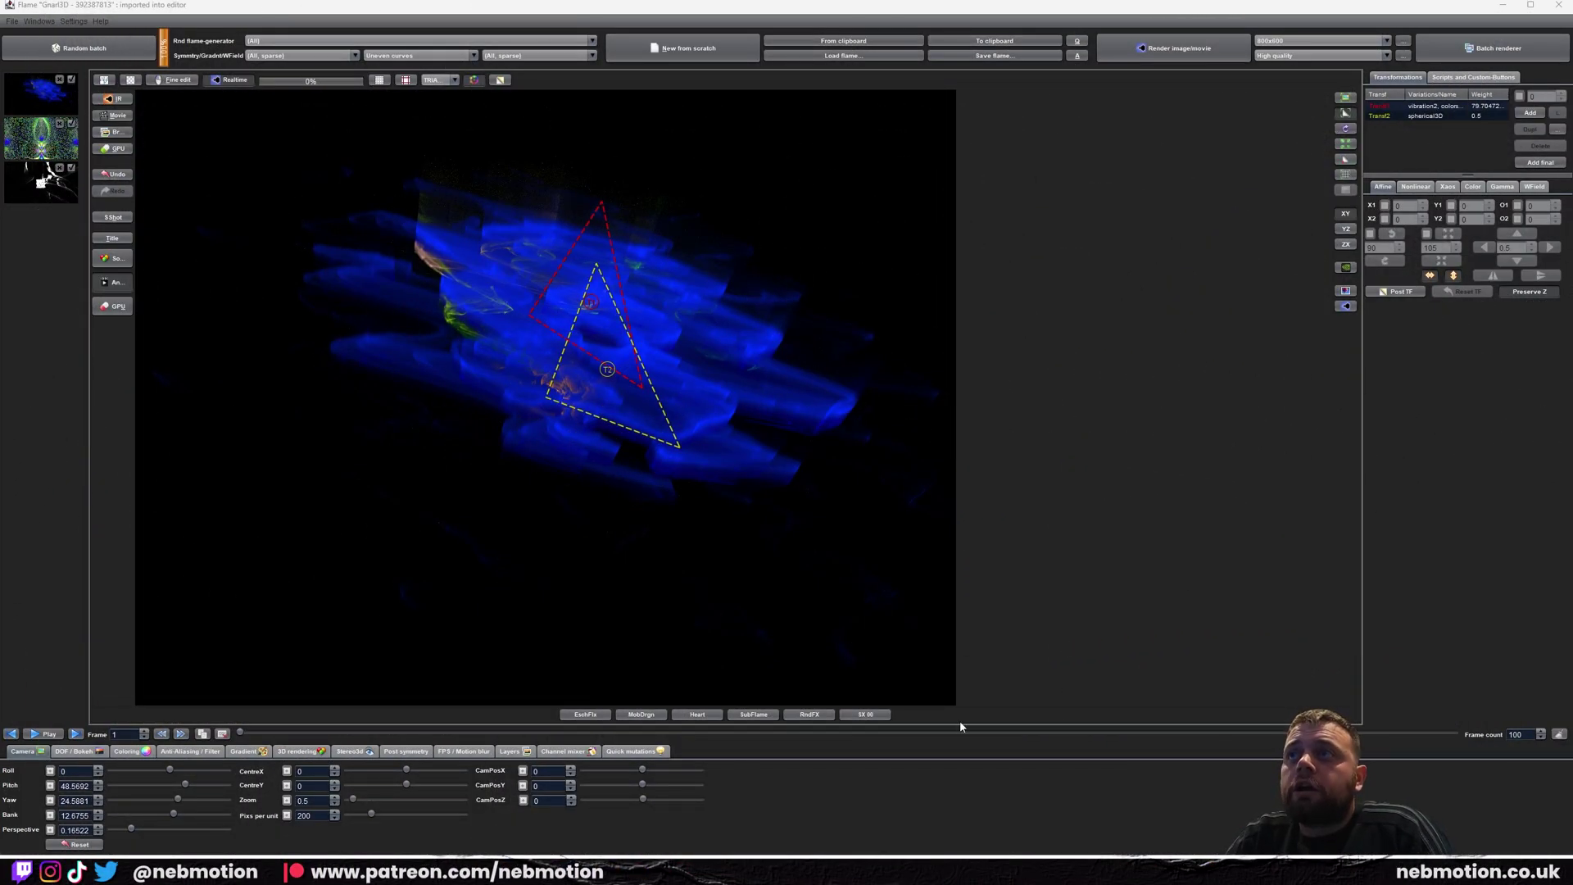
Open the built-in scripts list and browse the HB galaxy scripts, settling on galaxies-with-clouds
{"action": "left_click", "coordinate": [1175, 824]}
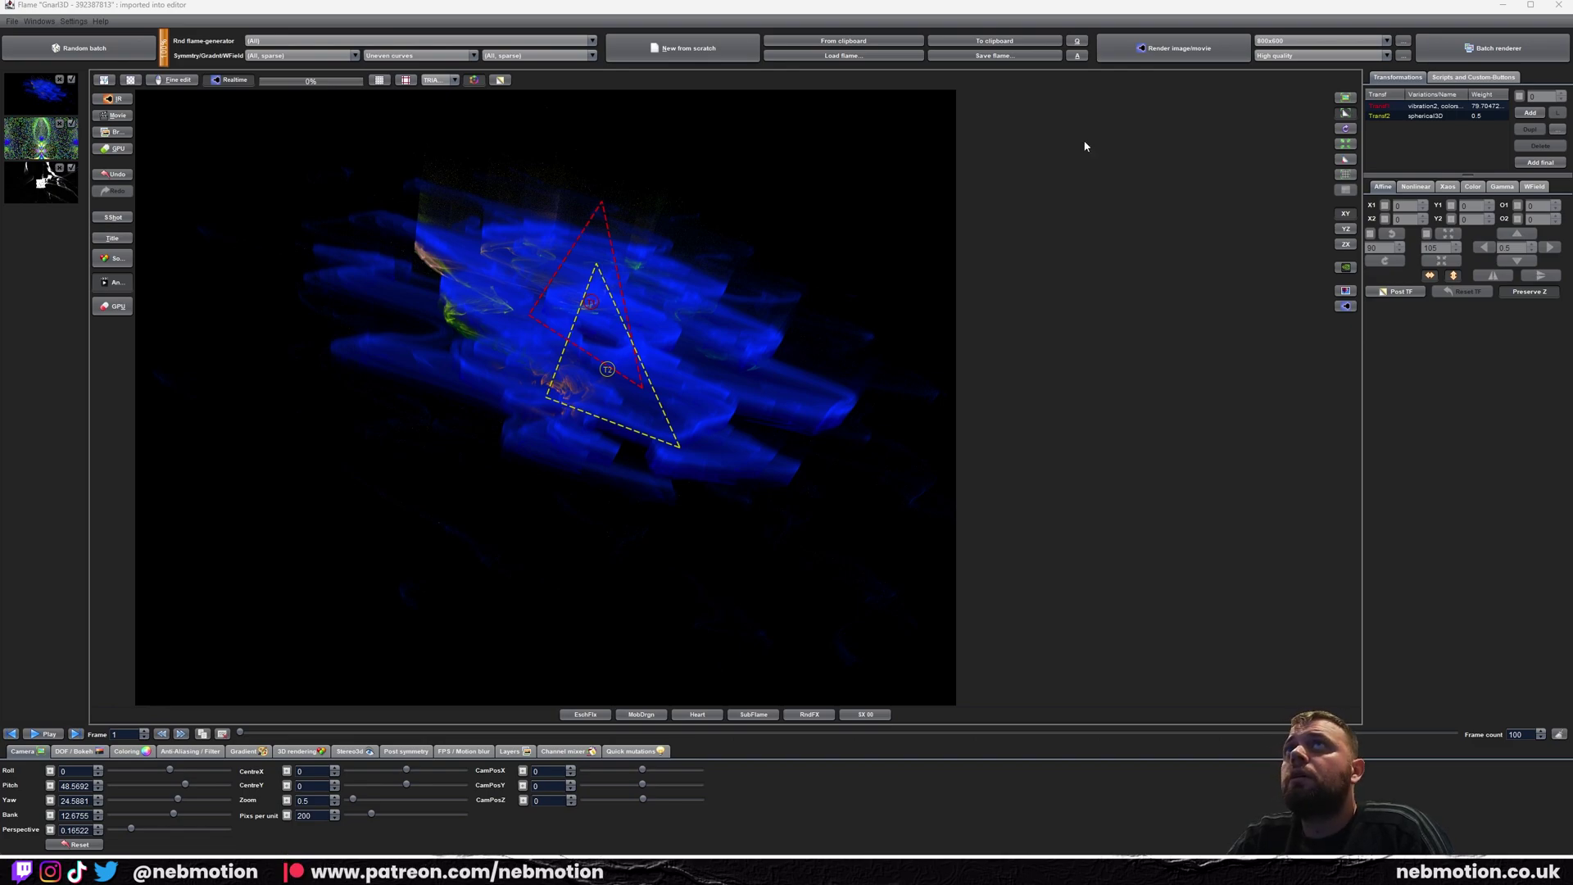
{"action": "left_click", "coordinate": [1434, 78]}
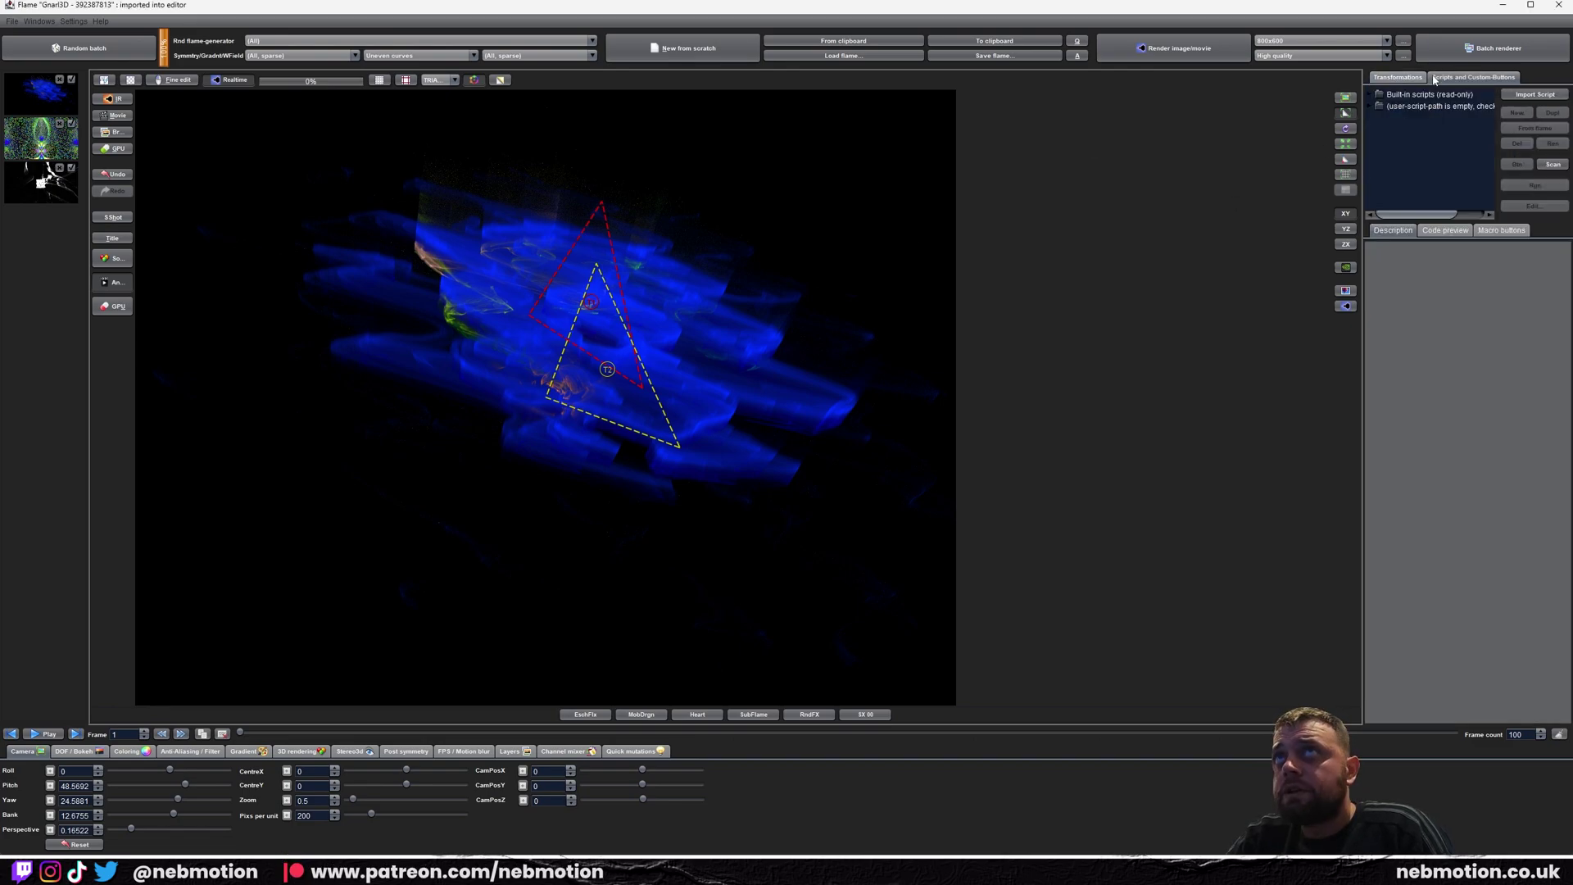
{"action": "left_click", "coordinate": [1372, 97]}
{"action": "scroll", "coordinate": [1442, 131], "scroll_direction": "down", "scroll_amount": 3}
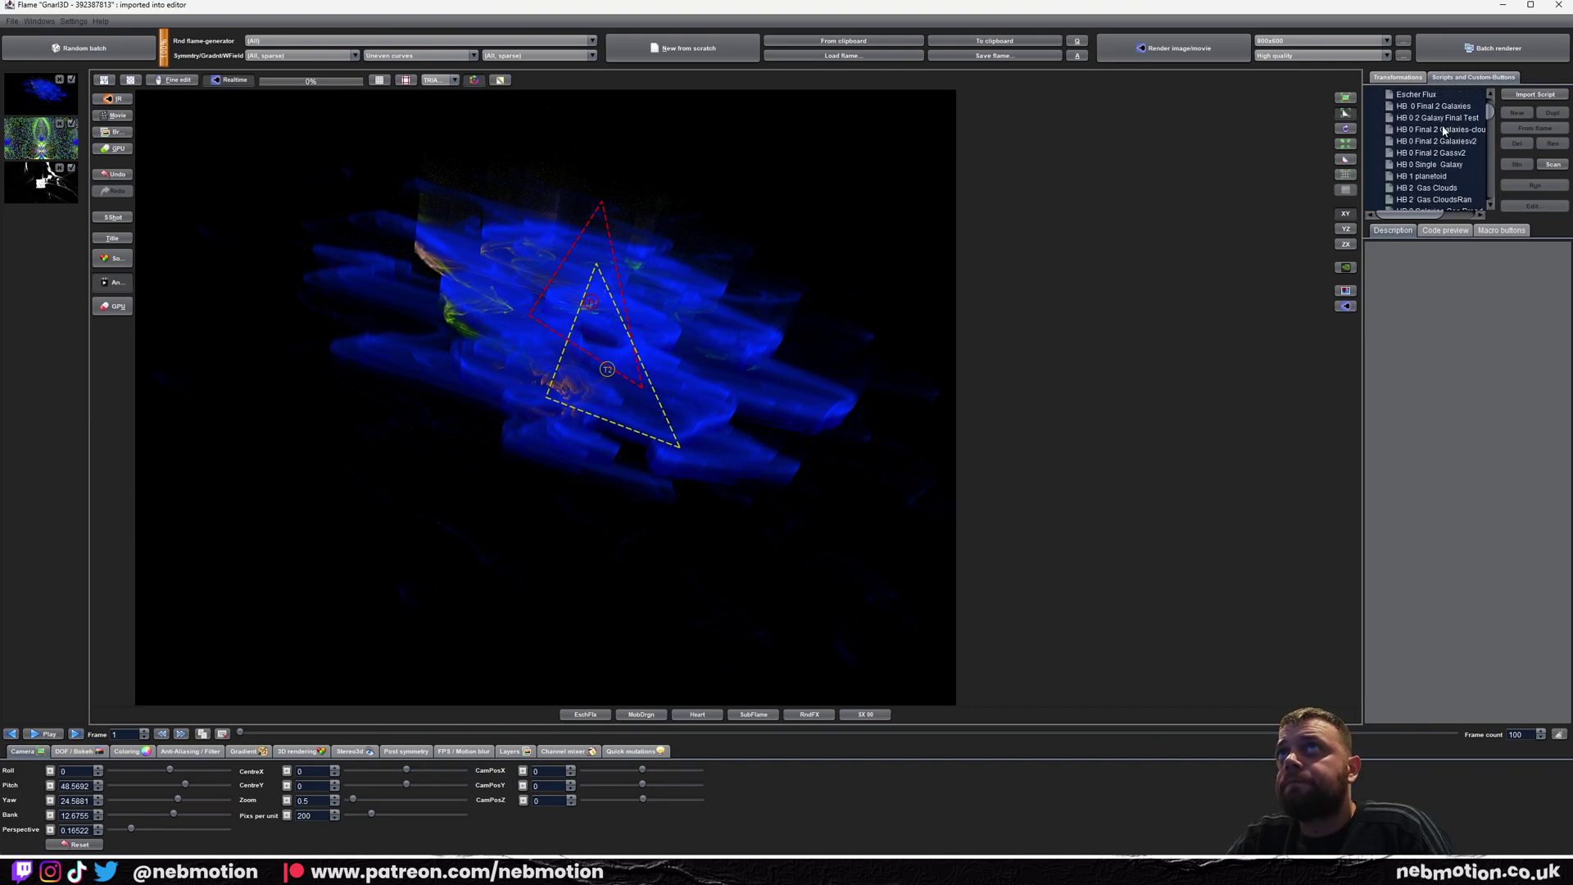
{"action": "left_click", "coordinate": [1444, 130]}
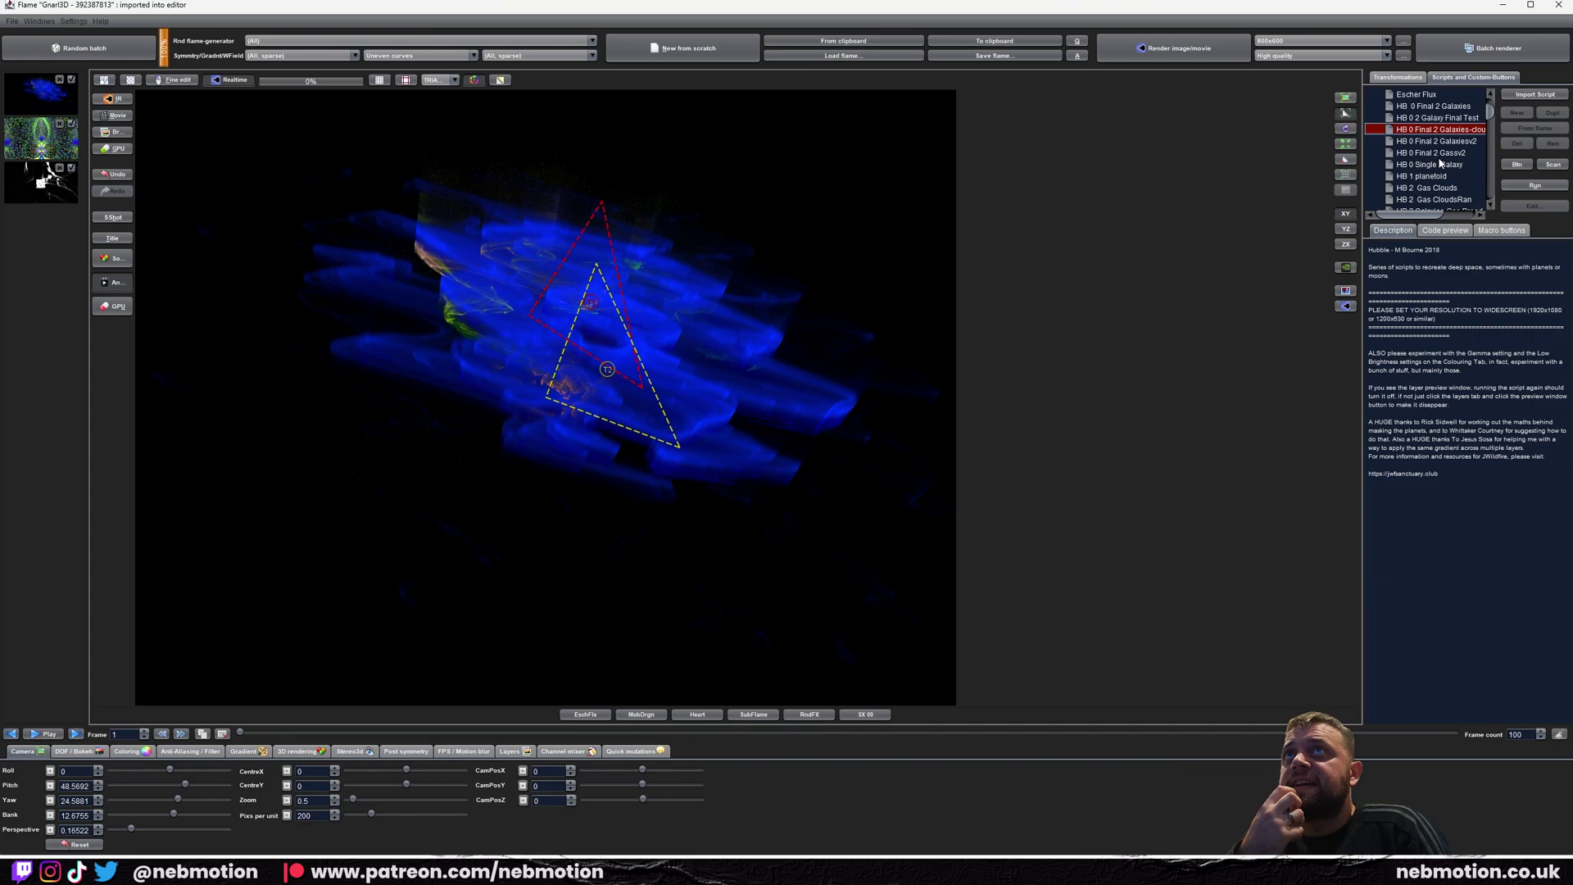
{"action": "left_click", "coordinate": [1442, 152]}
{"action": "left_click", "coordinate": [1438, 106]}
{"action": "left_click", "coordinate": [1440, 129]}
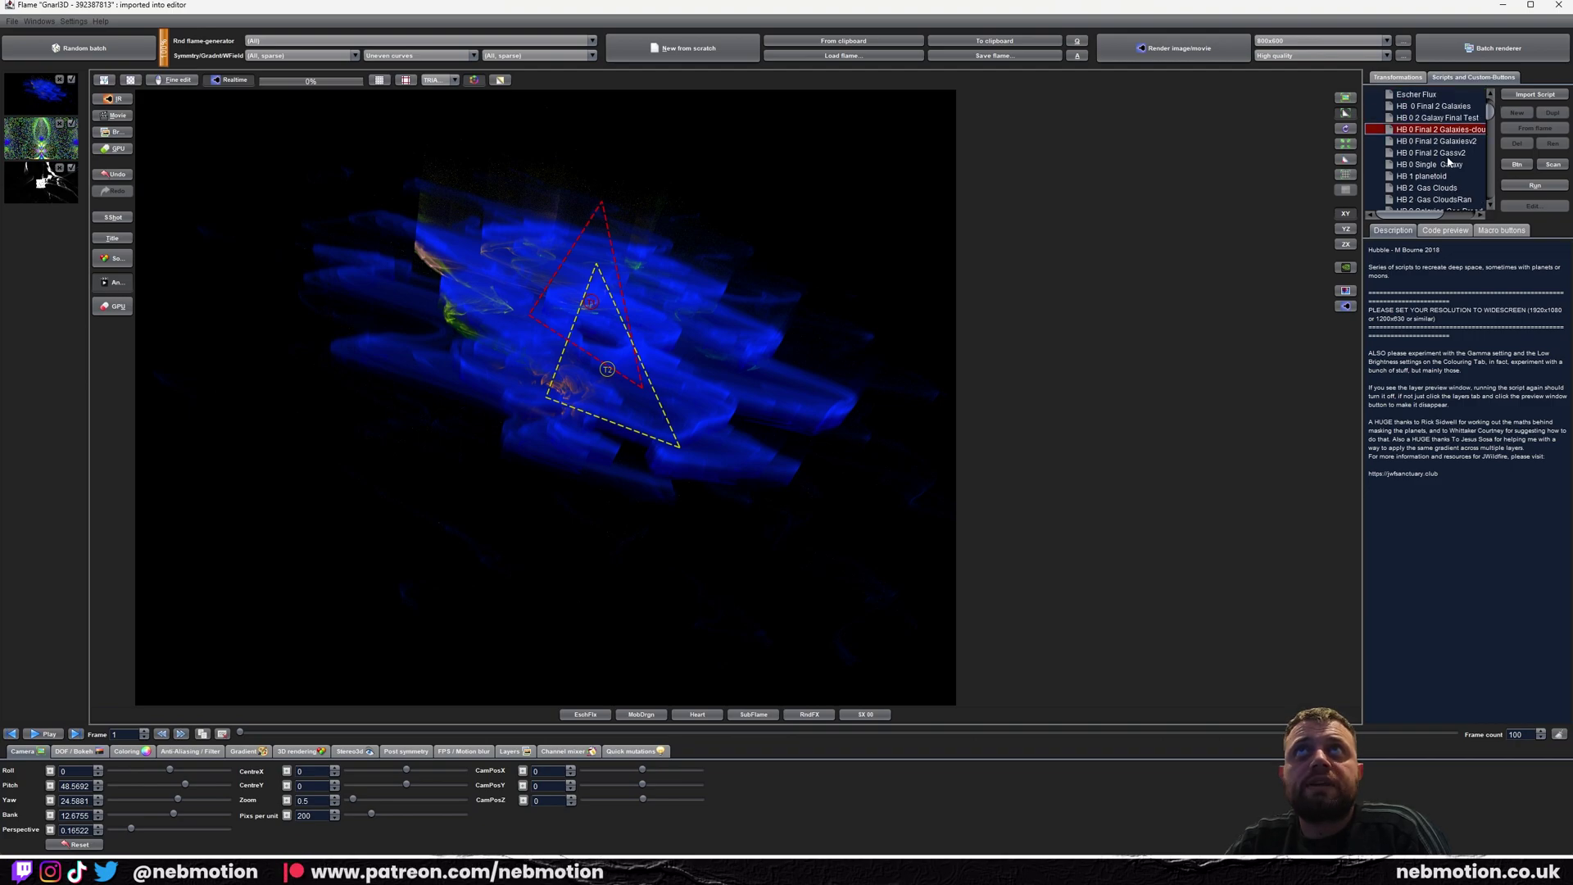
Run the galaxies-with-clouds script three times to generate galaxy variations
{"action": "left_click", "coordinate": [1518, 184]}
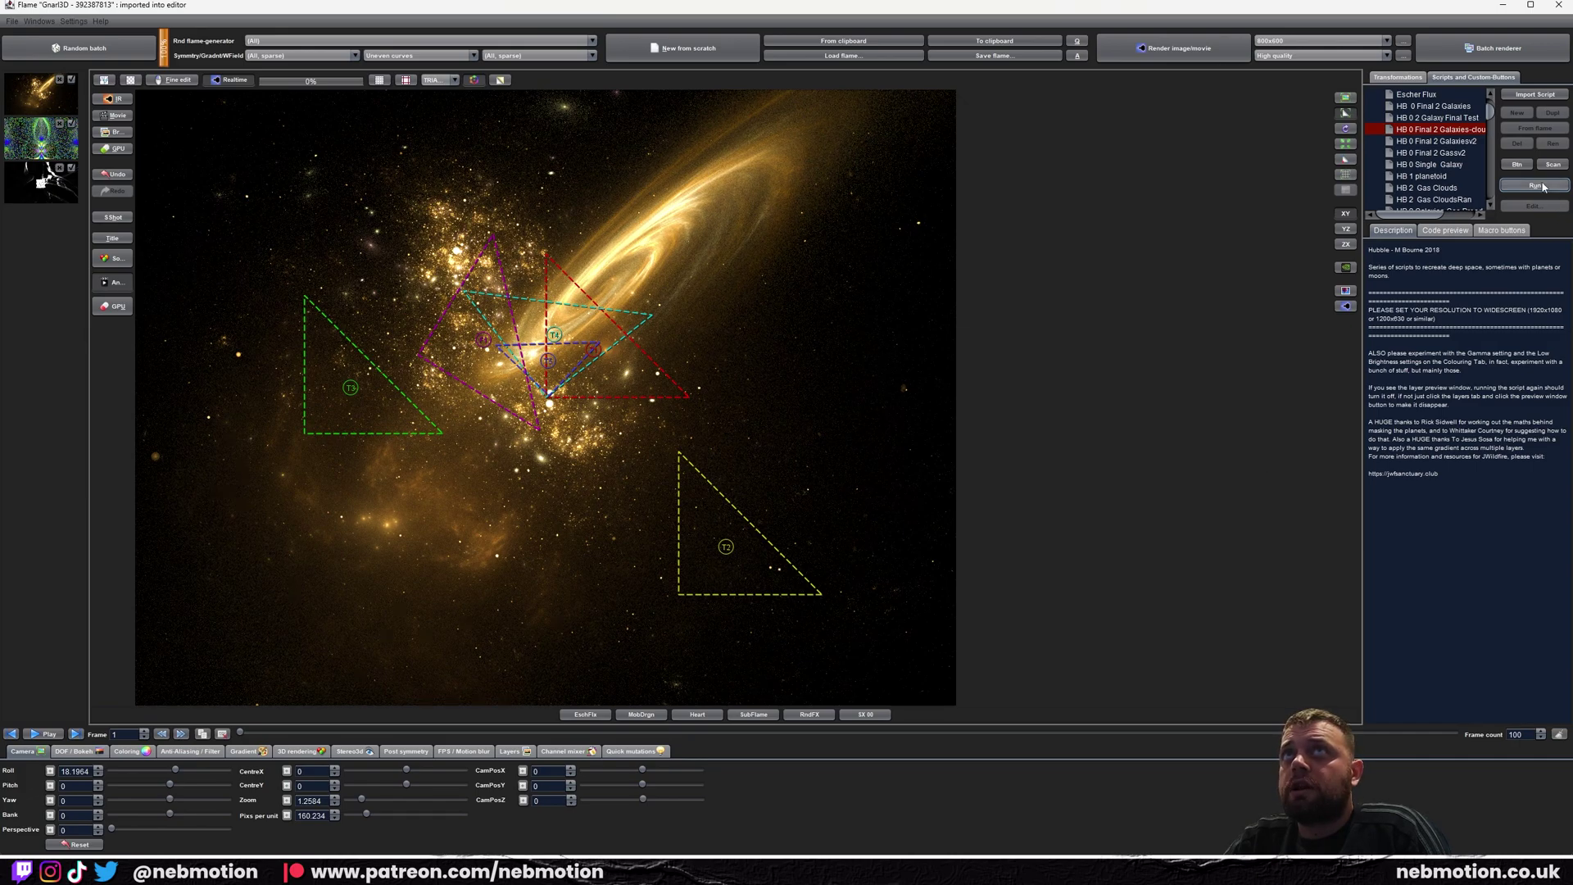
{"action": "left_click", "coordinate": [1543, 186]}
{"action": "left_click", "coordinate": [1543, 187]}
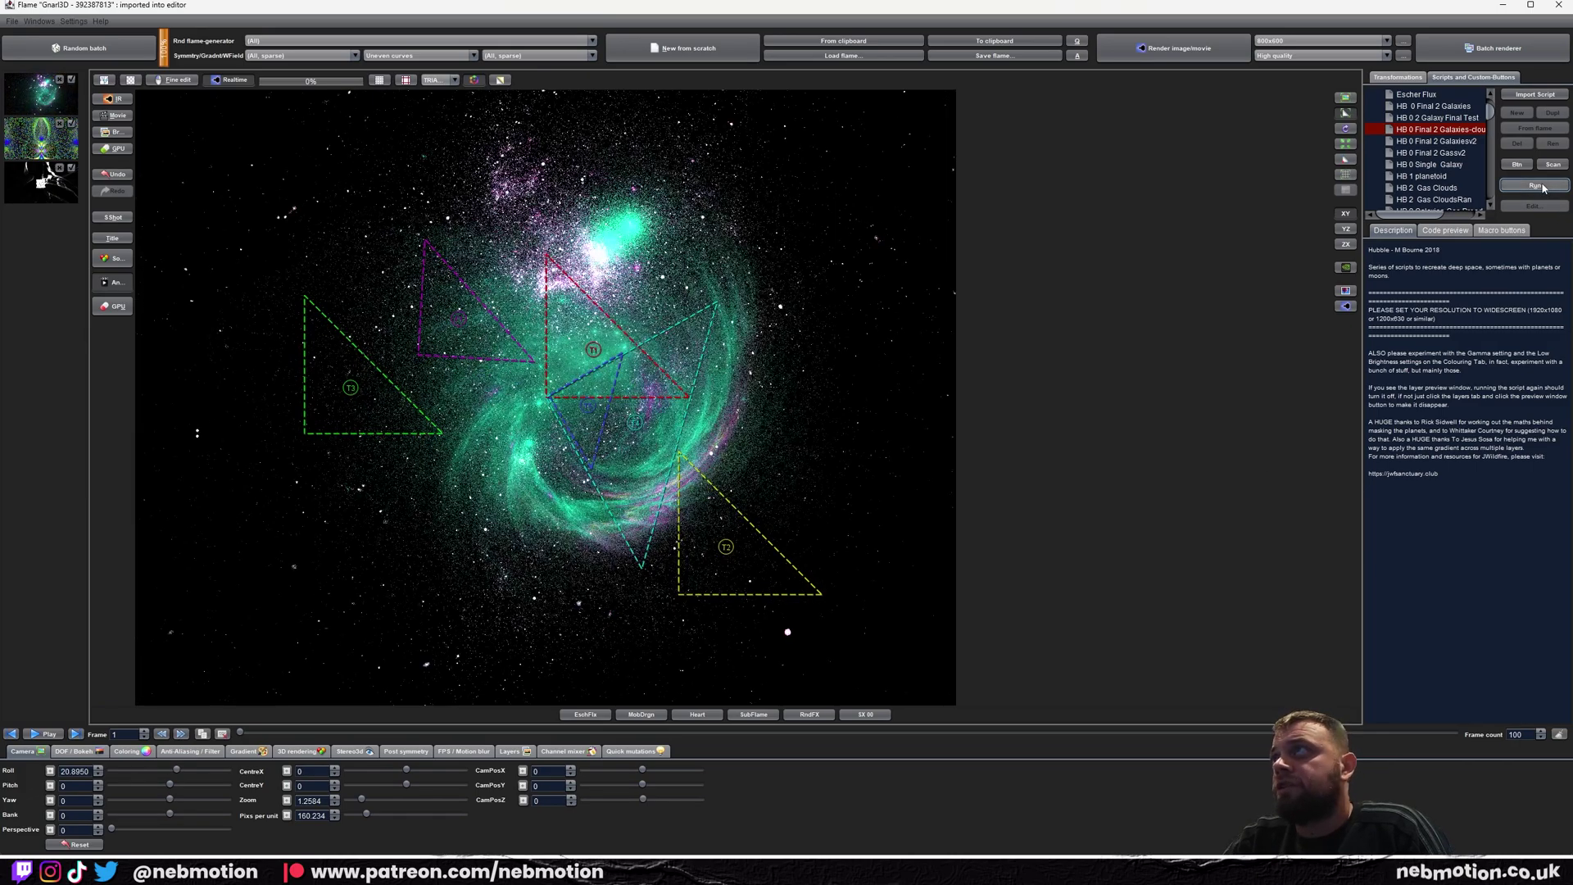
Try the gas-cloud scripts, then run HB 0 2 Galaxy Final Test for the final galaxy
{"action": "left_click", "coordinate": [1425, 152]}
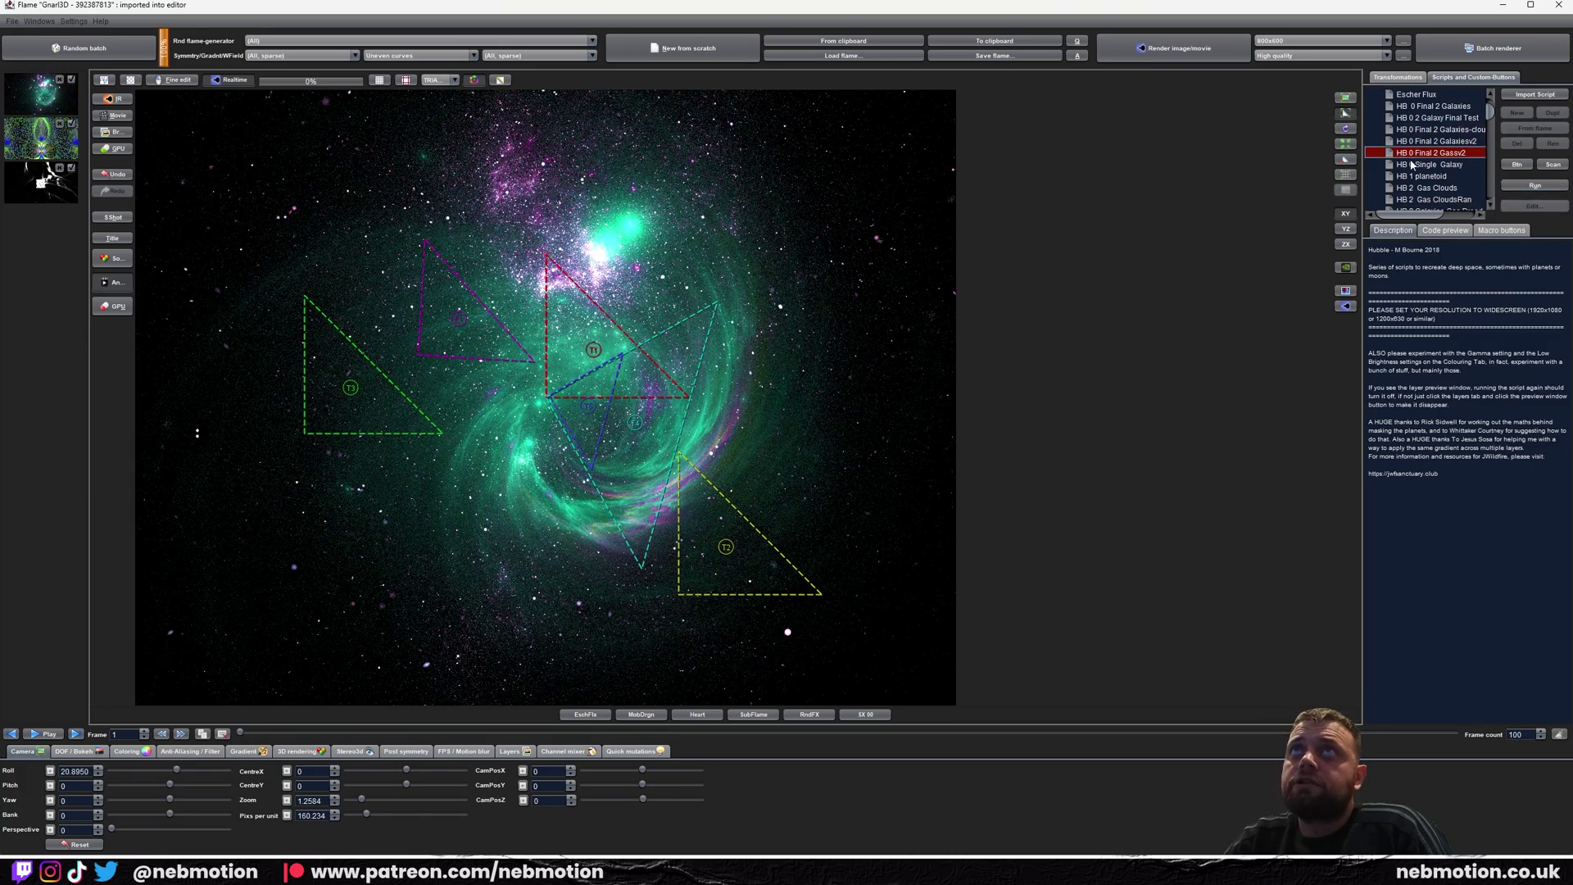
{"action": "scroll", "coordinate": [1413, 164], "scroll_direction": "down", "scroll_amount": 1}
{"action": "left_click", "coordinate": [1413, 164]}
{"action": "left_click", "coordinate": [1533, 187]}
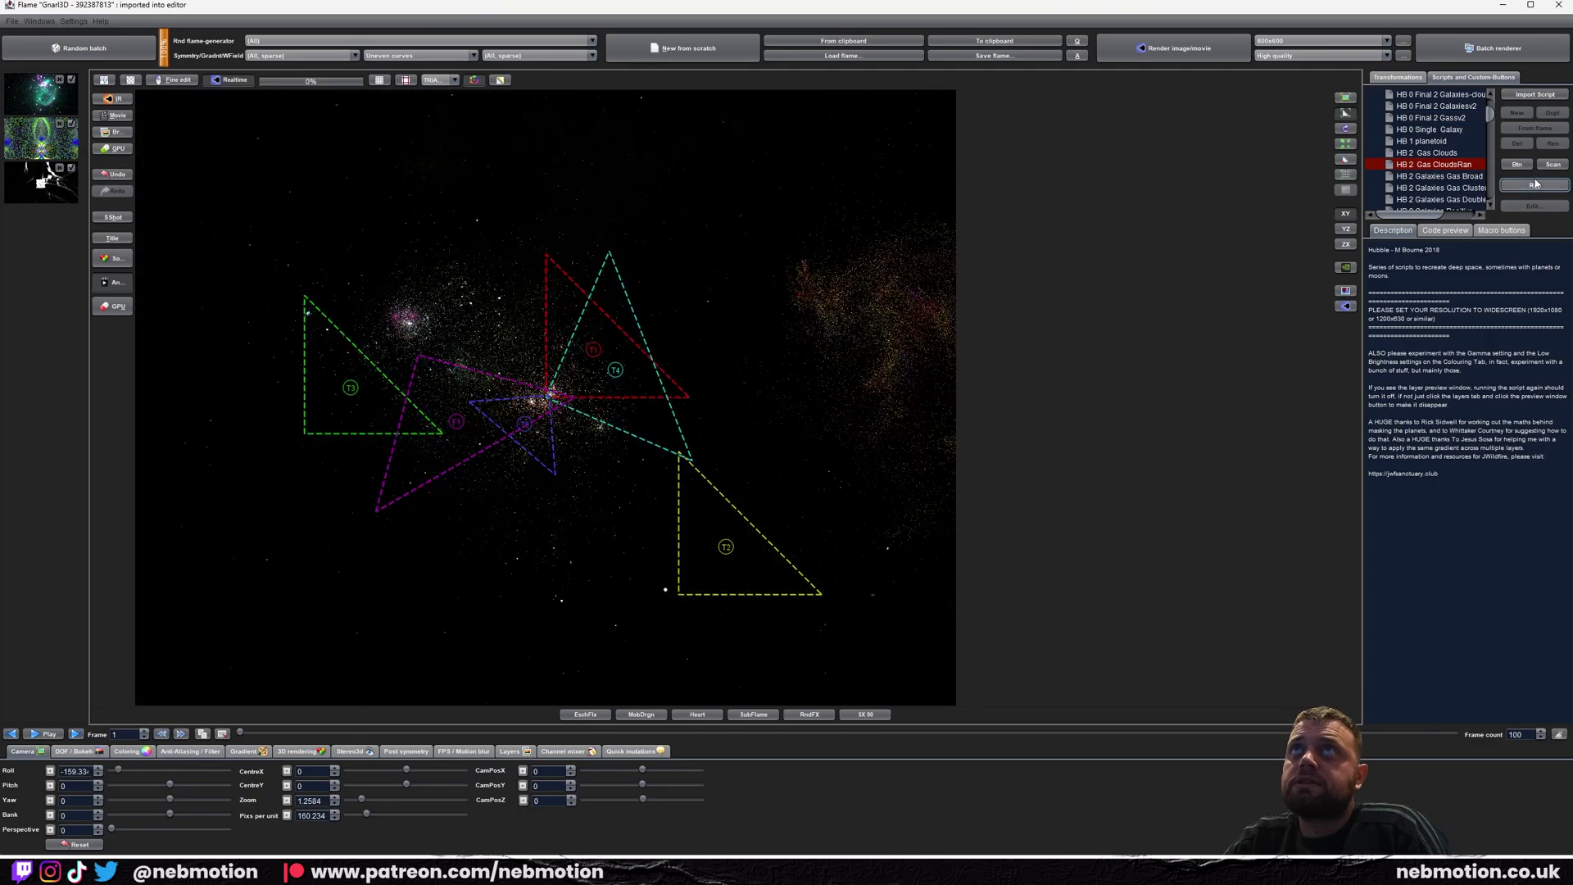
{"action": "double_click", "coordinate": [1411, 175]}
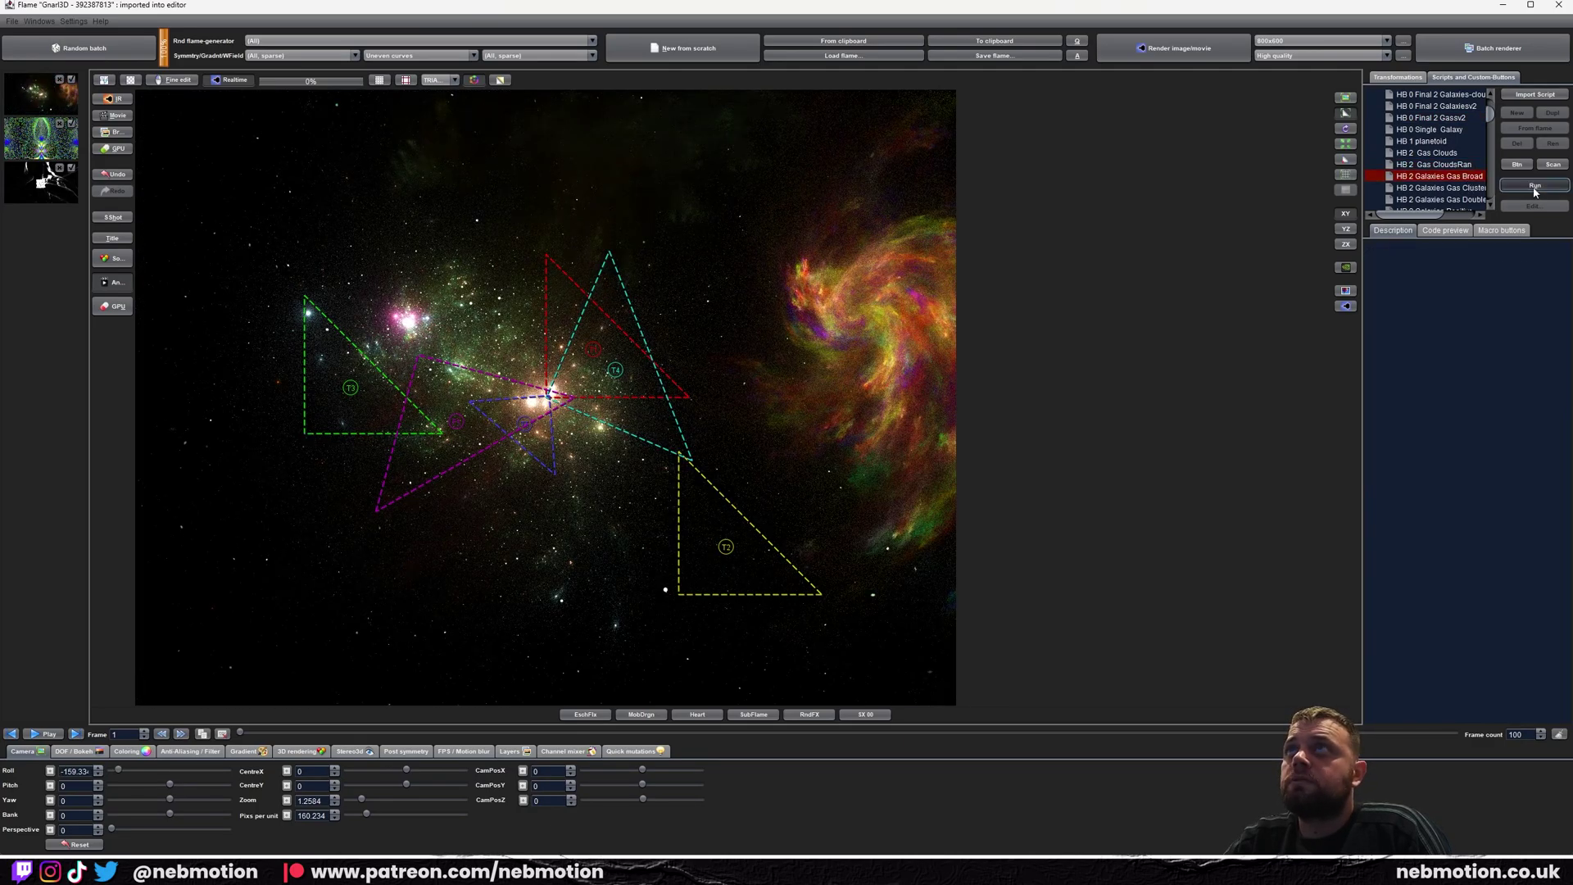
{"action": "scroll", "coordinate": [1426, 155], "scroll_direction": "up", "scroll_amount": 1}
{"action": "left_click", "coordinate": [1460, 120]}
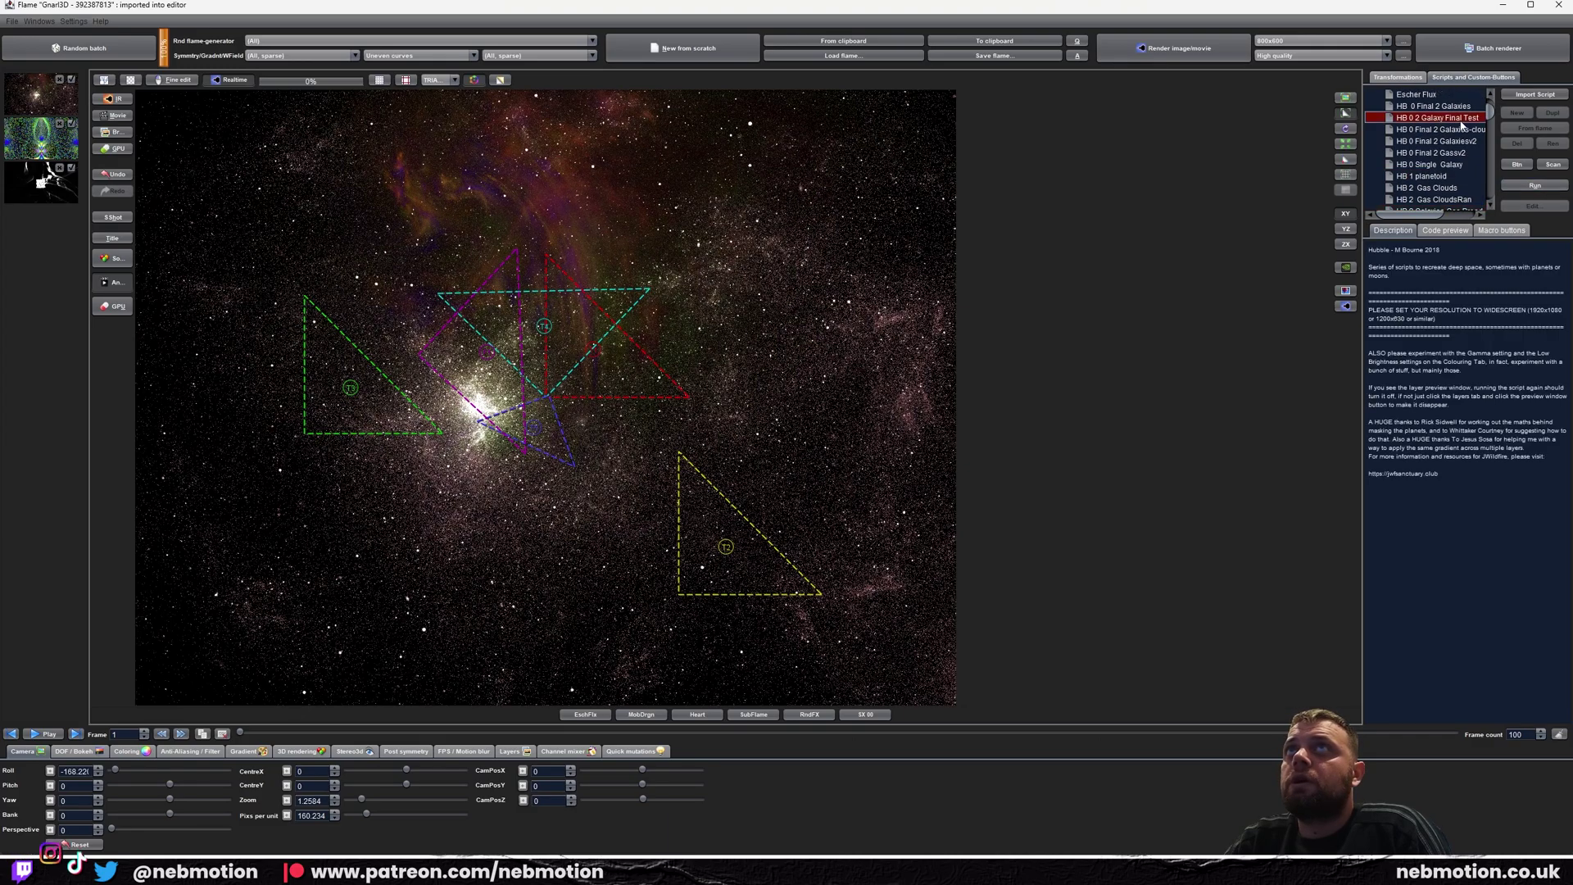
{"action": "left_click", "coordinate": [1532, 186]}
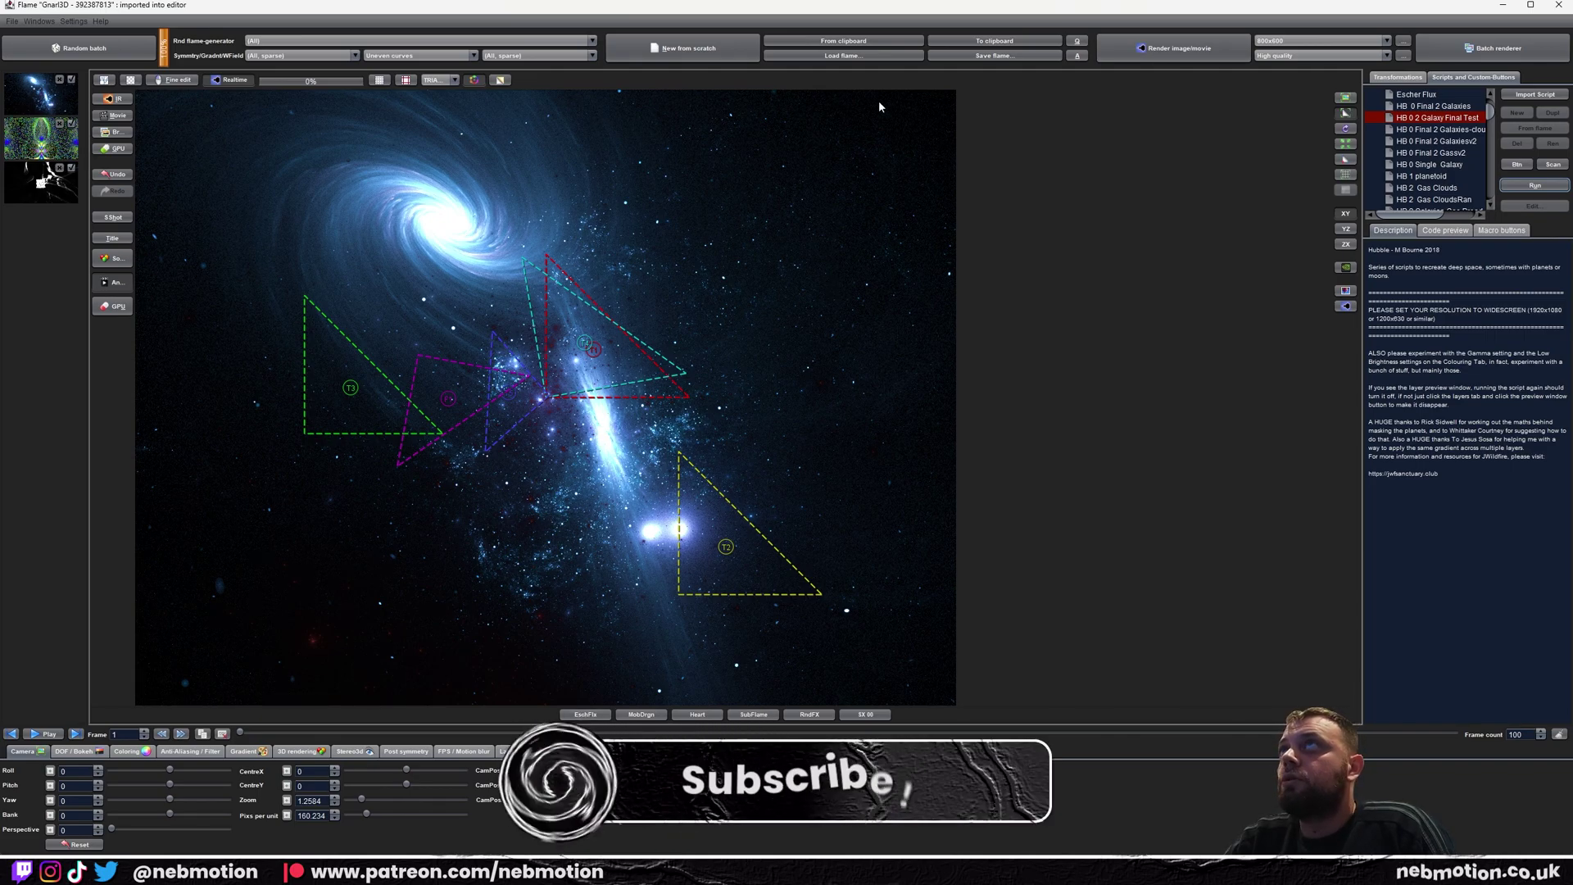
Select the bi_linear transform Transf3 and drag its green triangle to the left
{"action": "left_click", "coordinate": [1404, 77]}
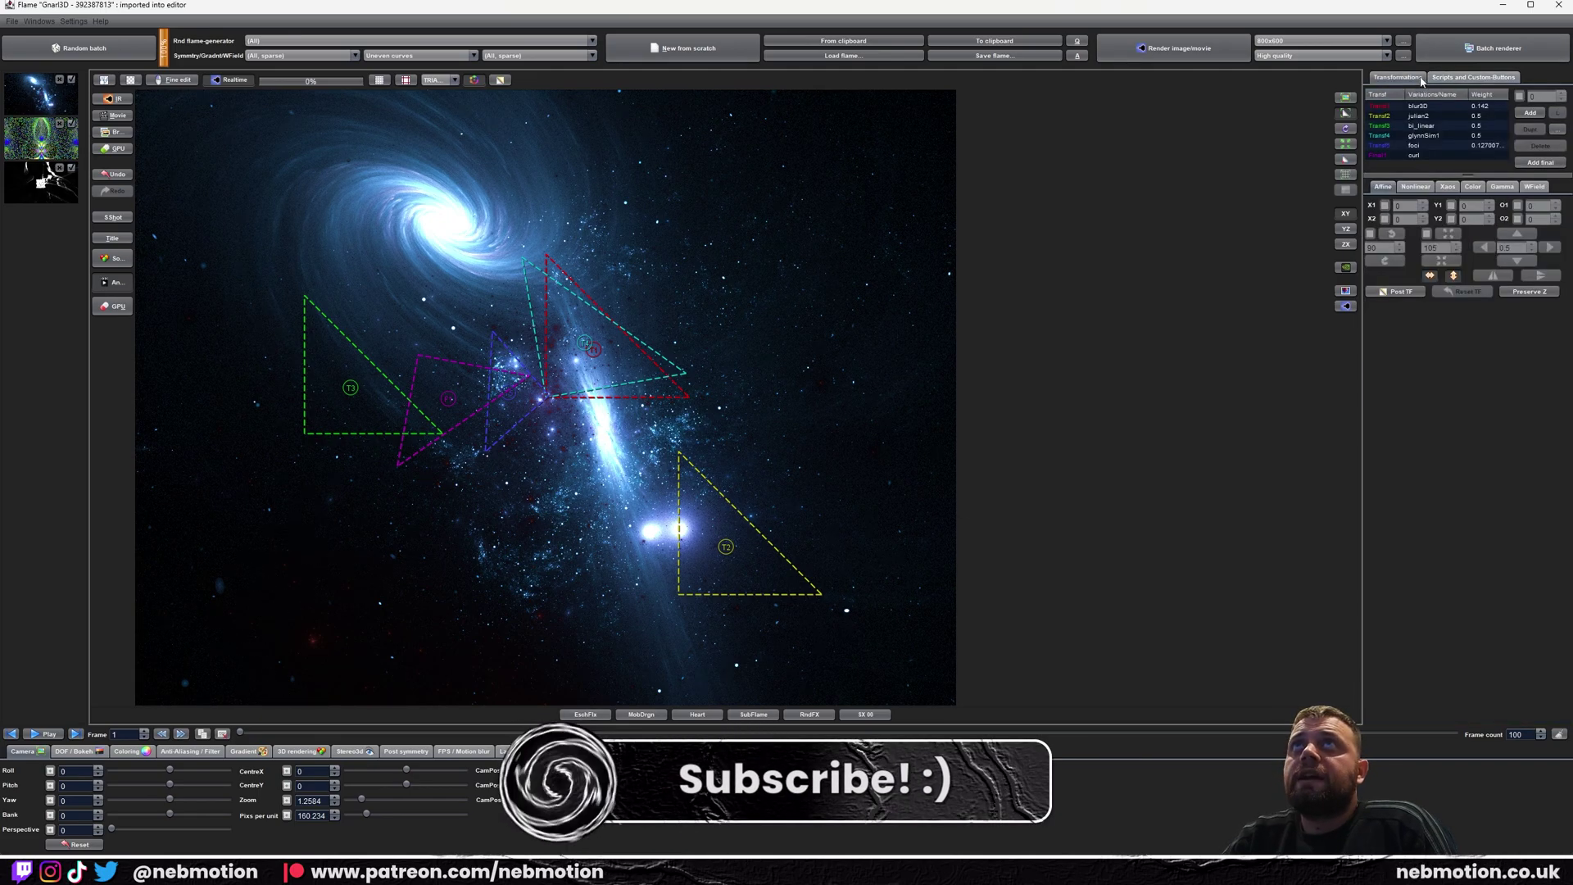
{"action": "left_click", "coordinate": [1437, 78]}
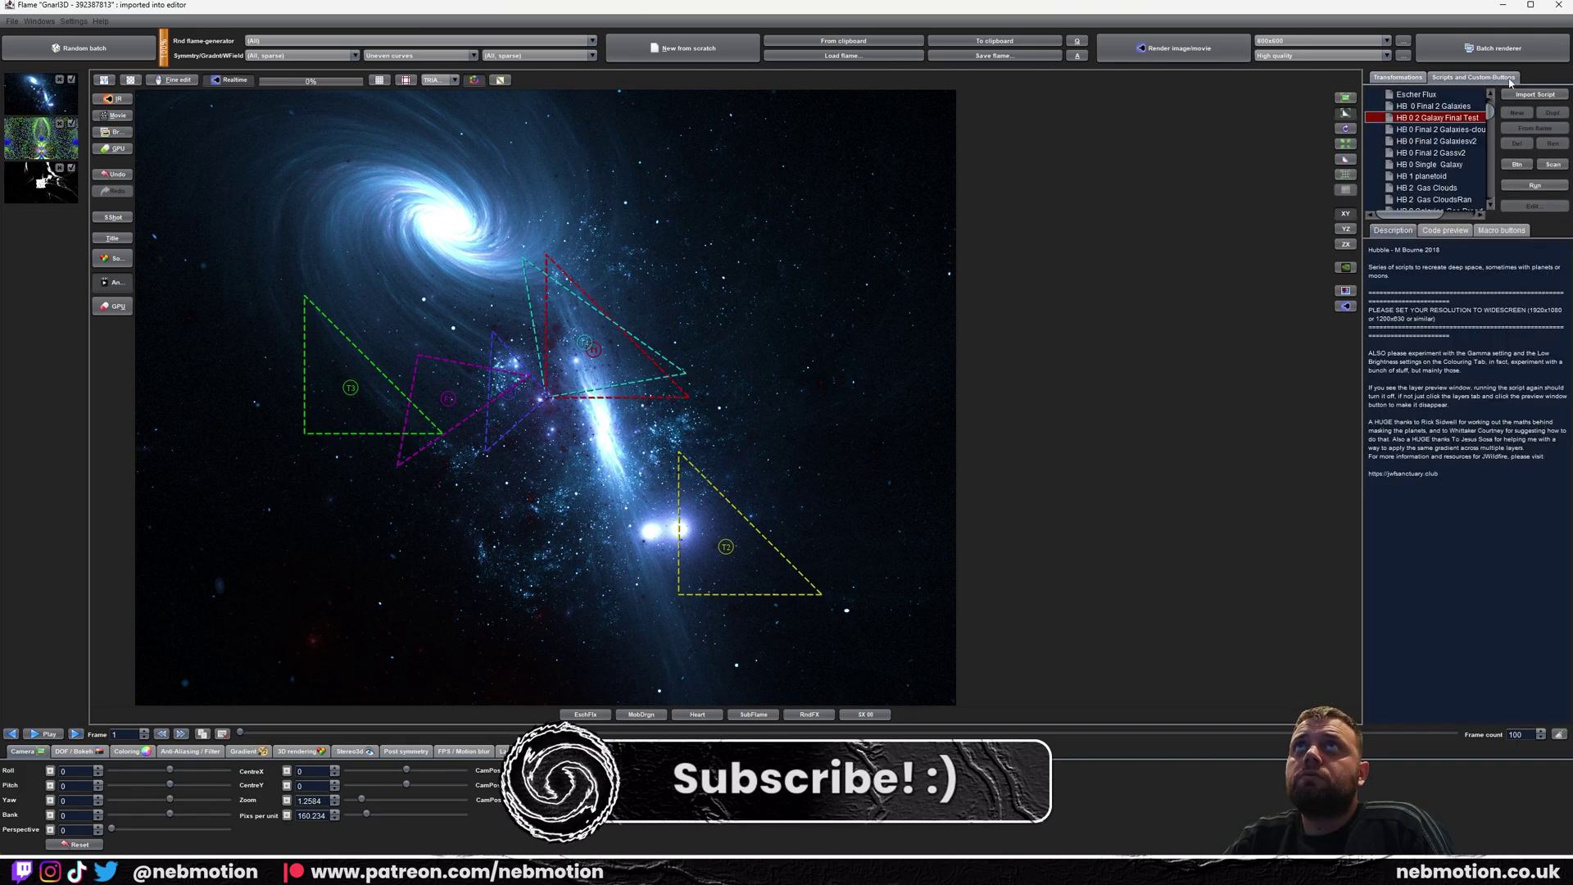
{"action": "left_click", "coordinate": [1396, 77]}
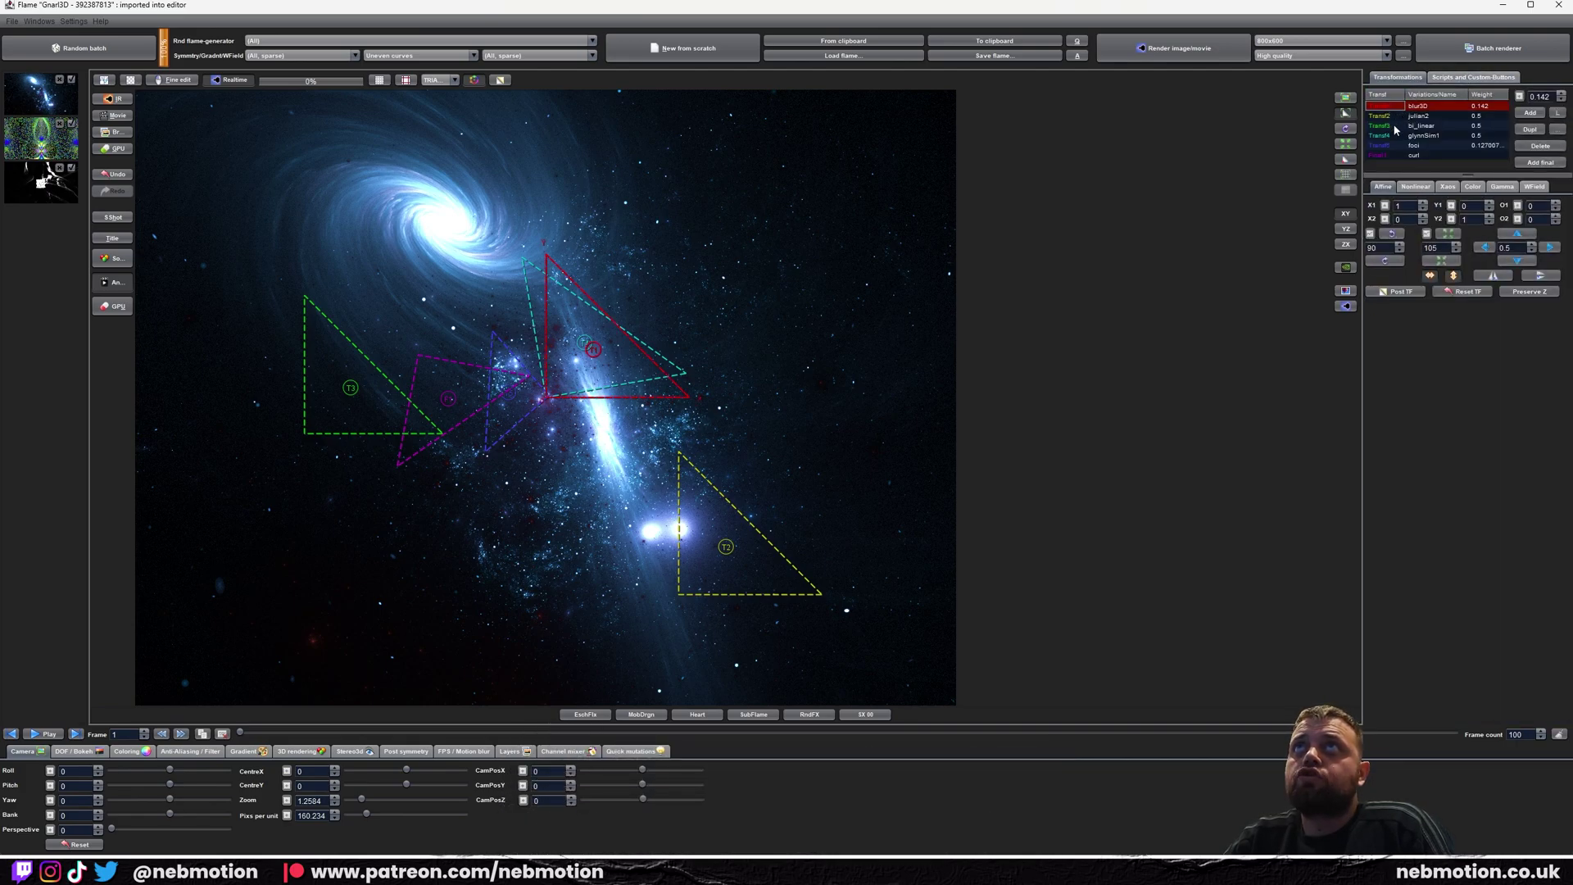
{"action": "left_click", "coordinate": [1392, 126]}
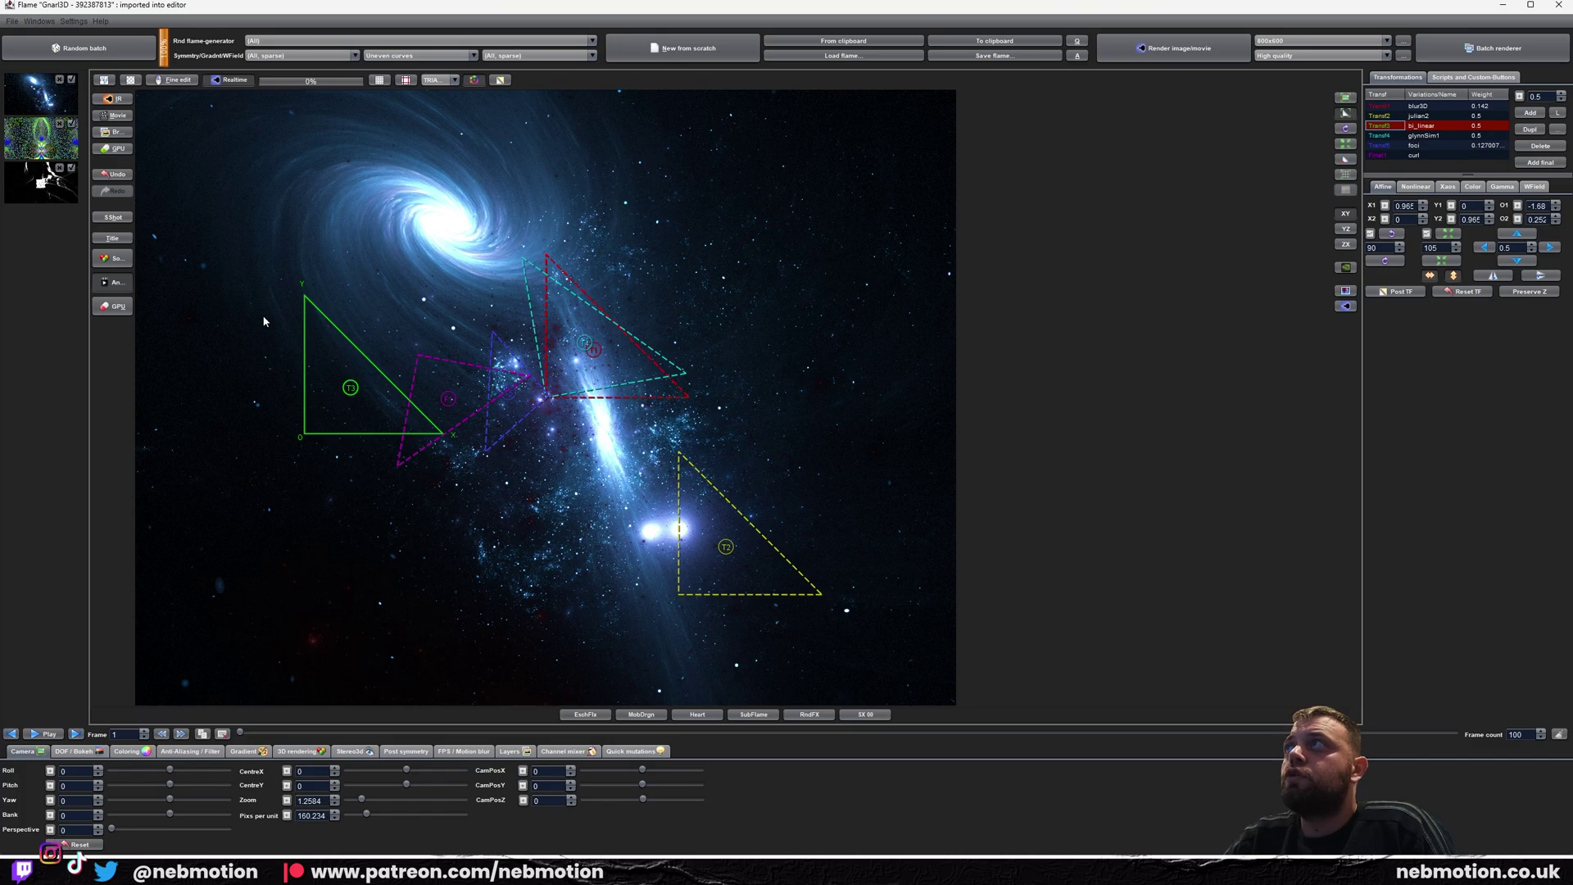
{"action": "mouse_move", "coordinate": [344, 396]}
{"action": "left_mouse_down"}
{"action": "mouse_move", "coordinate": [205, 380]}
{"action": "mouse_move", "coordinate": [334, 419]}
{"action": "left_mouse_up"}
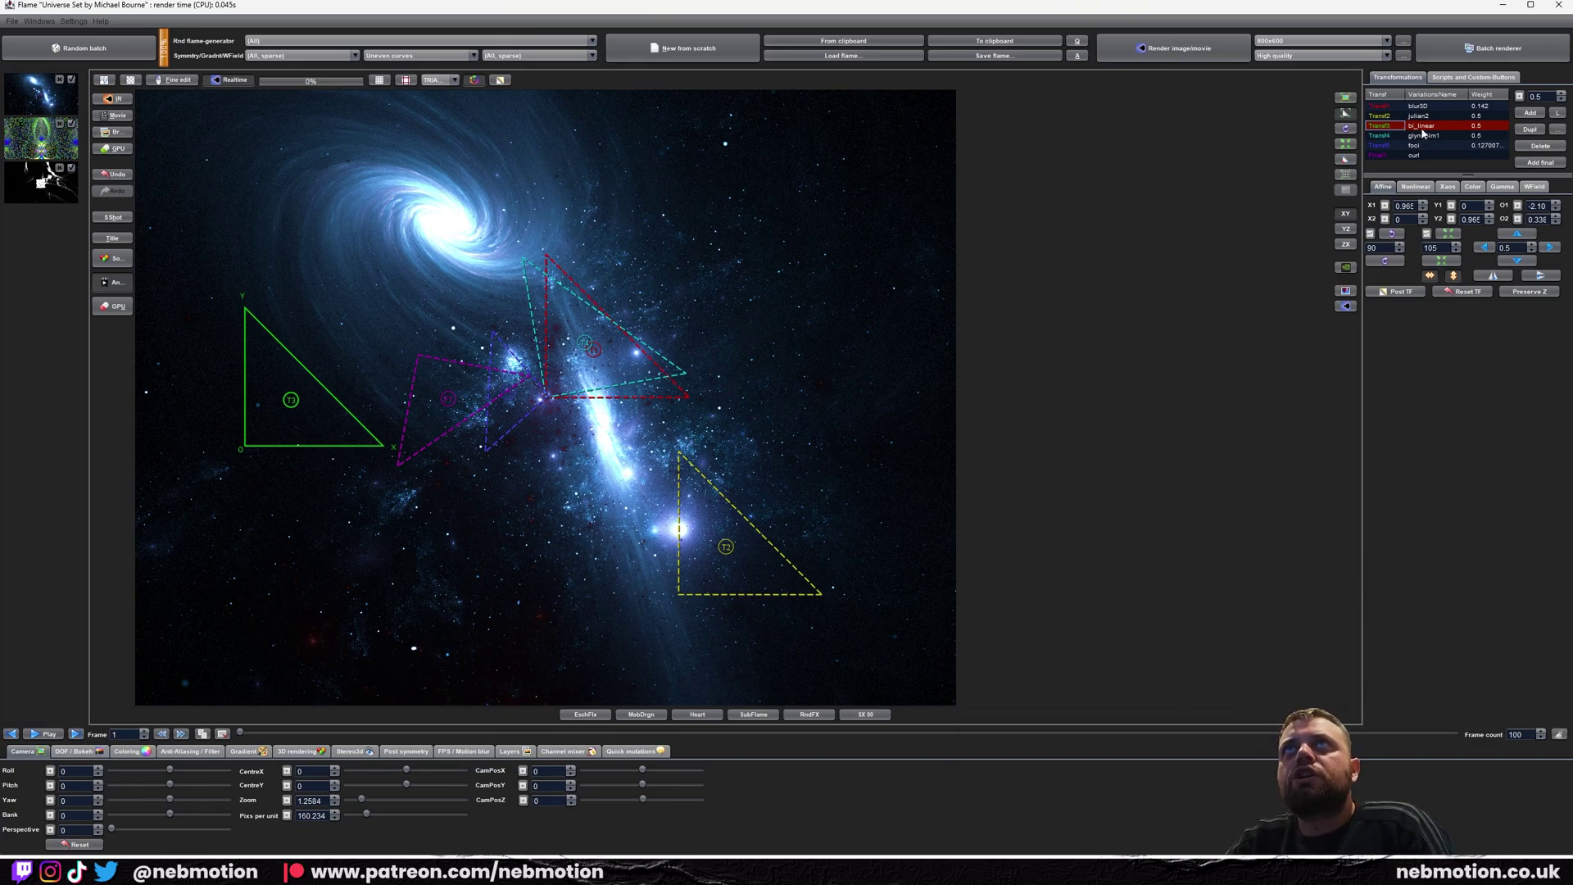
{"action": "left_click", "coordinate": [1516, 735]}
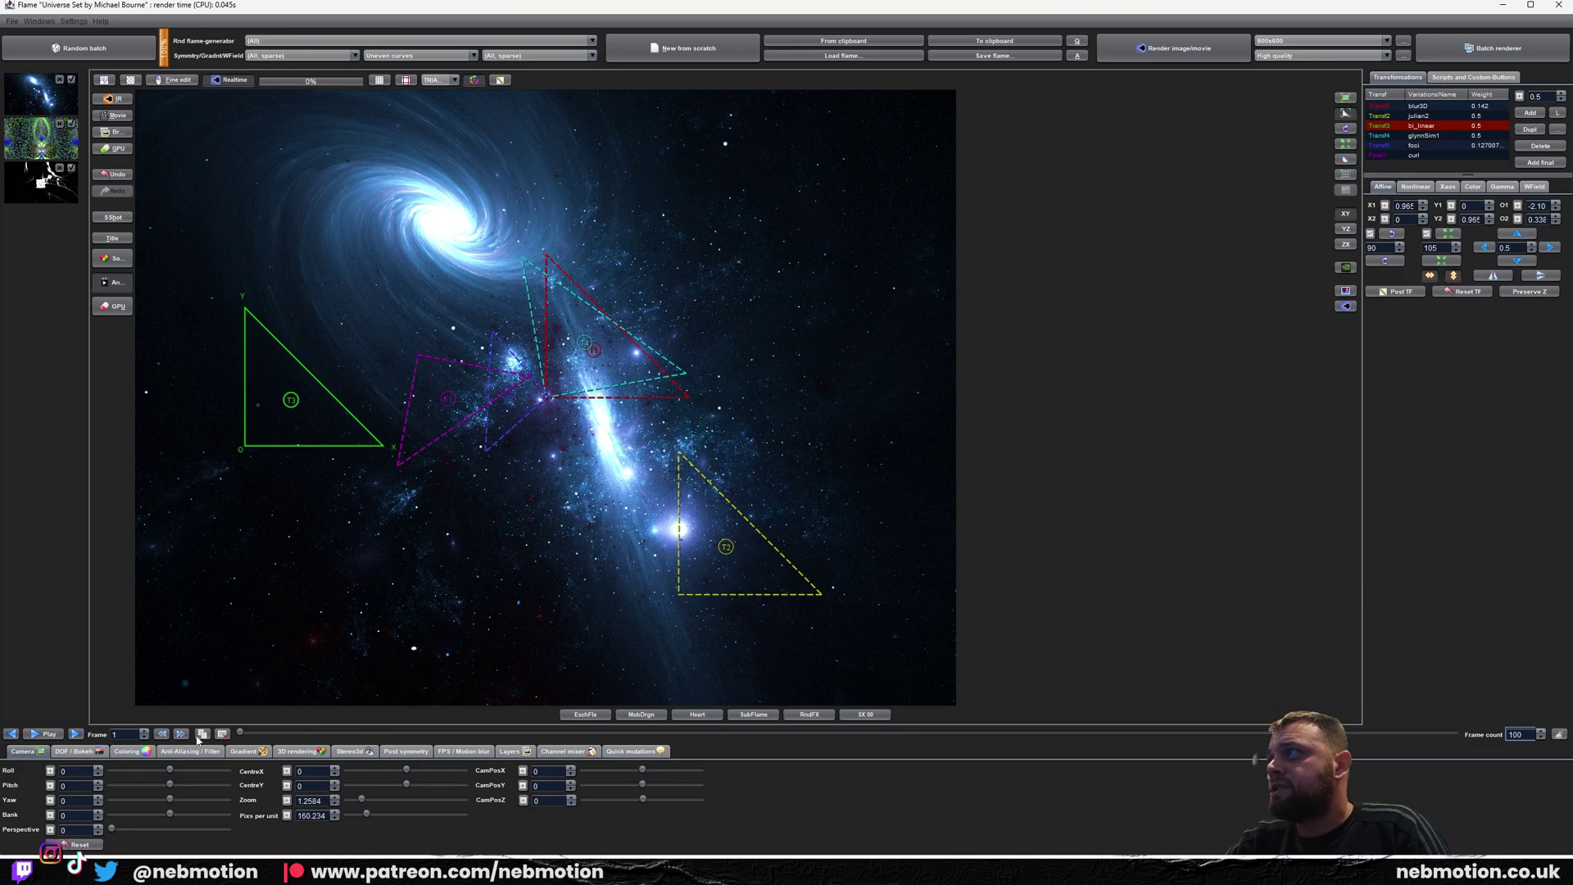
Fine-tune Transf3 to an offset of about -2.17, 0.45 and give X1 a motion curve
{"action": "left_click", "coordinate": [115, 284]}
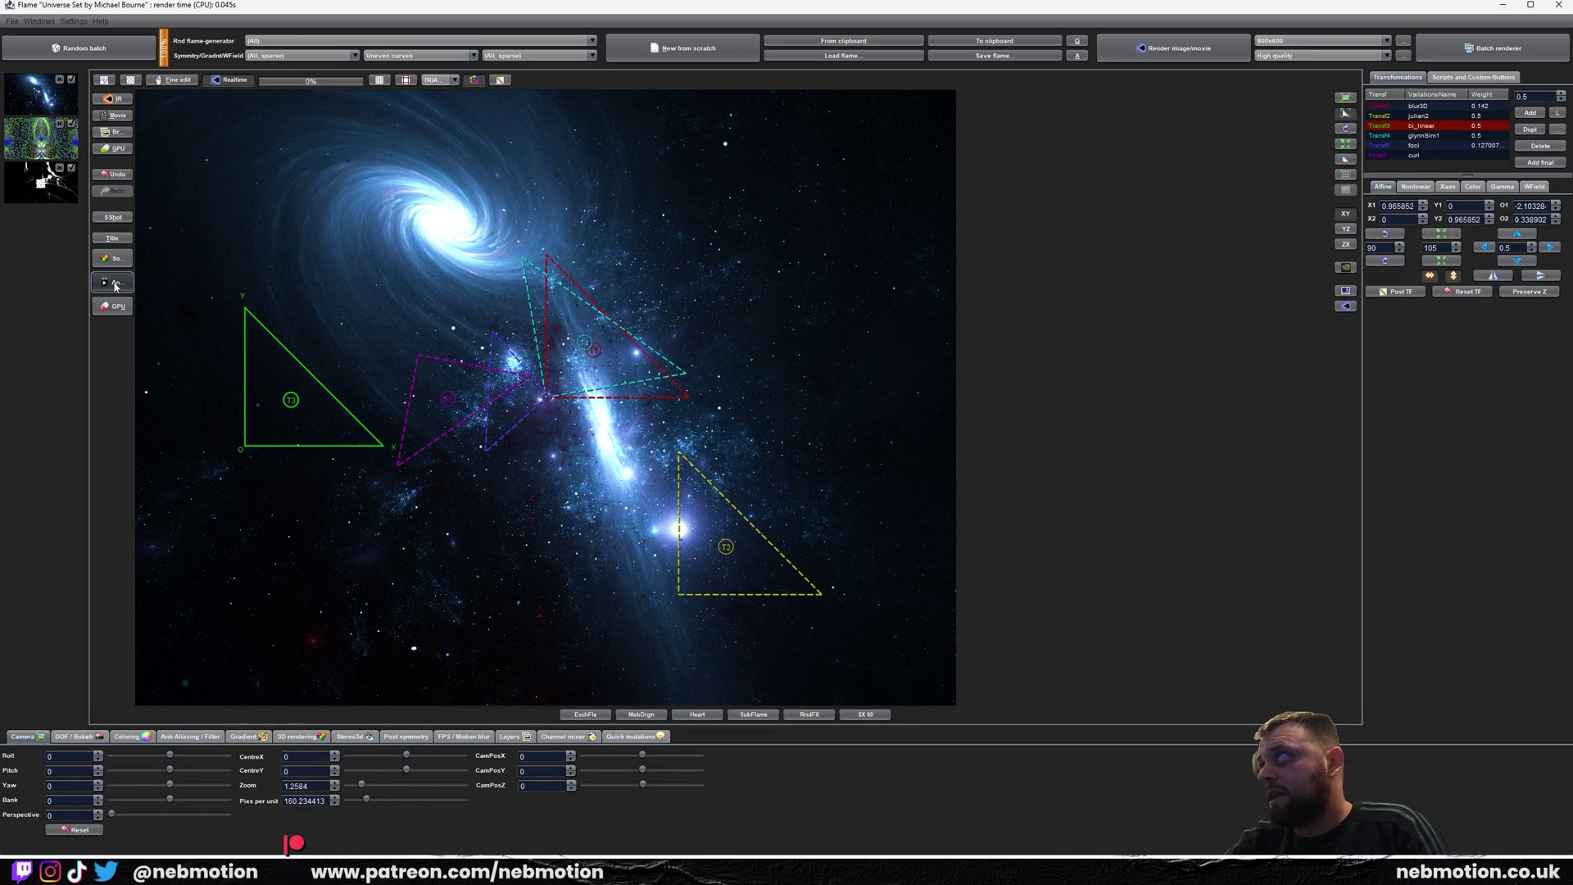
{"action": "mouse_move", "coordinate": [291, 401]}
{"action": "left_mouse_down"}
{"action": "mouse_move", "coordinate": [348, 422]}
{"action": "mouse_move", "coordinate": [294, 413]}
{"action": "left_mouse_up"}
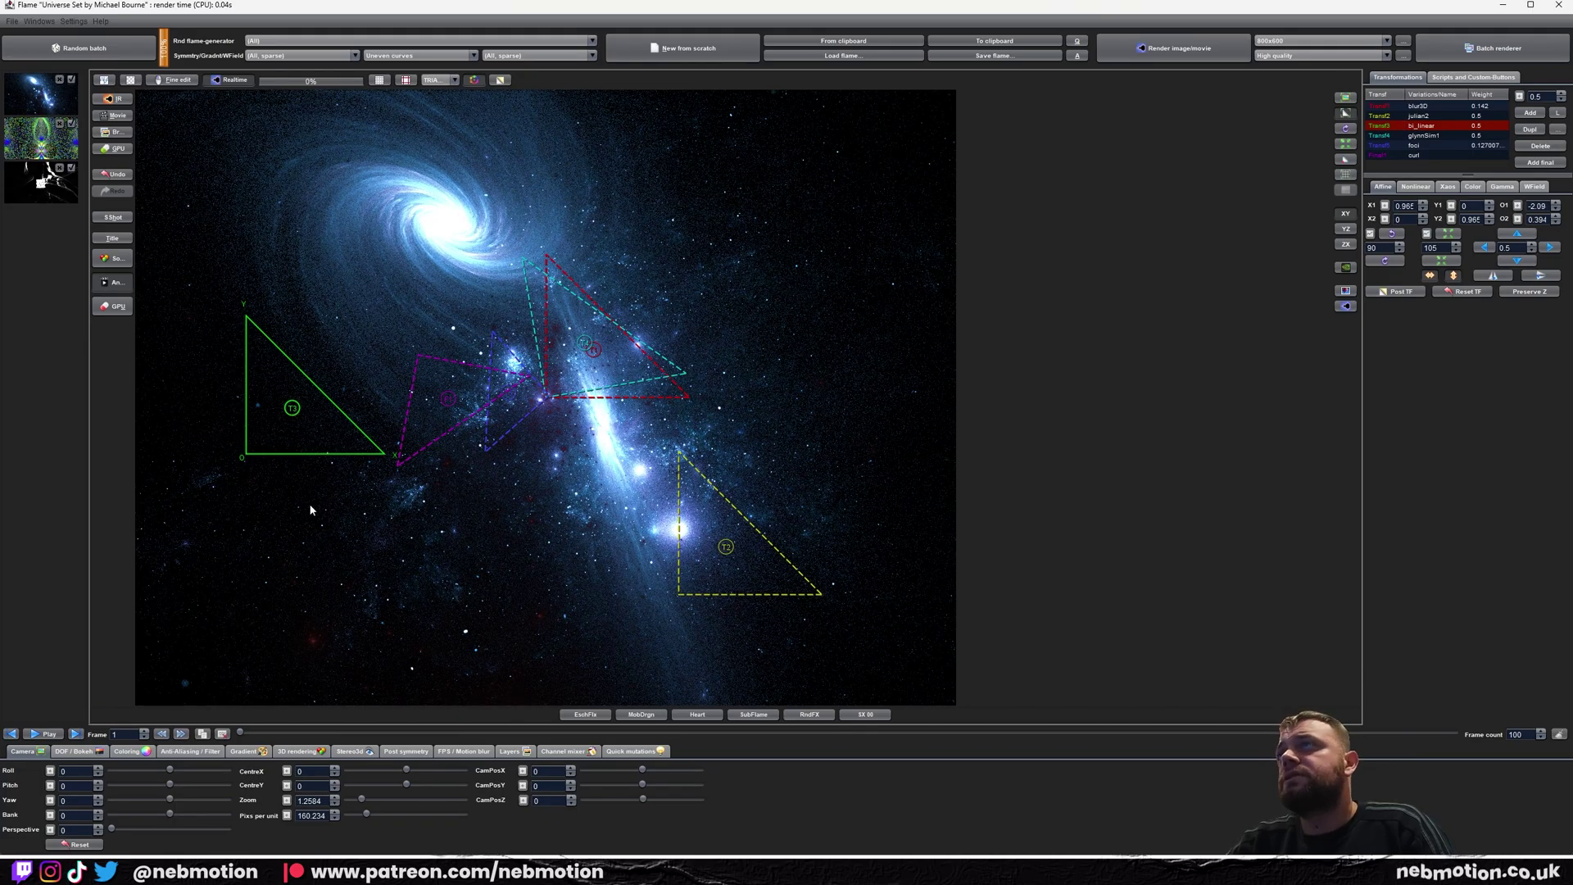
{"action": "left_click_drag", "start_coordinate": [285, 409], "coordinate": [283, 419]}
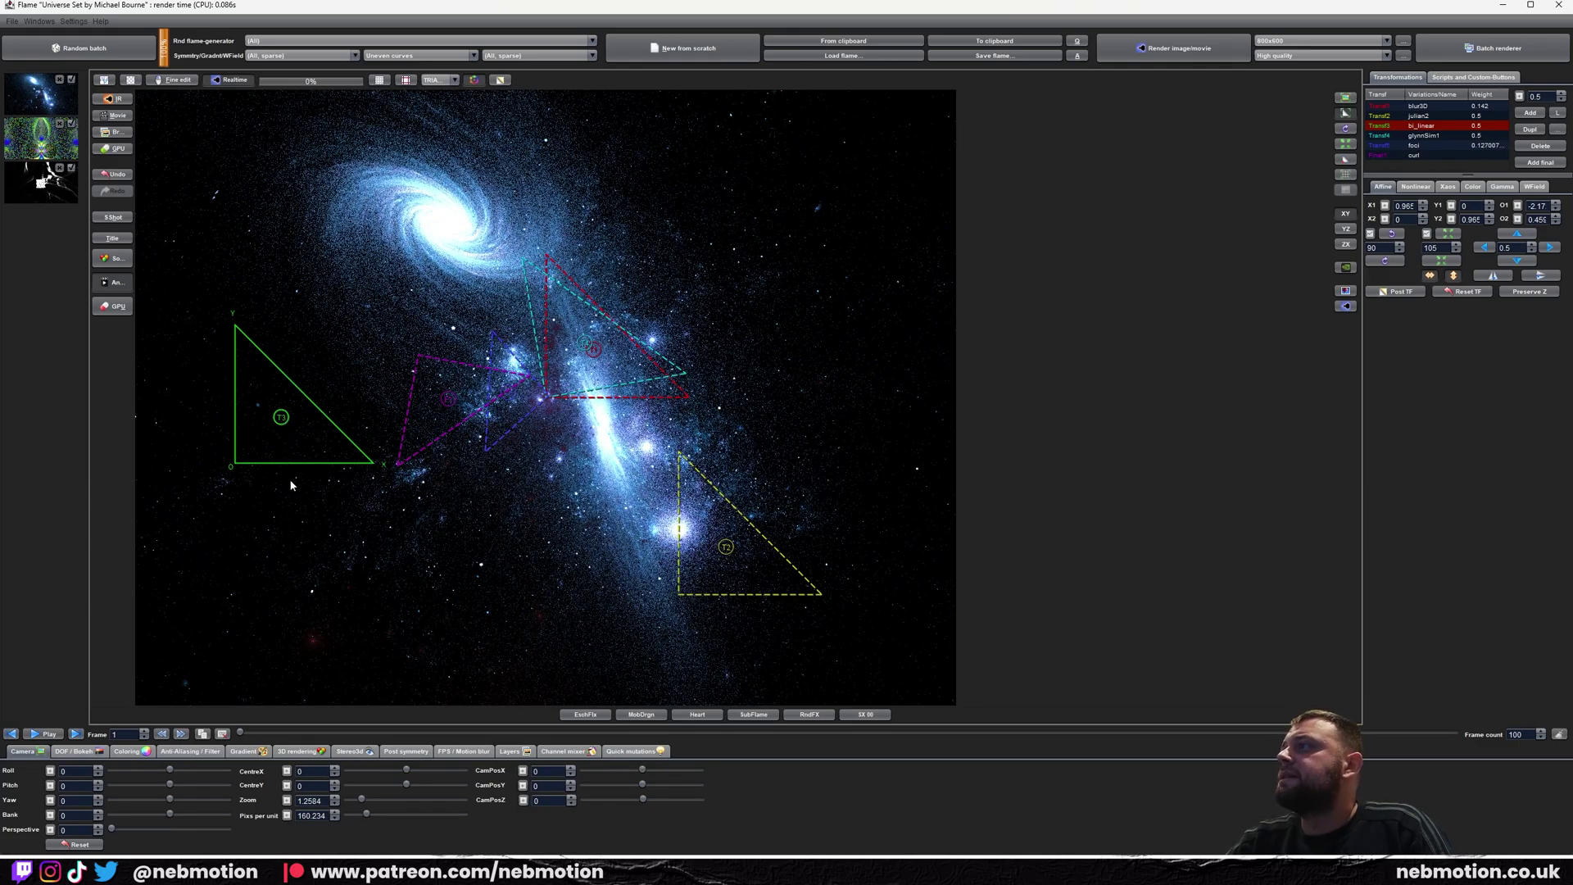
{"action": "left_click", "coordinate": [1384, 206]}
{"action": "left_click", "coordinate": [888, 625]}
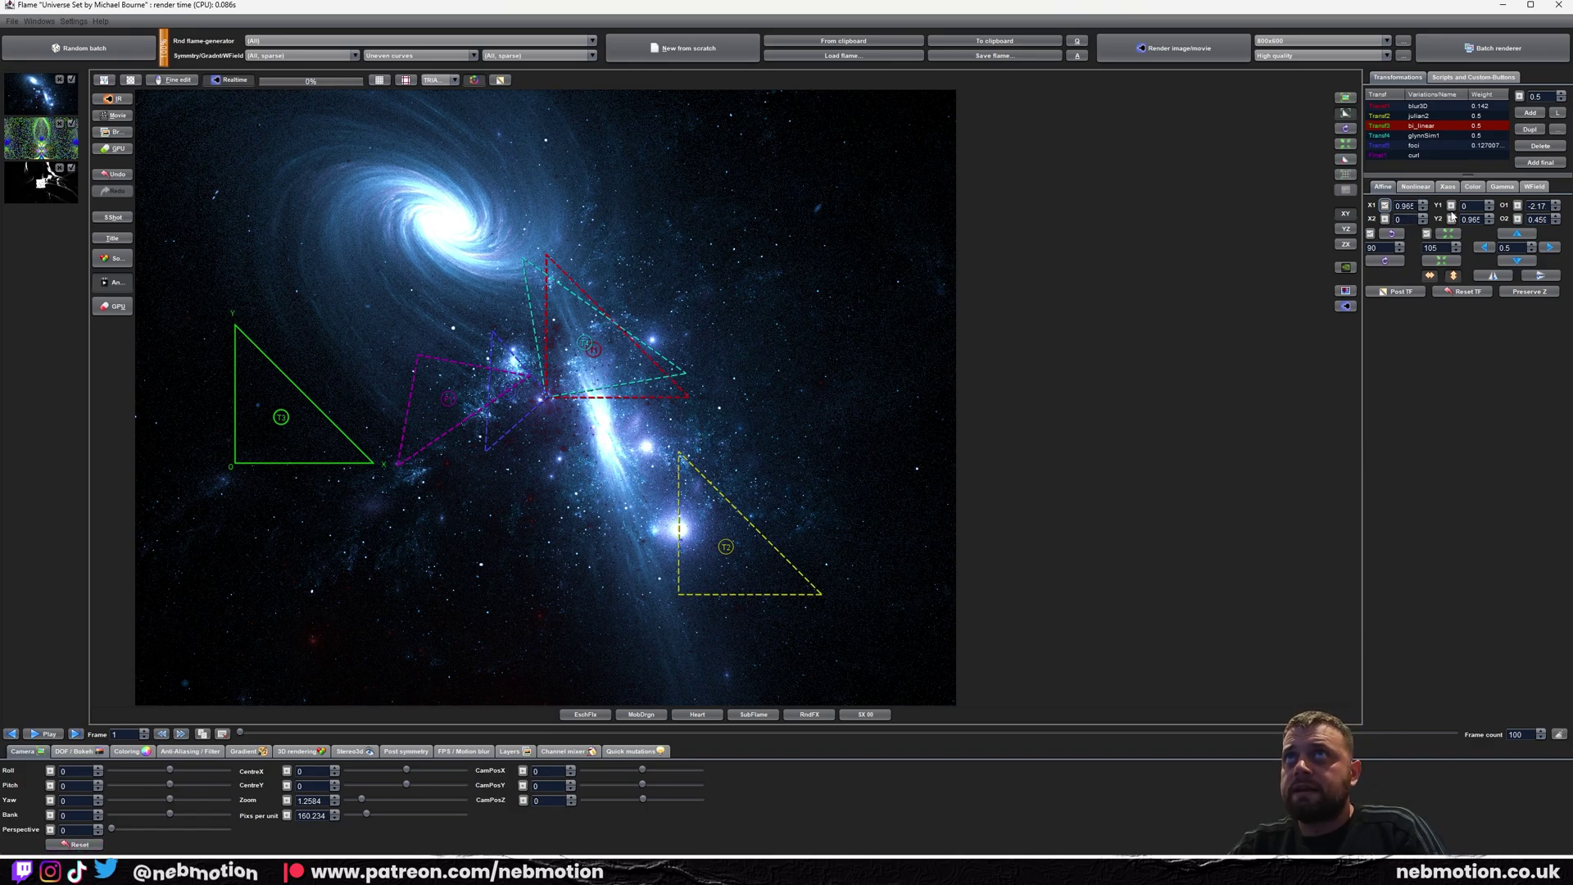
Add motion curves to Transf3's X2, Y1 and O2 values
{"action": "left_click", "coordinate": [1385, 220]}
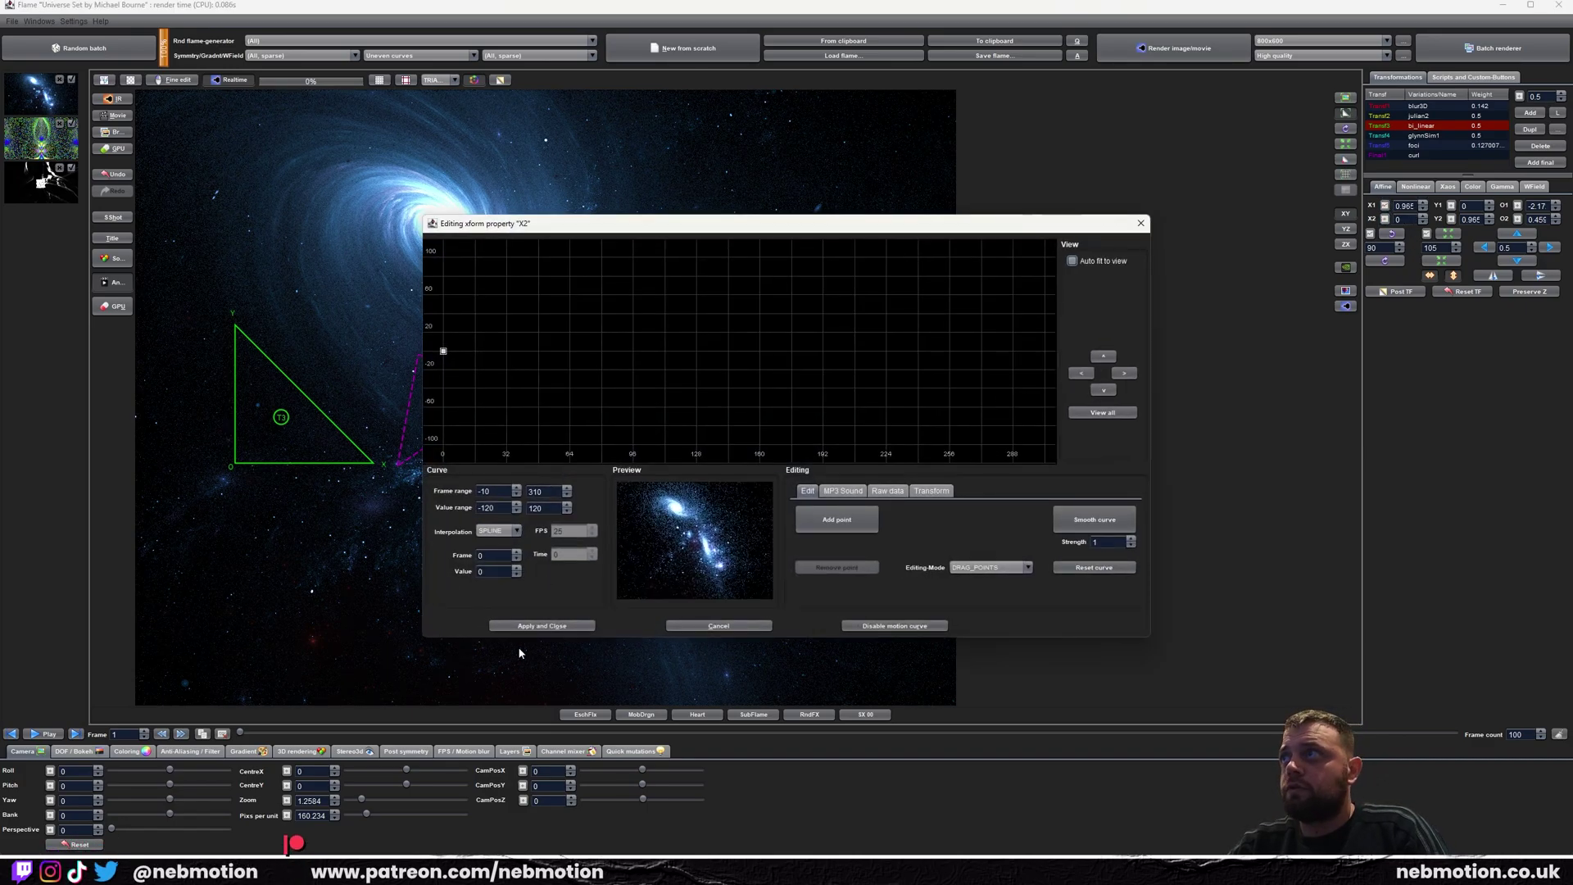
{"action": "left_click", "coordinate": [536, 626]}
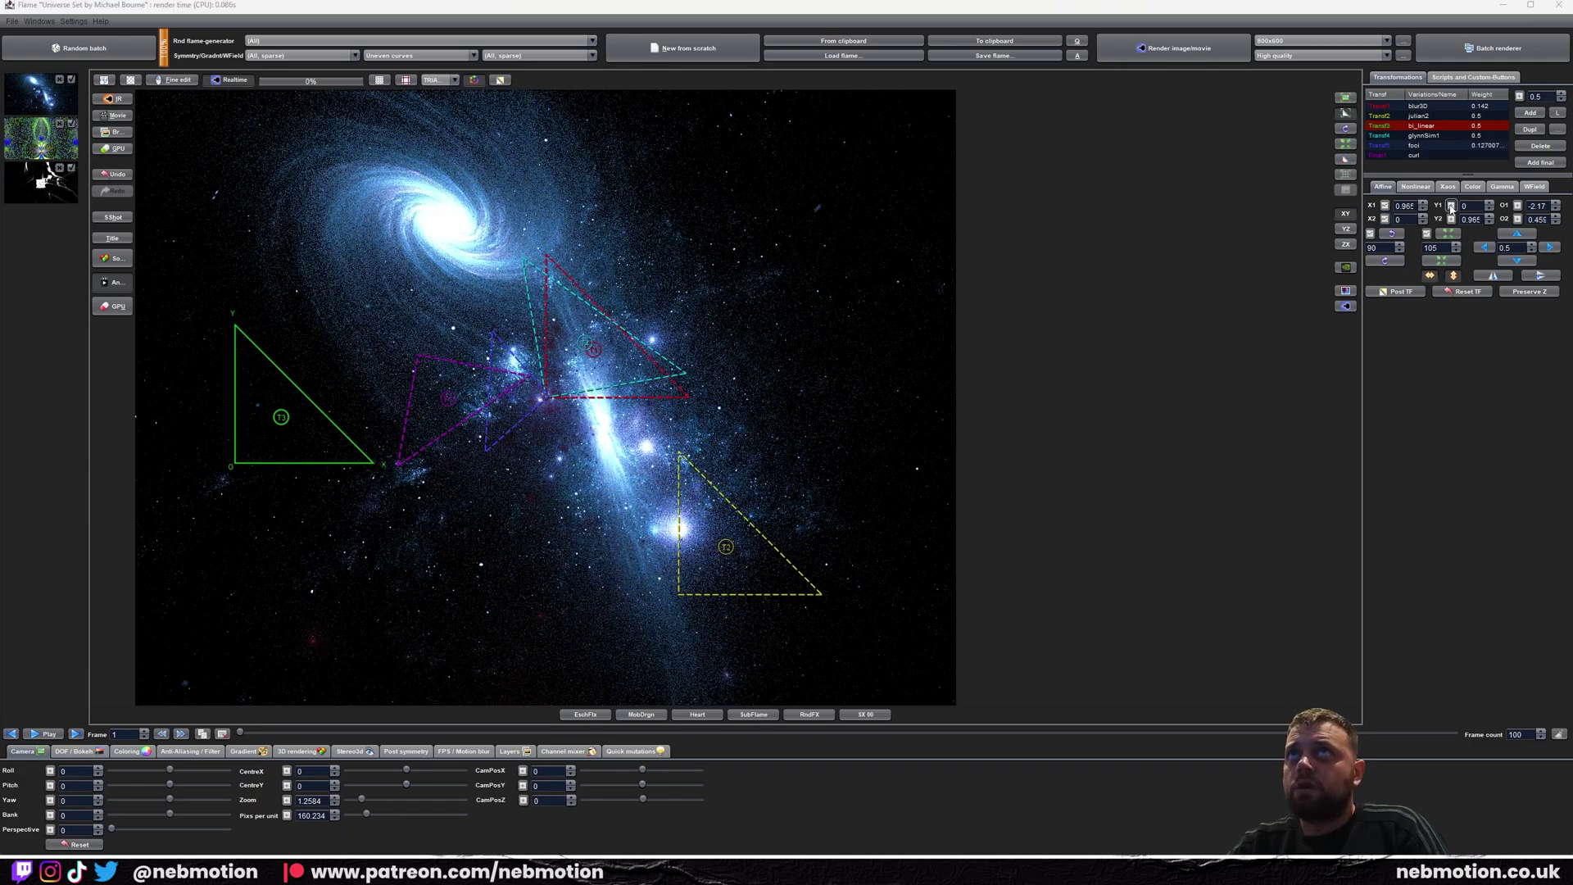
{"action": "left_click", "coordinate": [1451, 208]}
{"action": "left_click", "coordinate": [542, 625]}
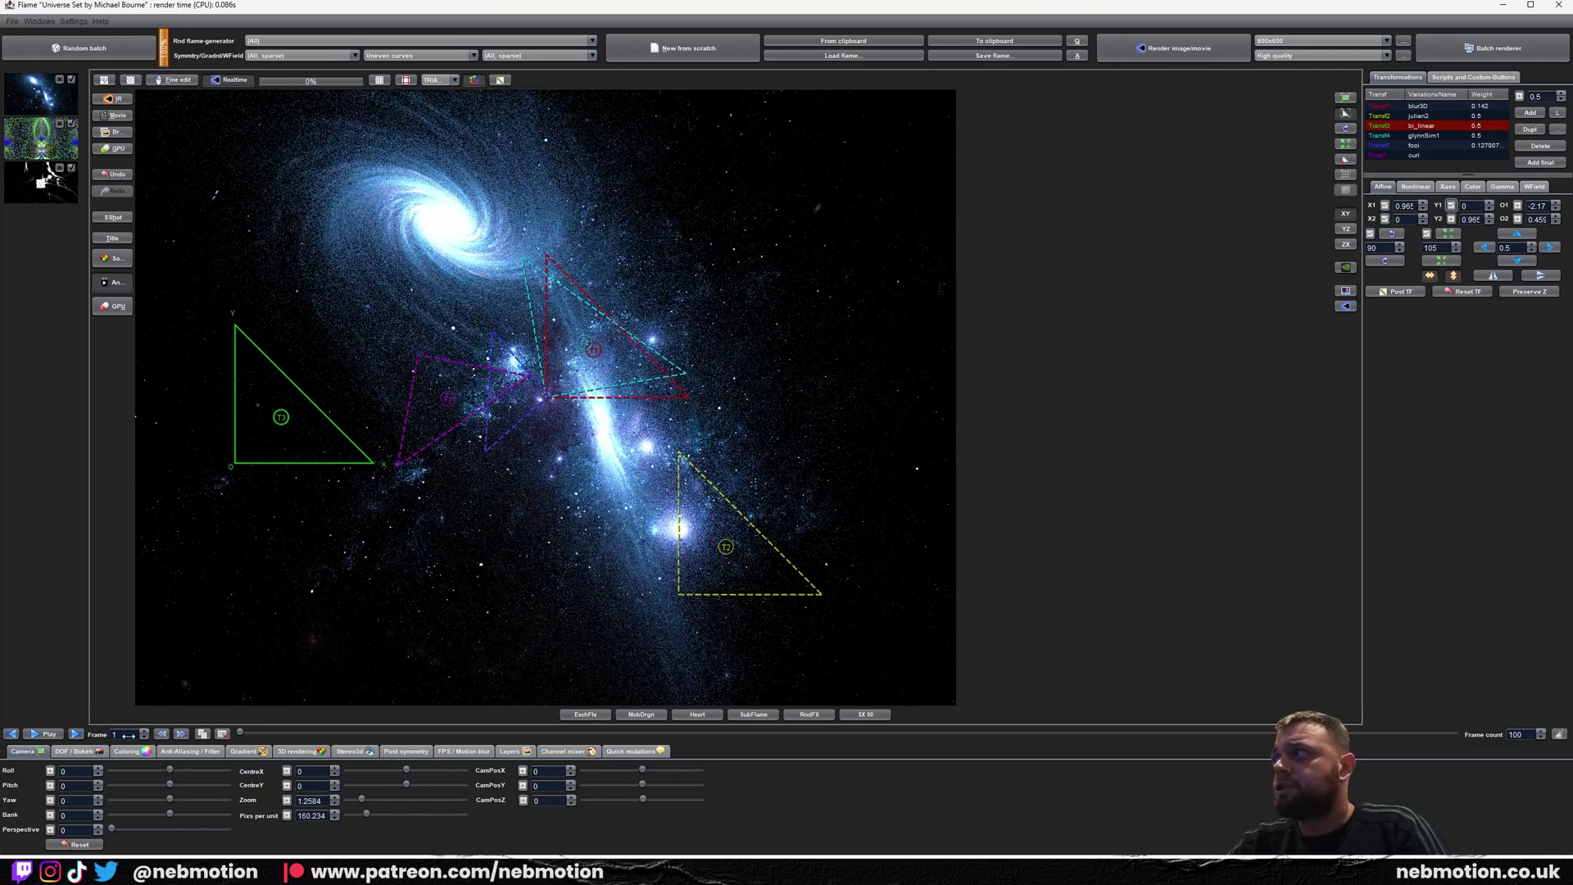
{"action": "left_click", "coordinate": [1451, 206]}
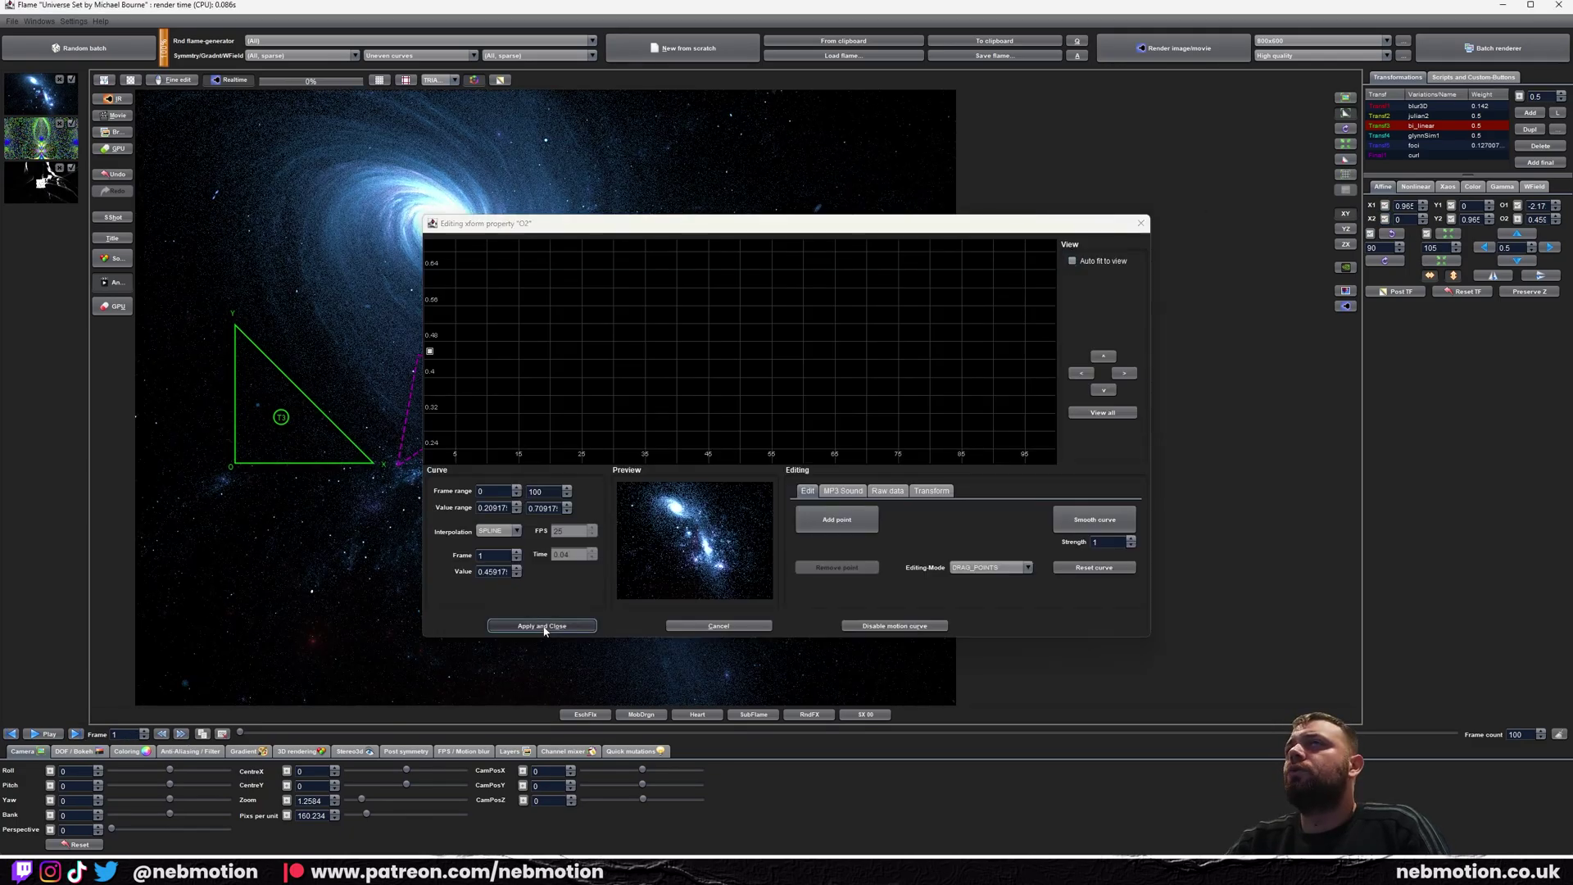
{"action": "left_click", "coordinate": [539, 625]}
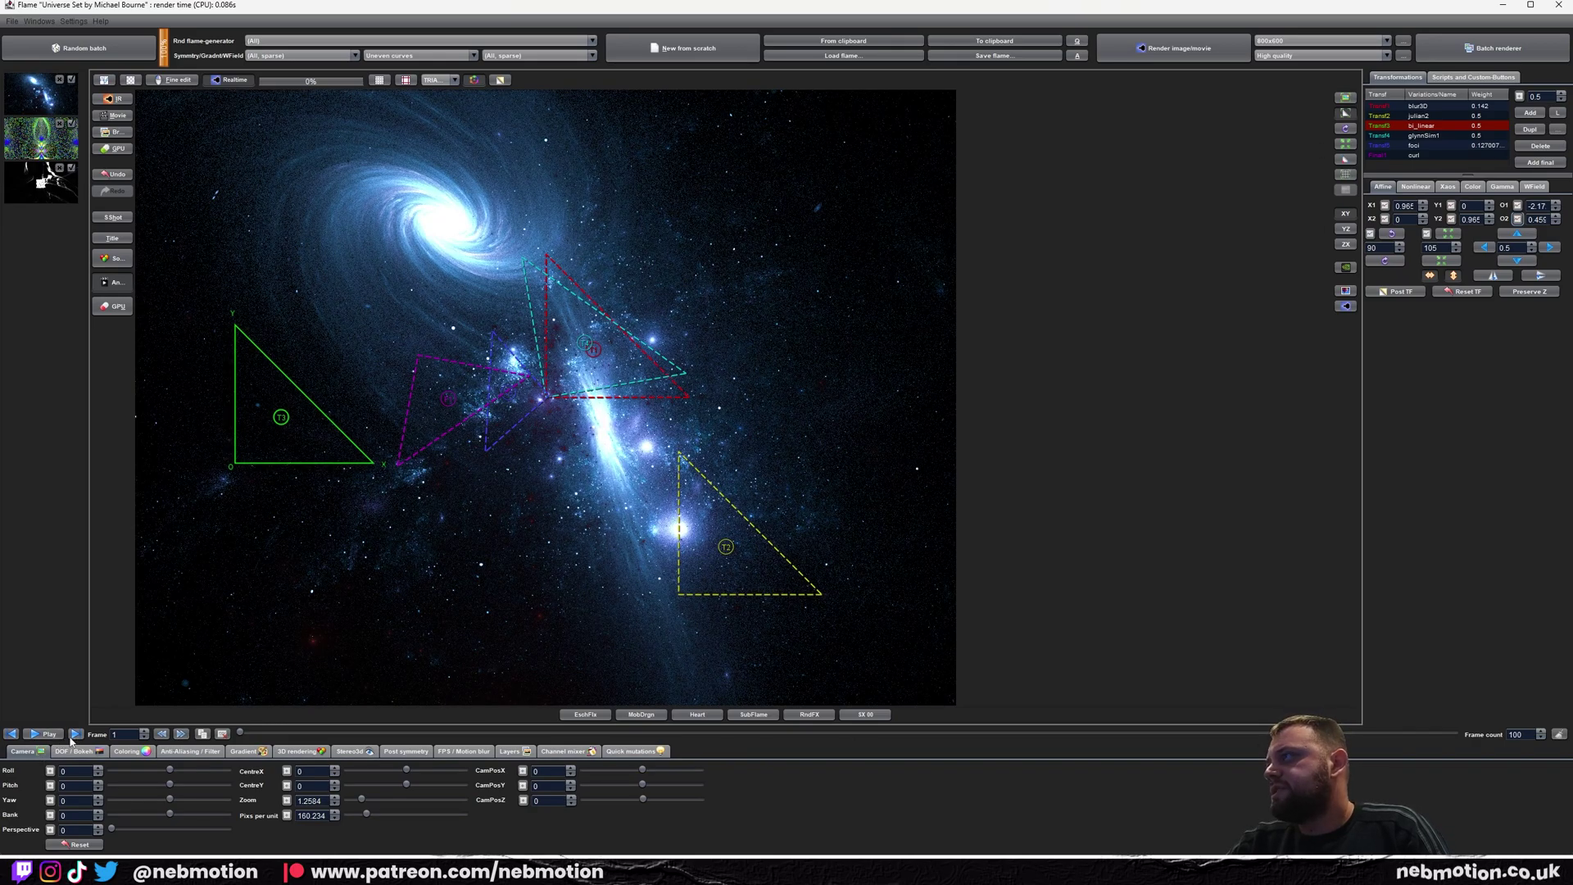
At the last frame, move Transf3 toward the centre (about -1.17, 0.59), then preview the animation
{"action": "left_click", "coordinate": [74, 734]}
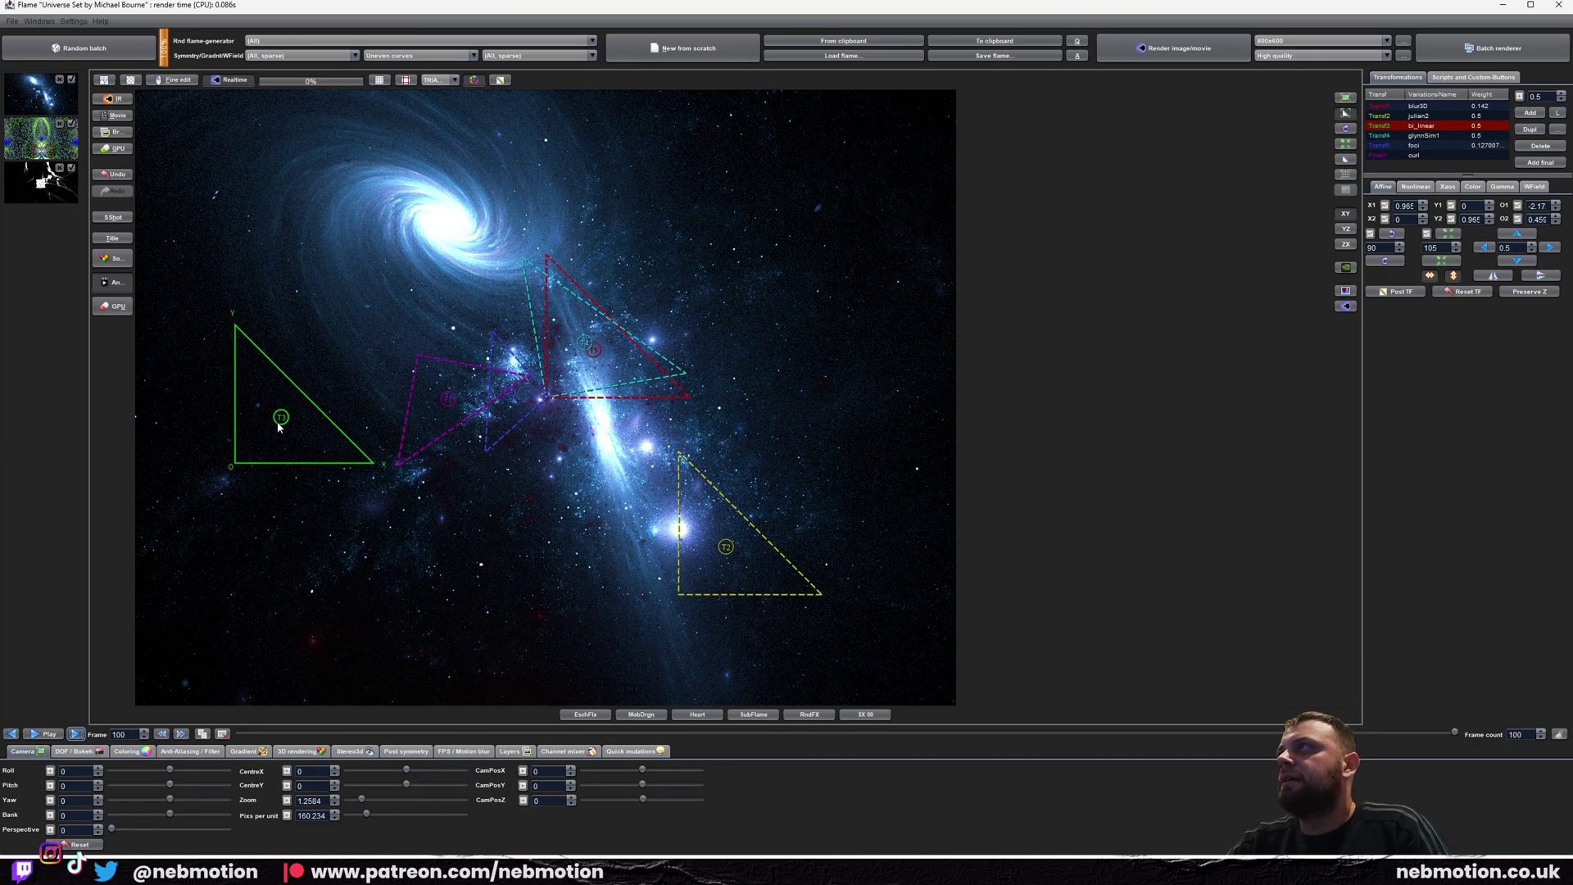
{"action": "left_click_drag", "start_coordinate": [278, 426], "coordinate": [430, 420]}
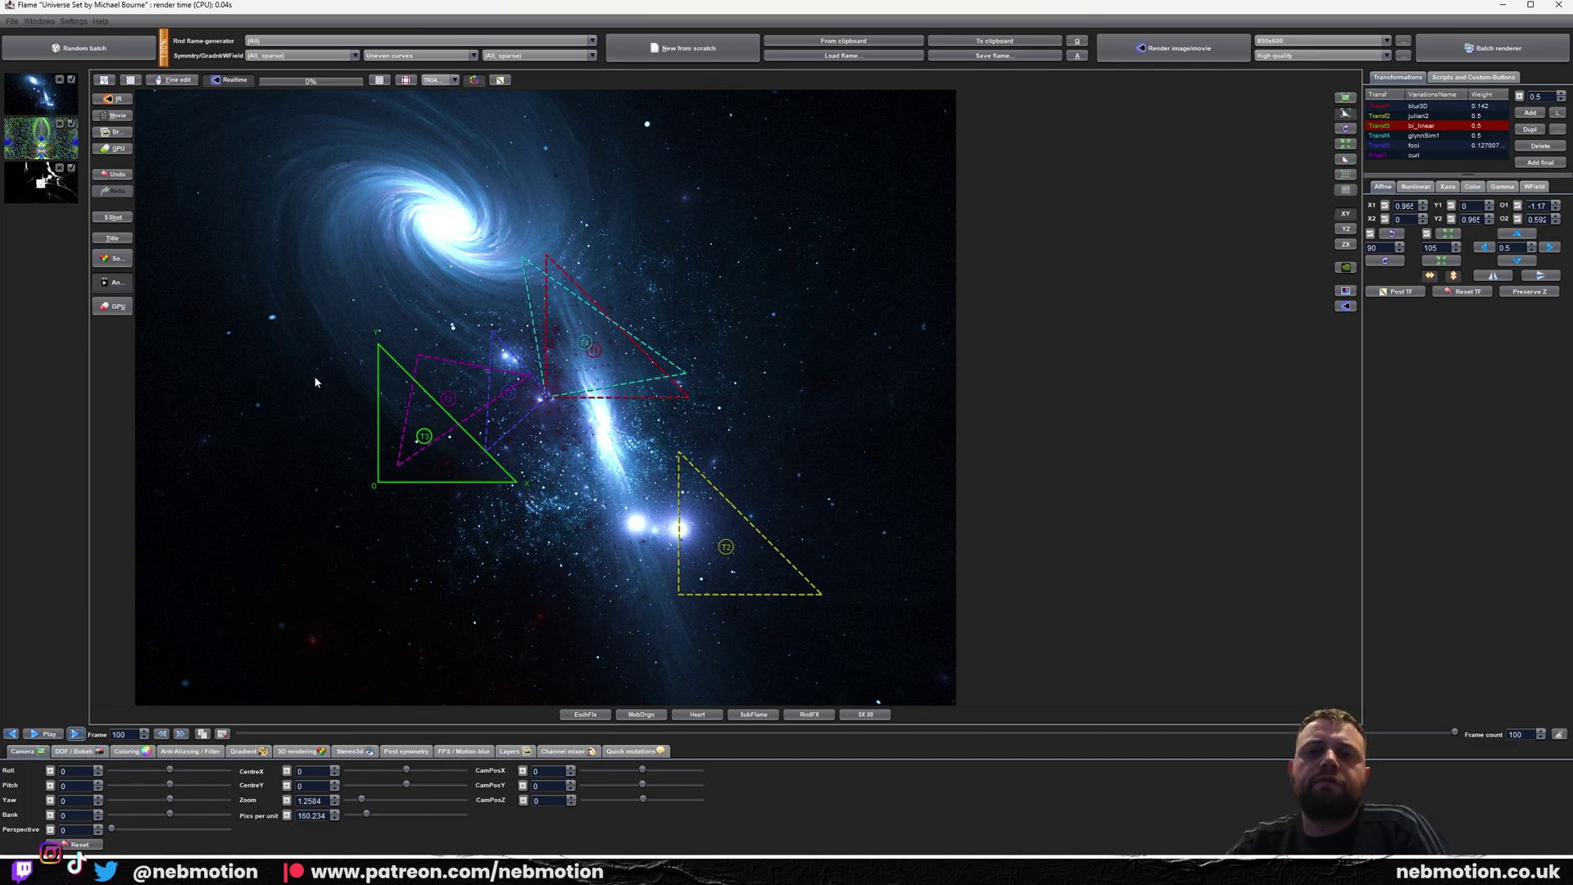
{"action": "left_click", "coordinate": [45, 733]}
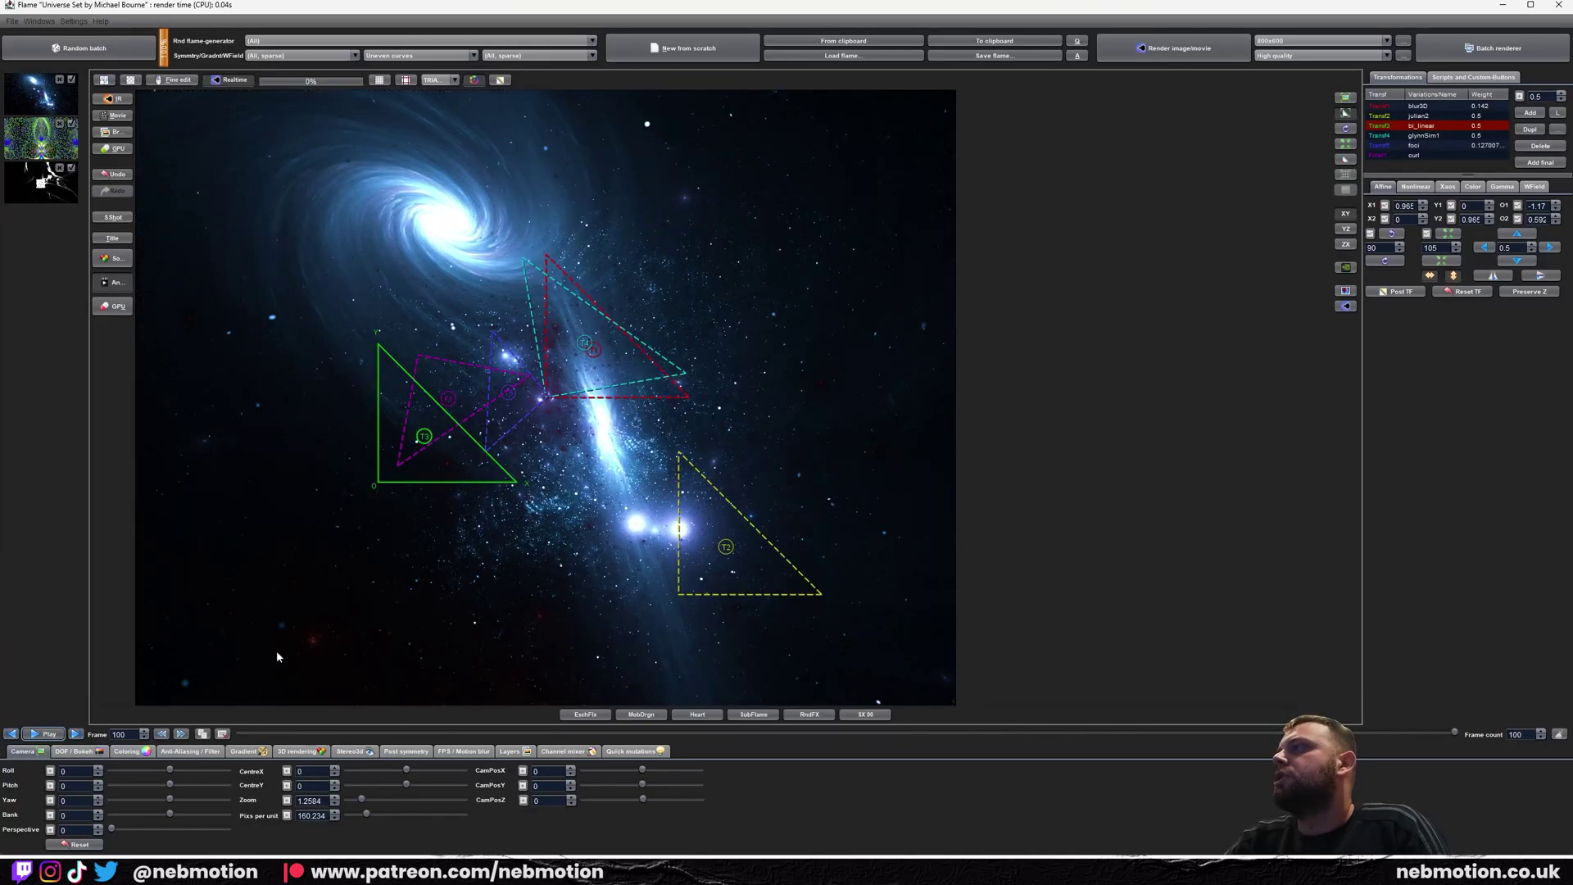
{"action": "left_click", "coordinate": [15, 736]}
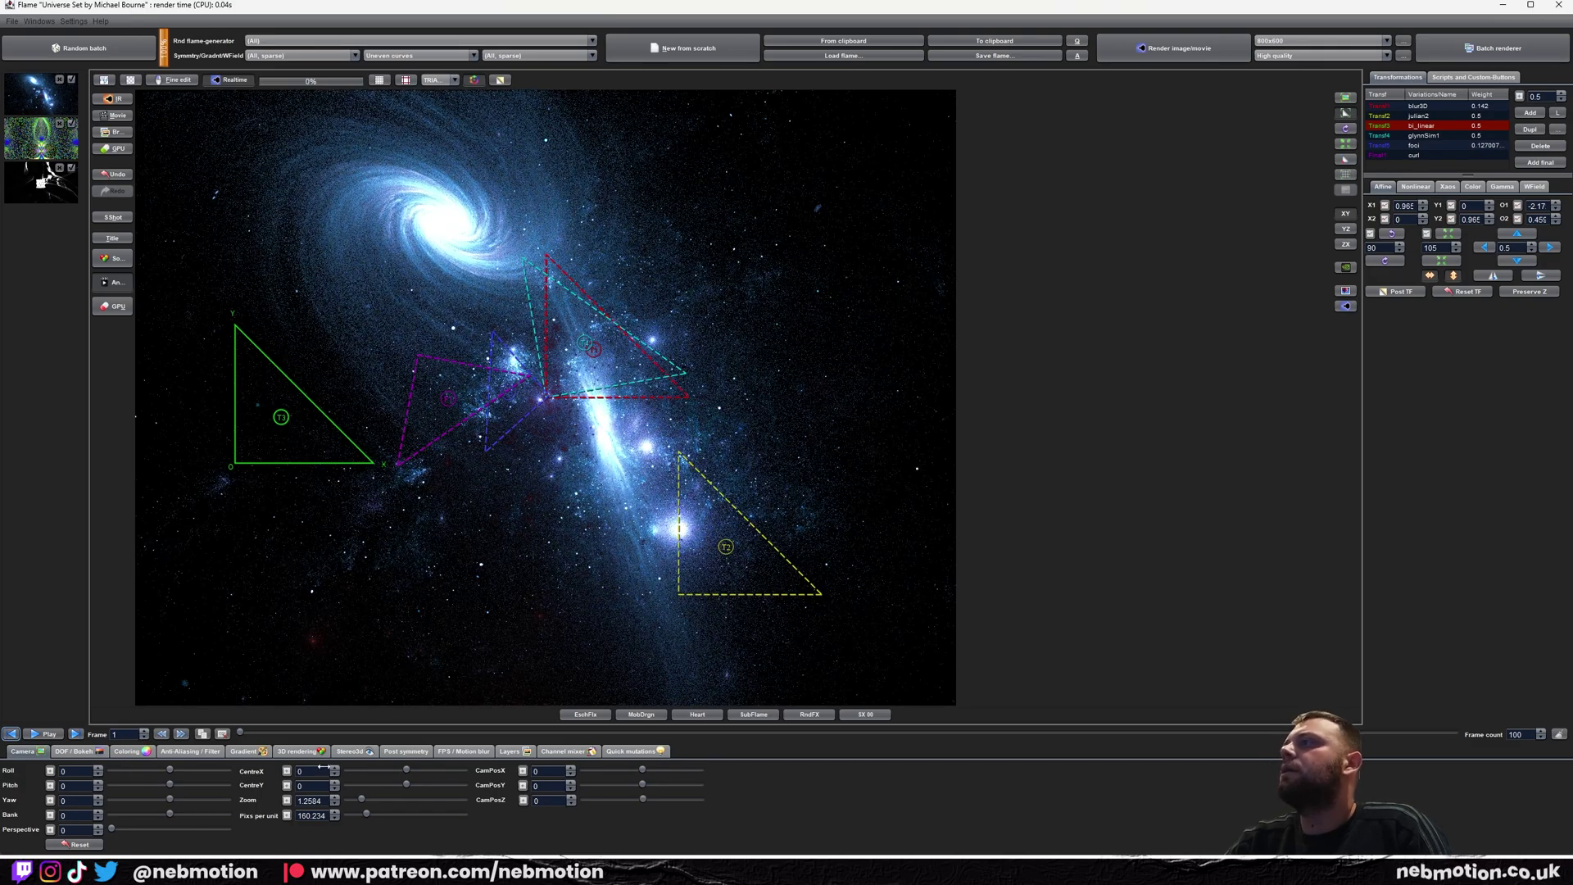
Add a motion curve to camera zoom and increase the zoom at frame 100
{"action": "left_click", "coordinate": [286, 800]}
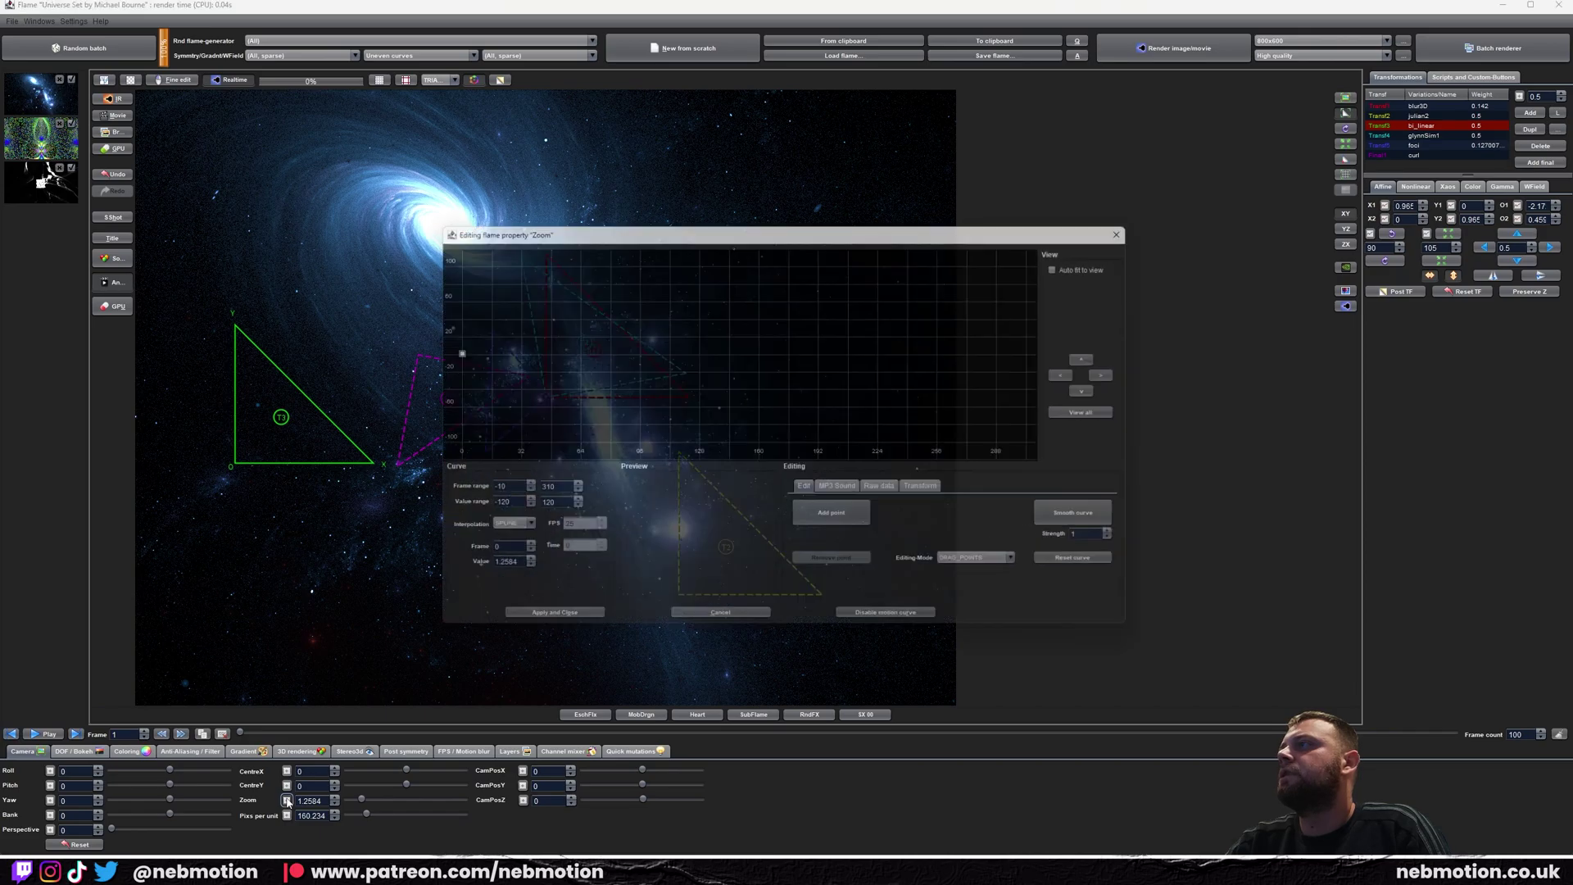
{"action": "left_click", "coordinate": [541, 626]}
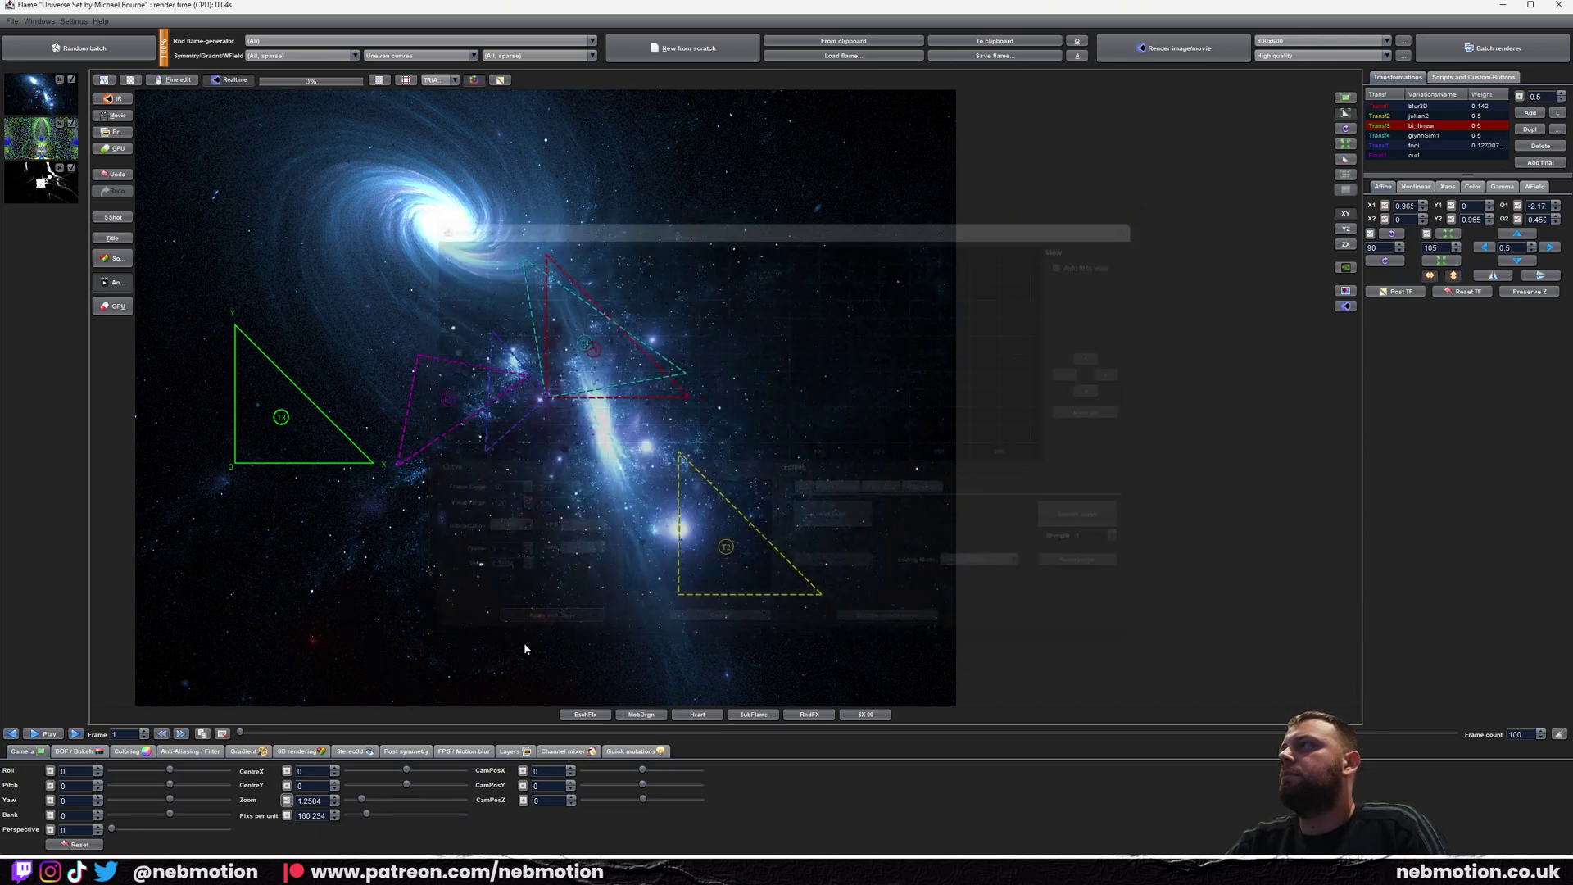
{"action": "left_click", "coordinate": [74, 733]}
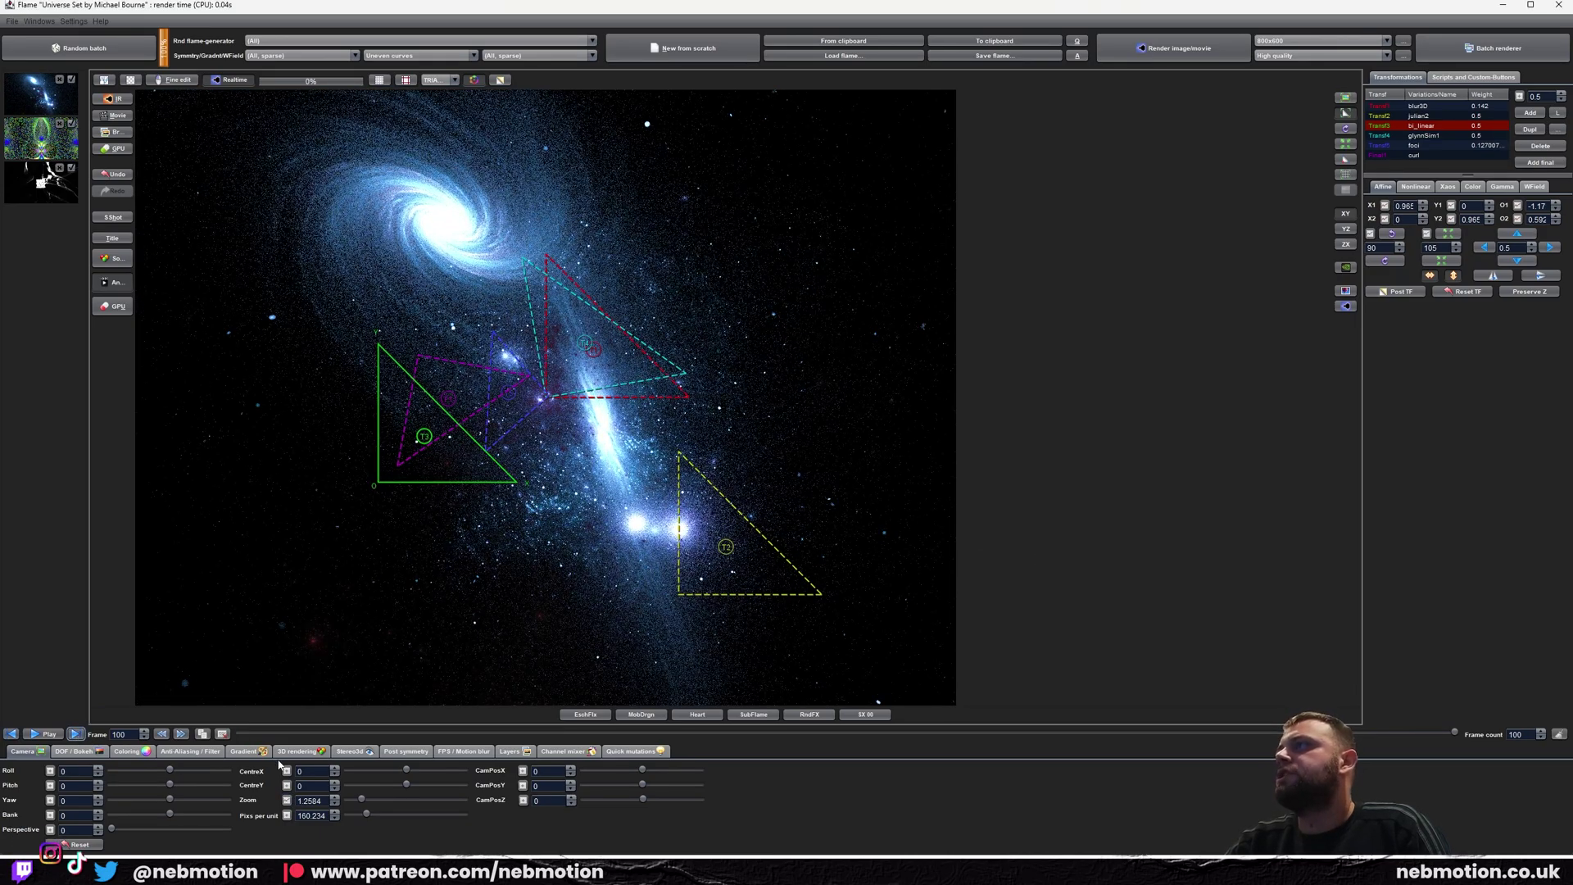
{"action": "left_click_drag", "start_coordinate": [361, 800], "coordinate": [370, 802]}
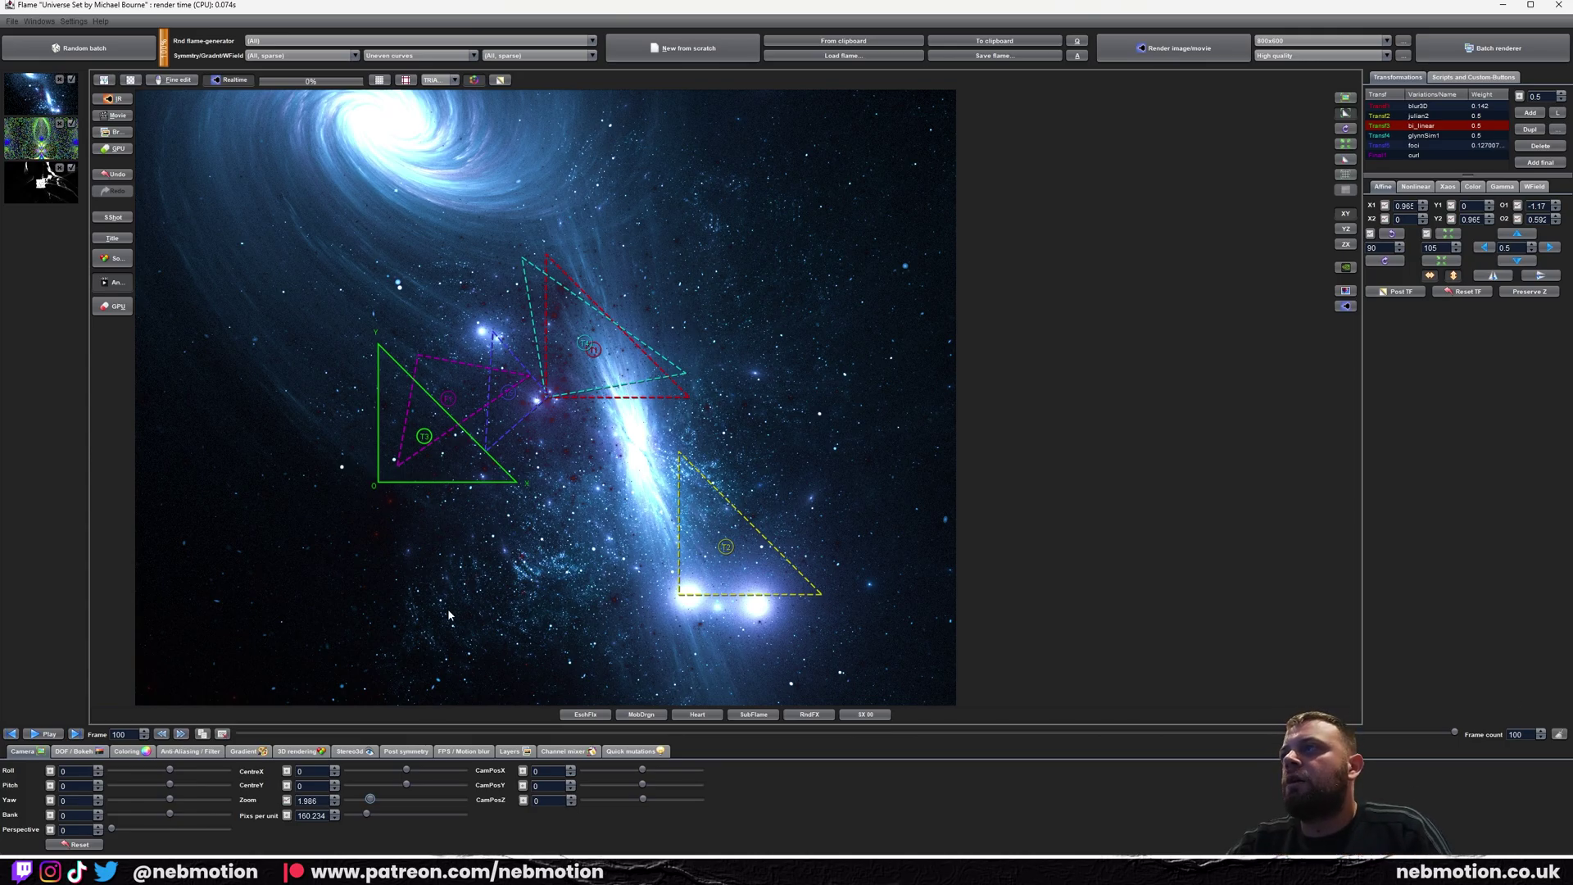
Play the zoom animation, then re-render the frame-1 preview at full quality
{"action": "left_click", "coordinate": [44, 734]}
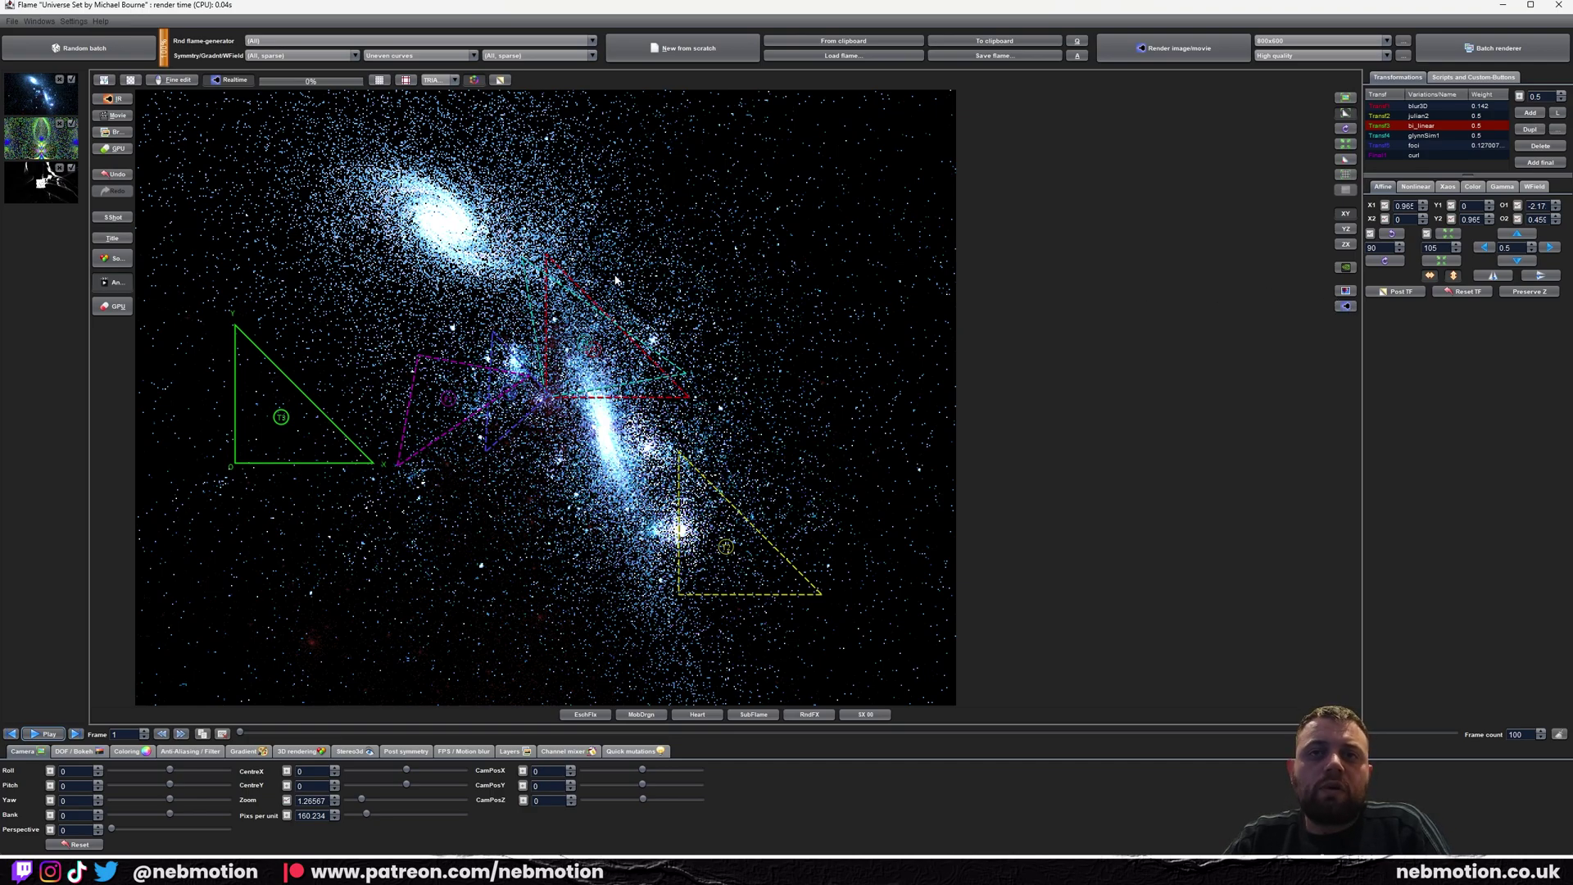
{"action": "left_click", "coordinate": [1346, 306]}
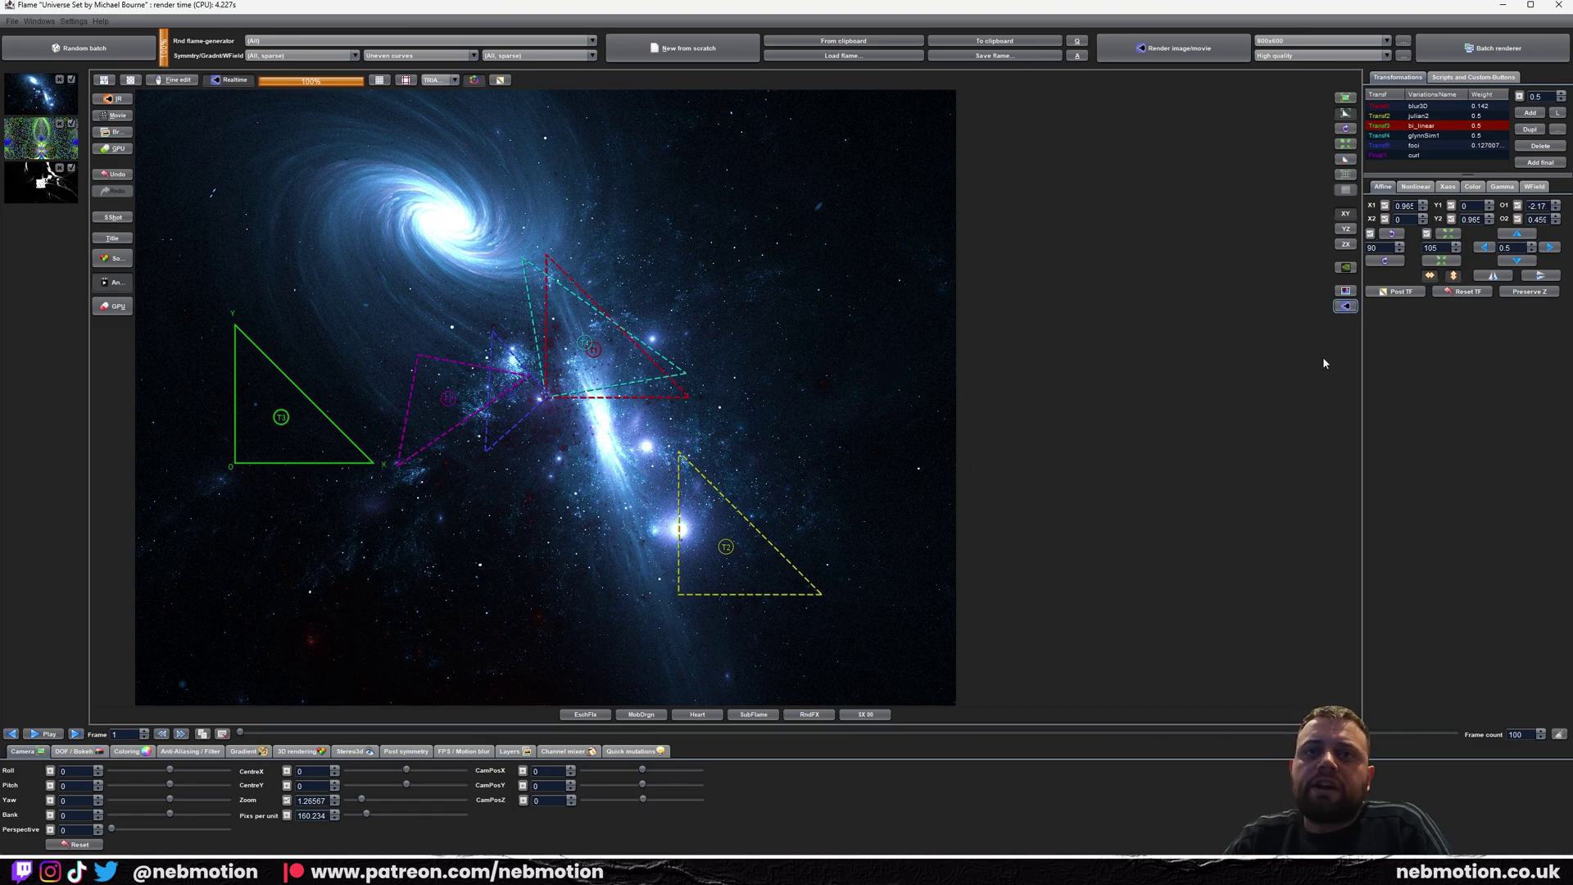
Lower the colouring gamma to 1.4, then play and stop the animation to check it
{"action": "left_click", "coordinate": [128, 751]}
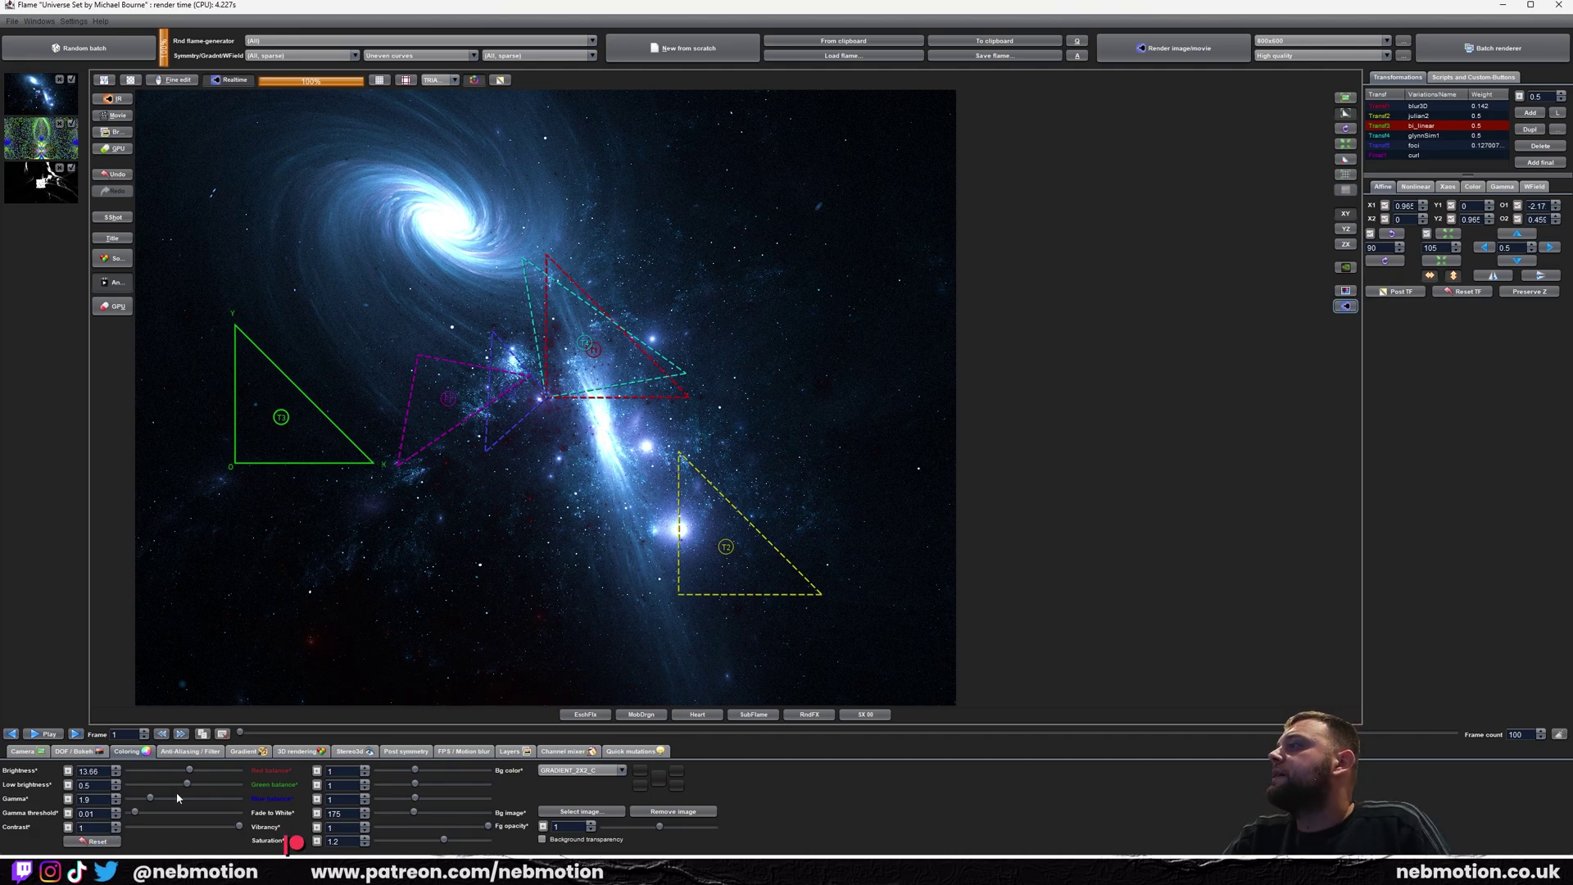
{"action": "left_click_drag", "start_coordinate": [150, 797], "coordinate": [167, 772]}
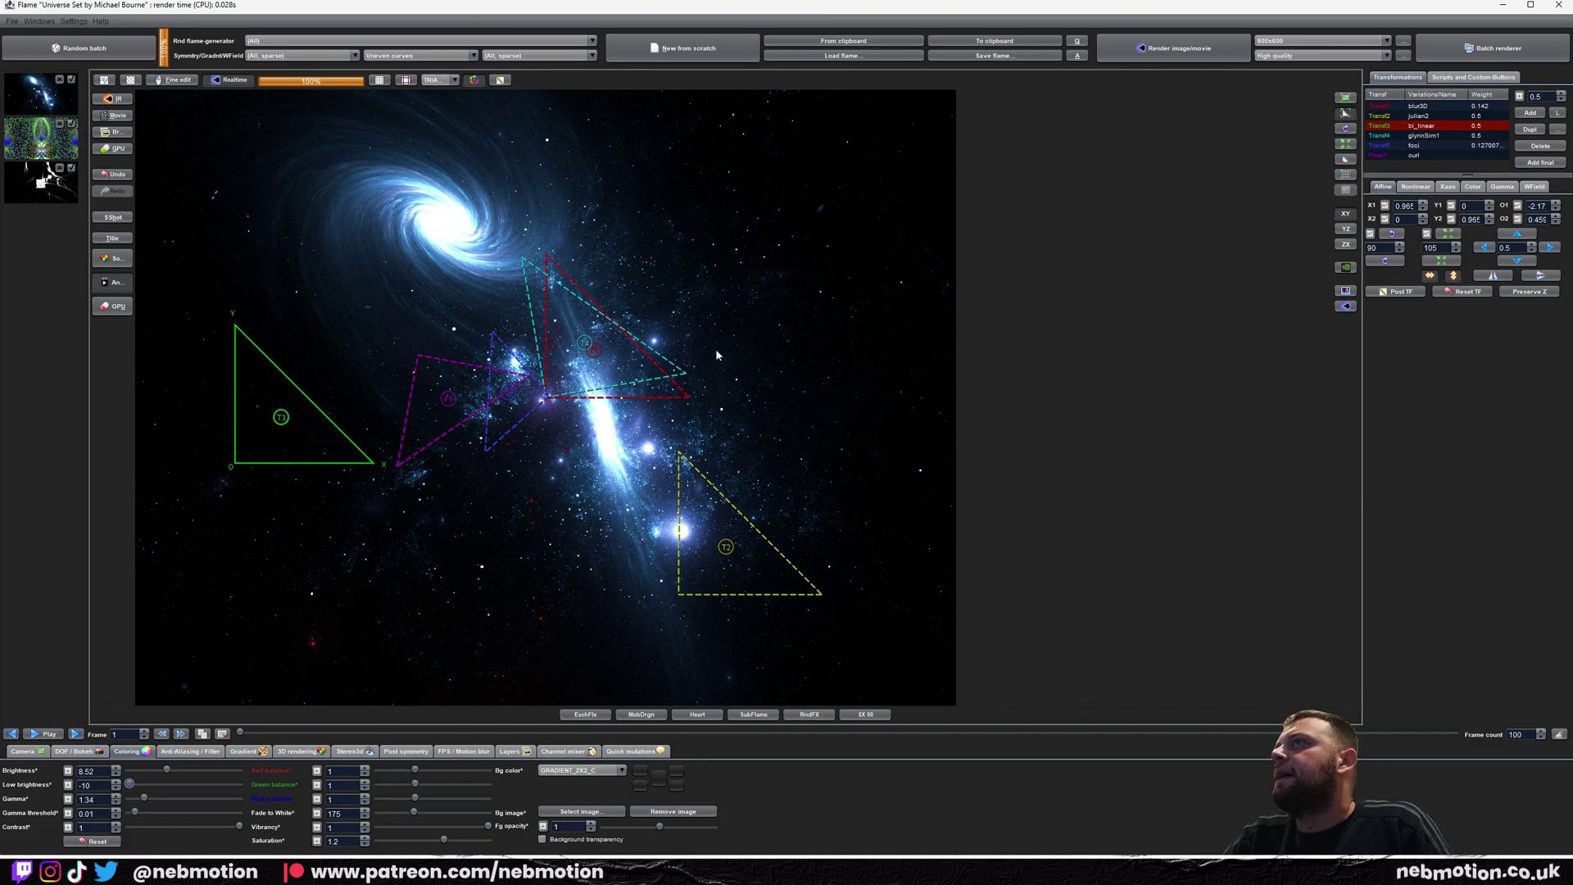
{"action": "left_click", "coordinate": [38, 734]}
{"action": "left_click", "coordinate": [39, 734]}
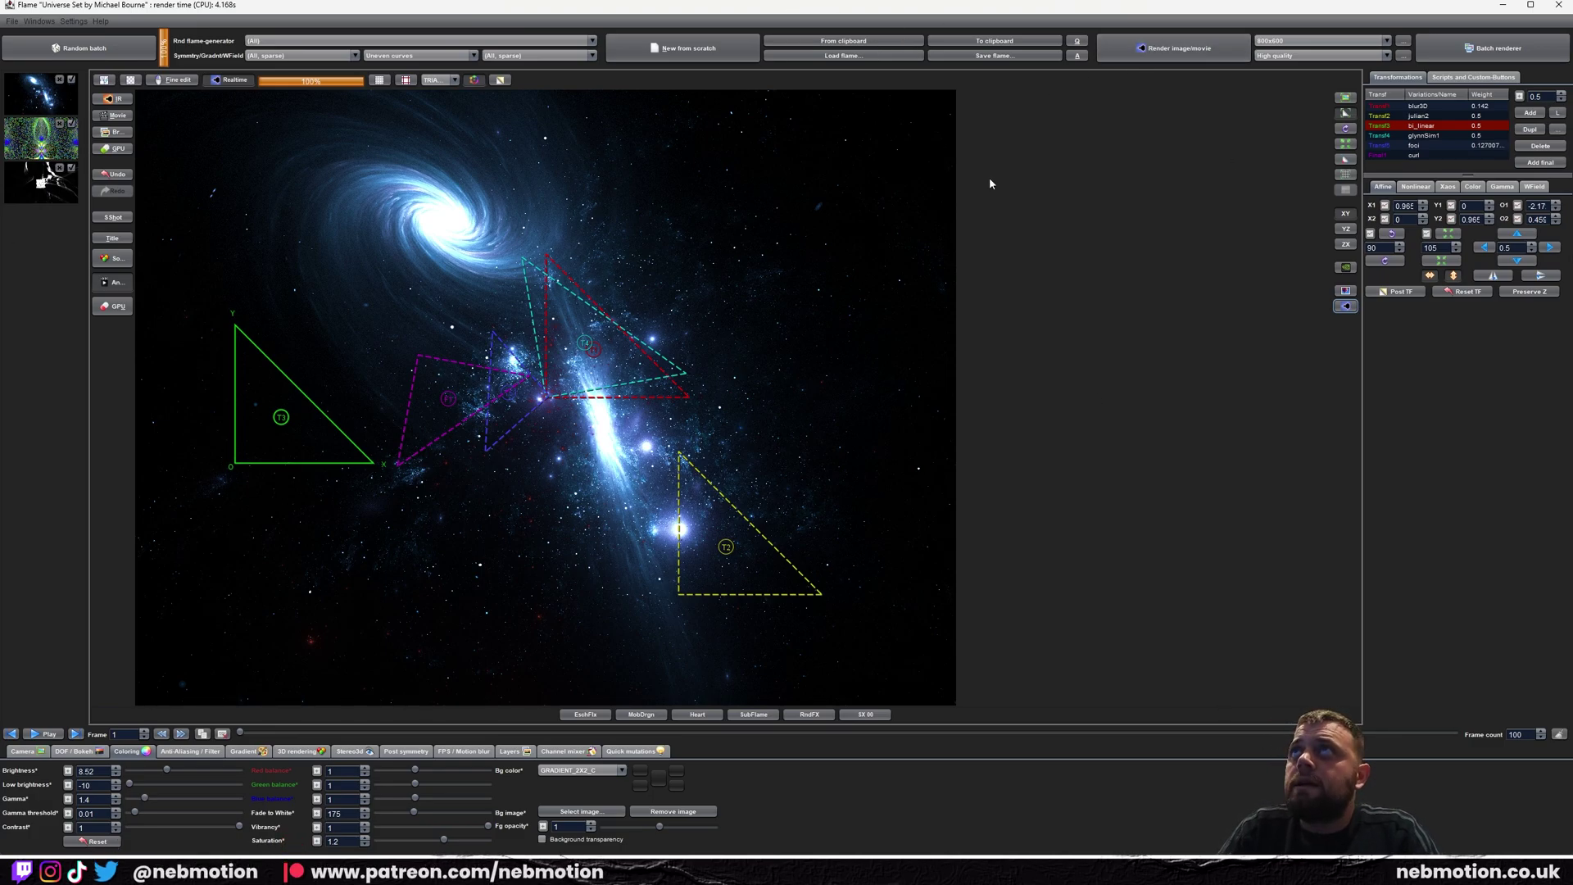
Look through the application menus without choosing anything
{"action": "left_click", "coordinate": [38, 21]}
{"action": "mouse_move", "coordinate": [101, 21]}
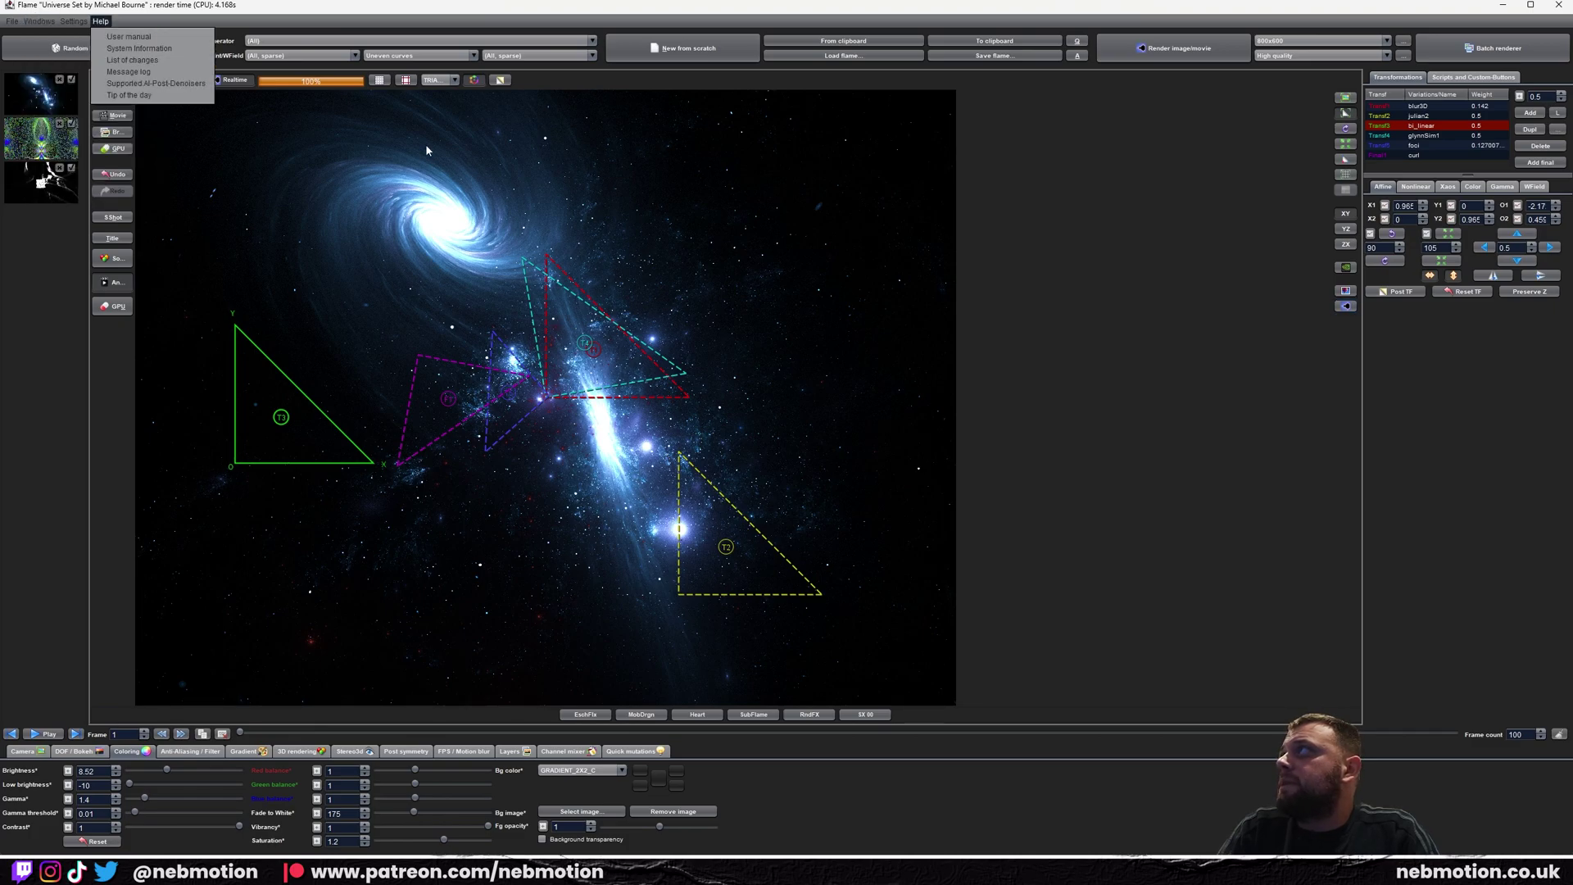
{"action": "left_click", "coordinate": [221, 36]}
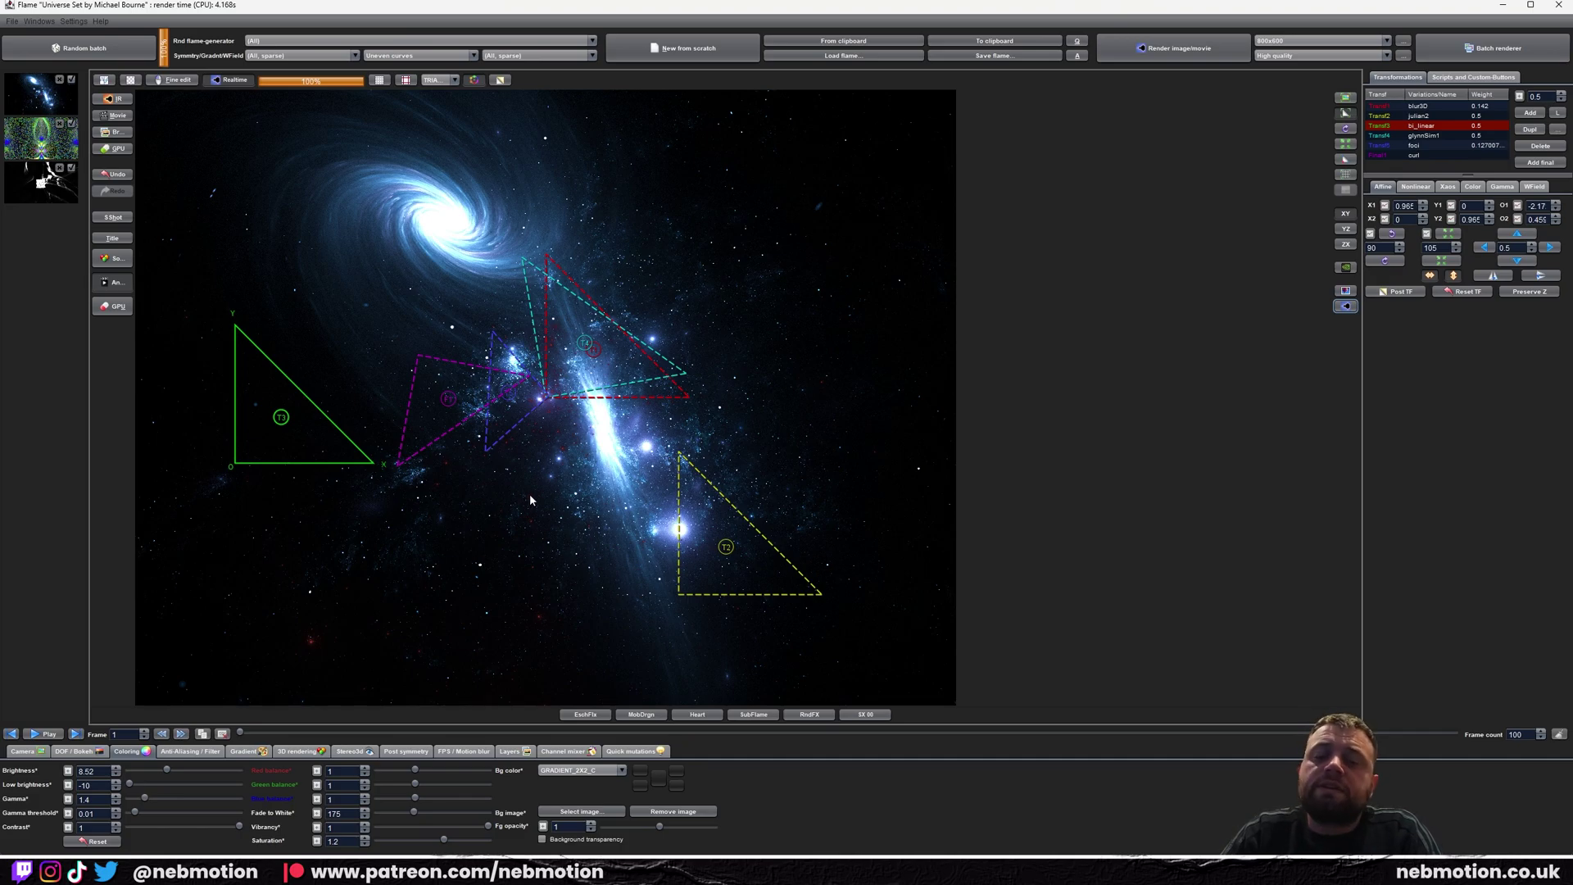
{"action": "left_click", "coordinate": [11, 21]}
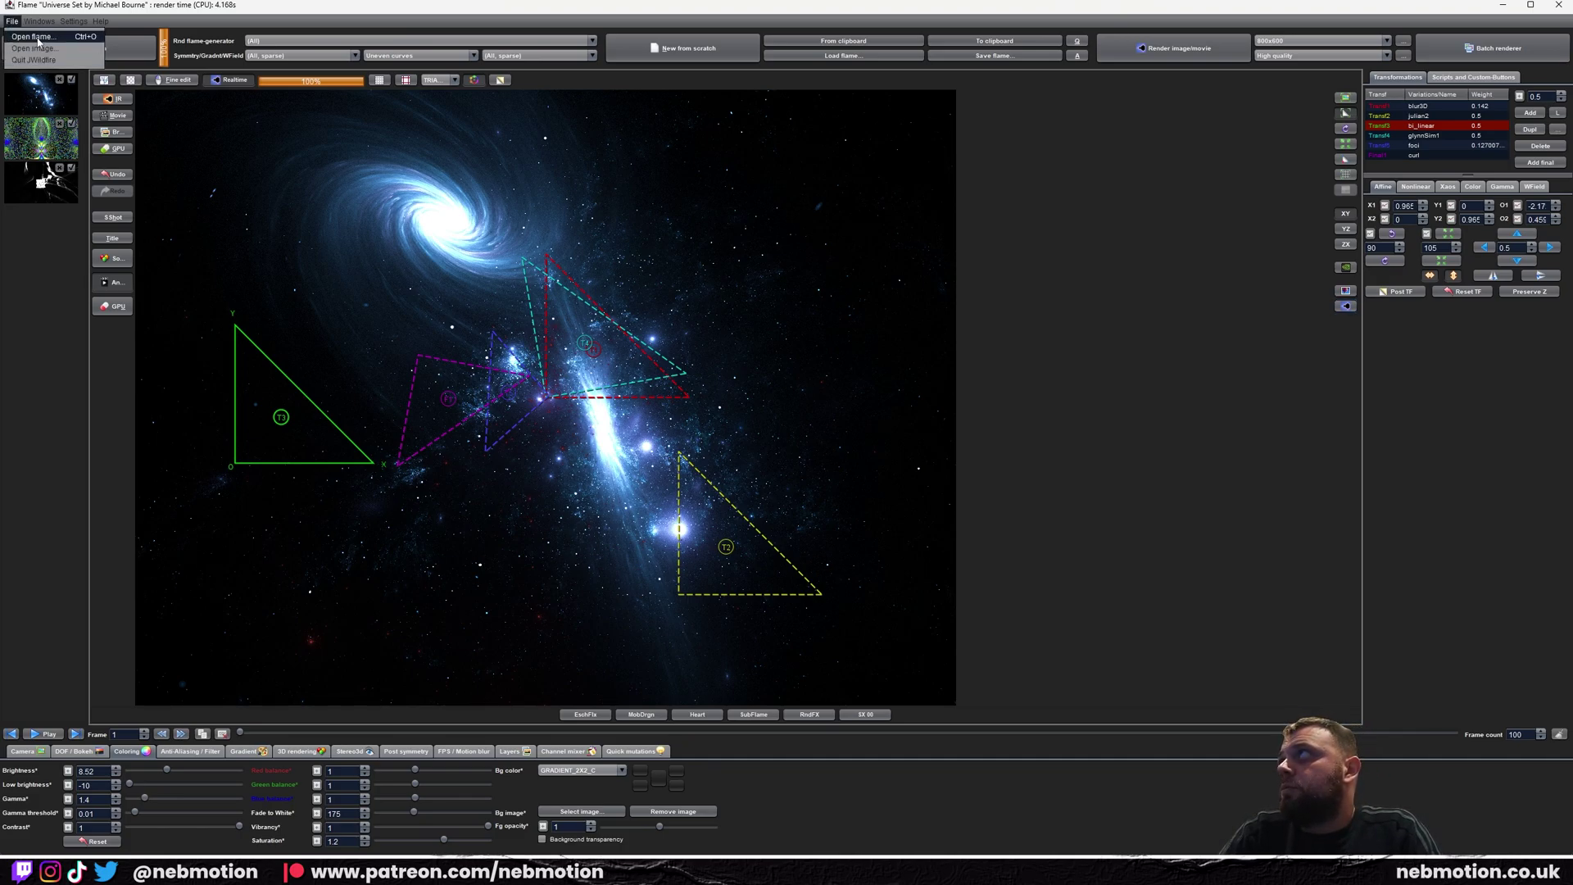
{"action": "left_click", "coordinate": [93, 17]}
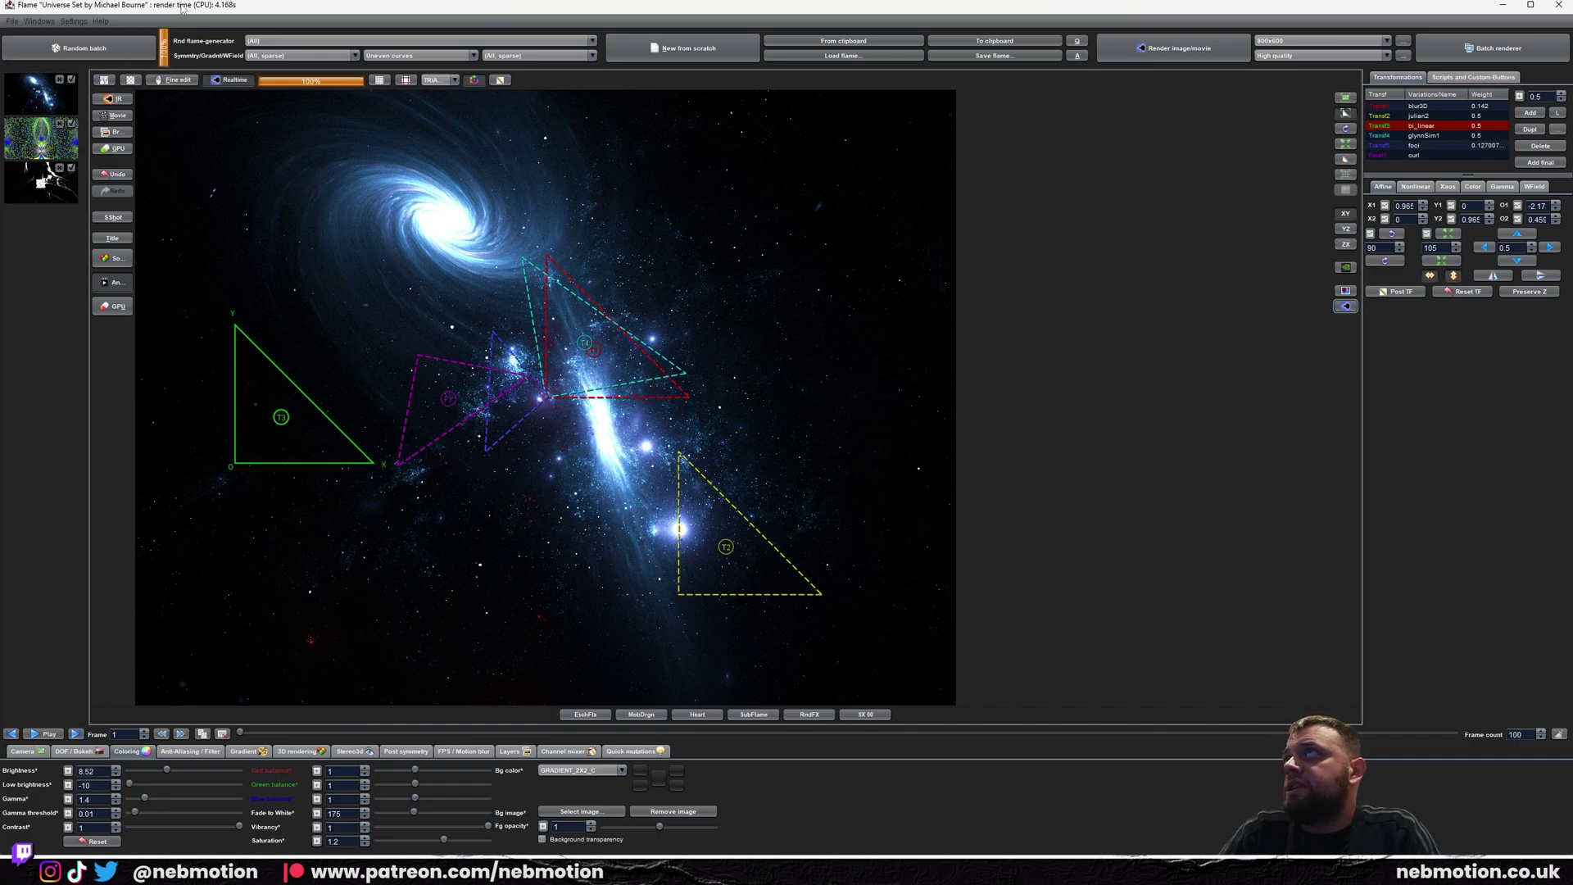
Start saving the flame and navigate to Big Drive (E:) > JWILDFIRE > Flames
{"action": "left_click", "coordinate": [980, 58]}
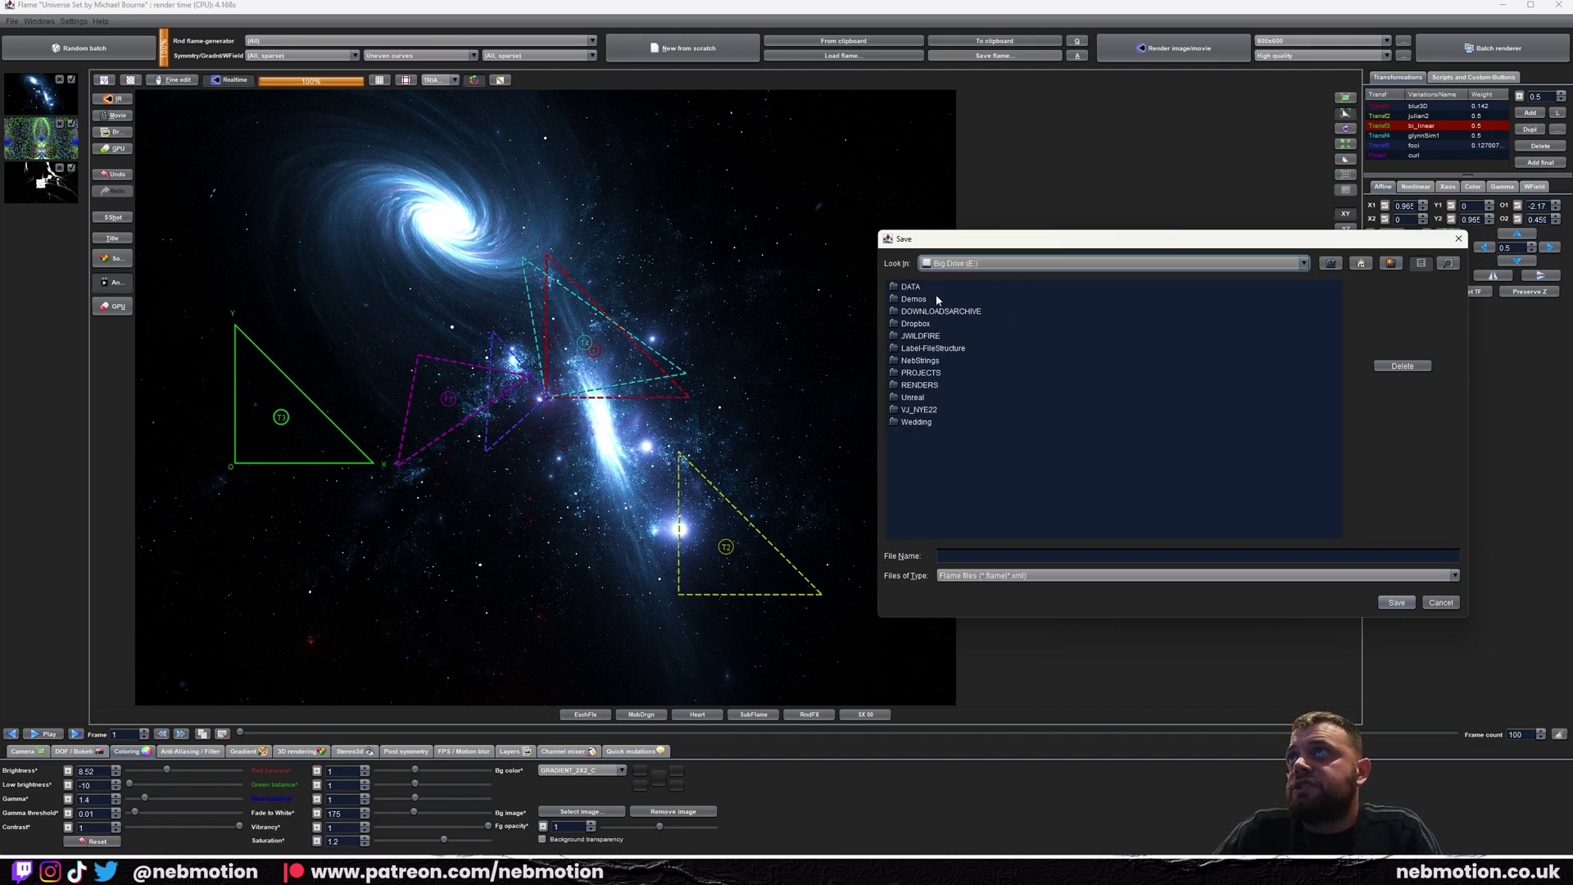
{"action": "left_click", "coordinate": [897, 336]}
{"action": "double_click", "coordinate": [897, 336]}
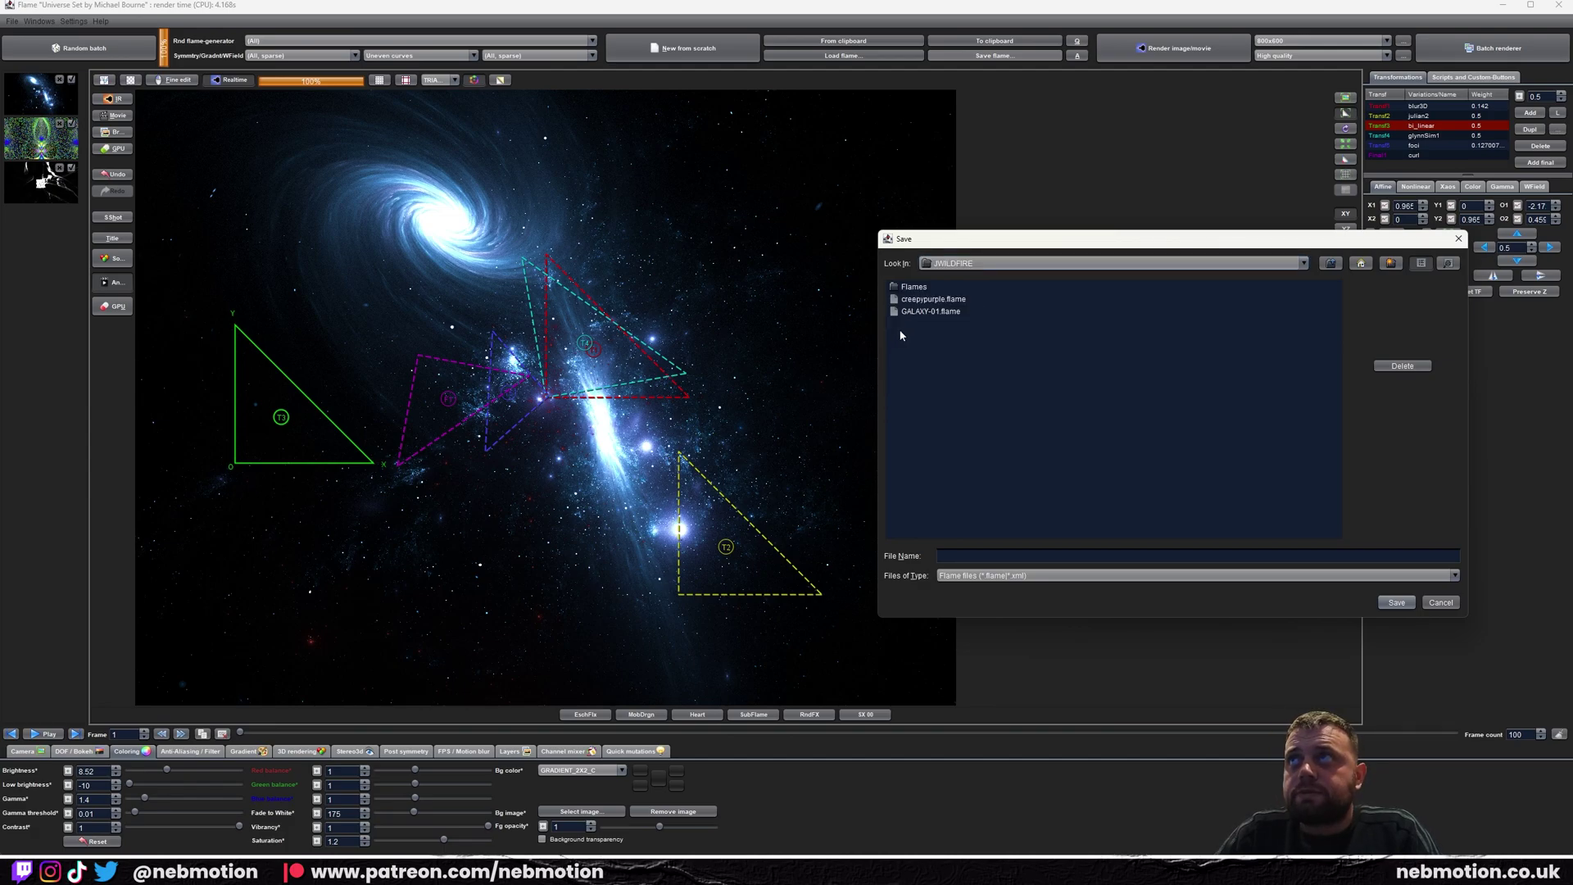
{"action": "left_click", "coordinate": [1090, 263]}
{"action": "left_click", "coordinate": [1328, 405]}
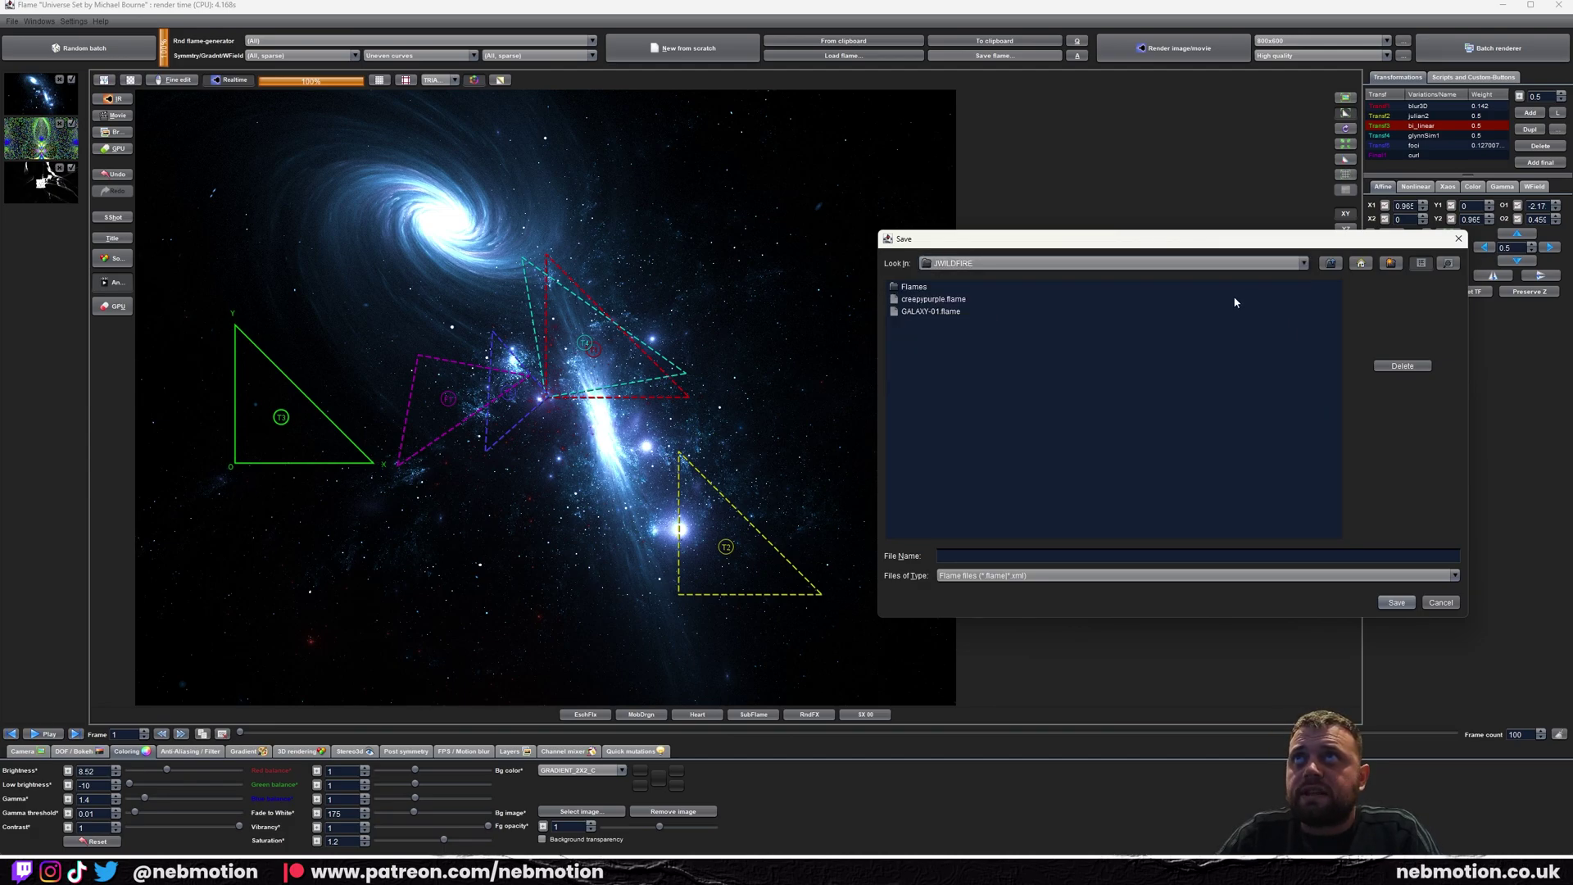
{"action": "left_click", "coordinate": [1089, 263]}
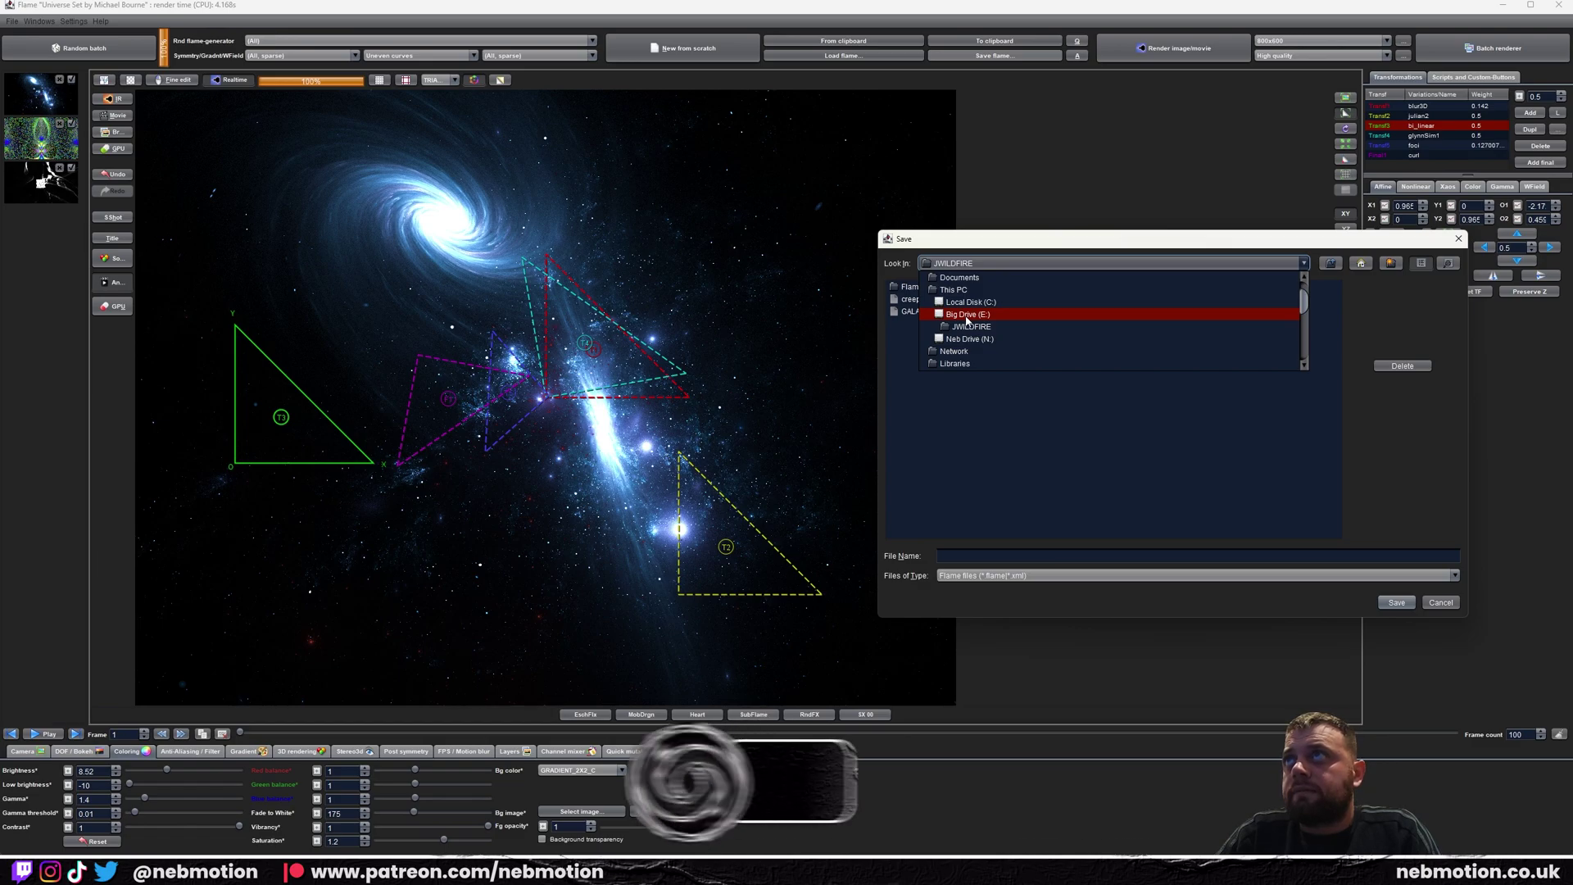
{"action": "left_click", "coordinate": [942, 297]}
{"action": "double_click", "coordinate": [910, 336]}
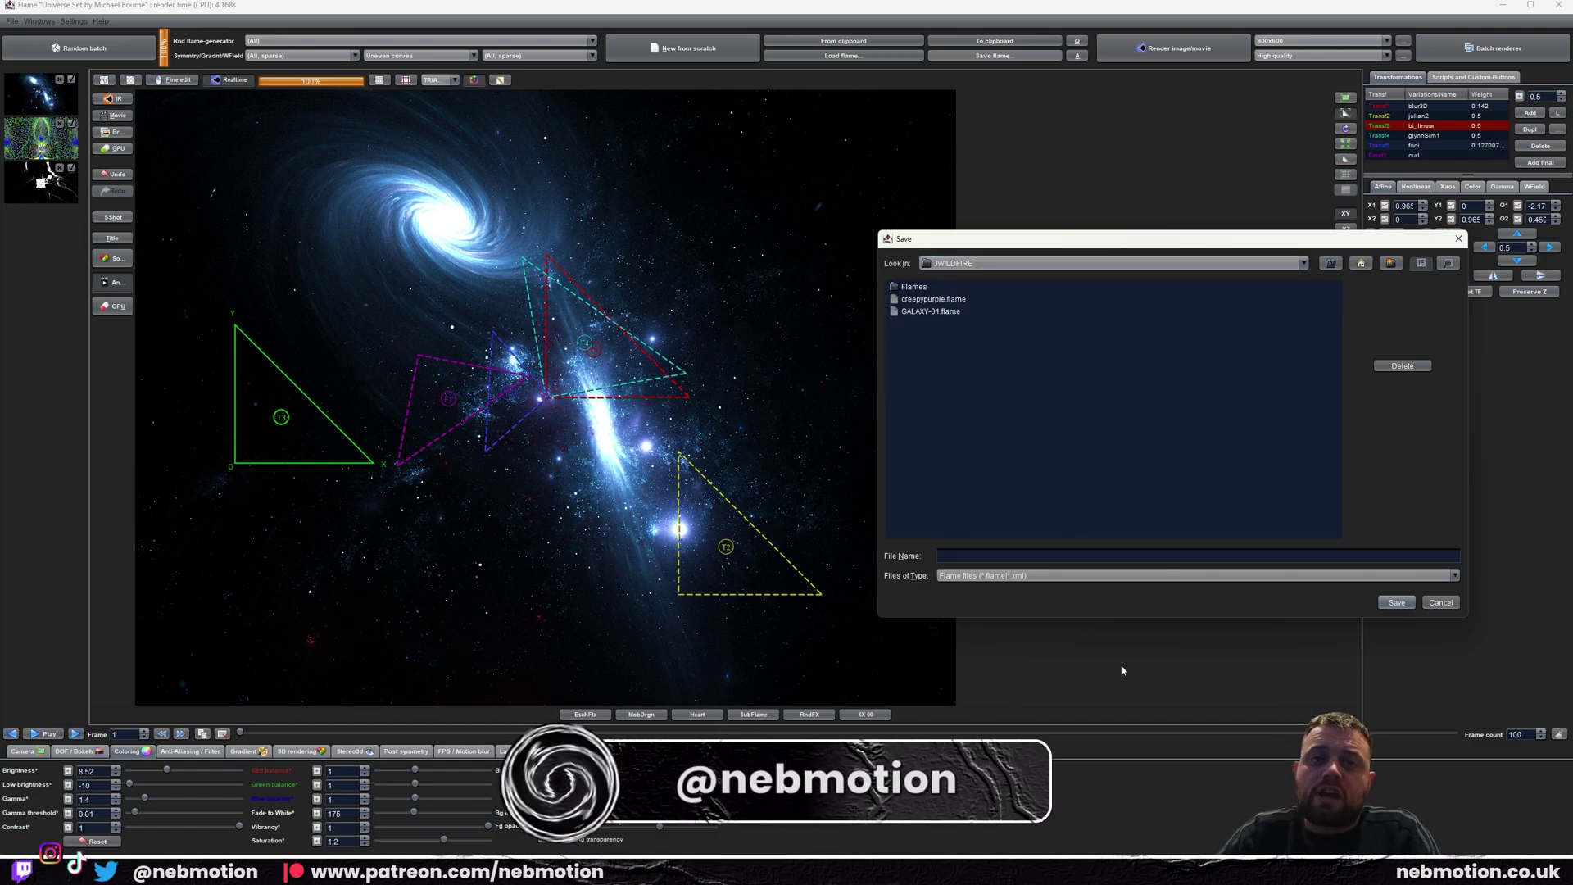
{"action": "double_click", "coordinate": [913, 286]}
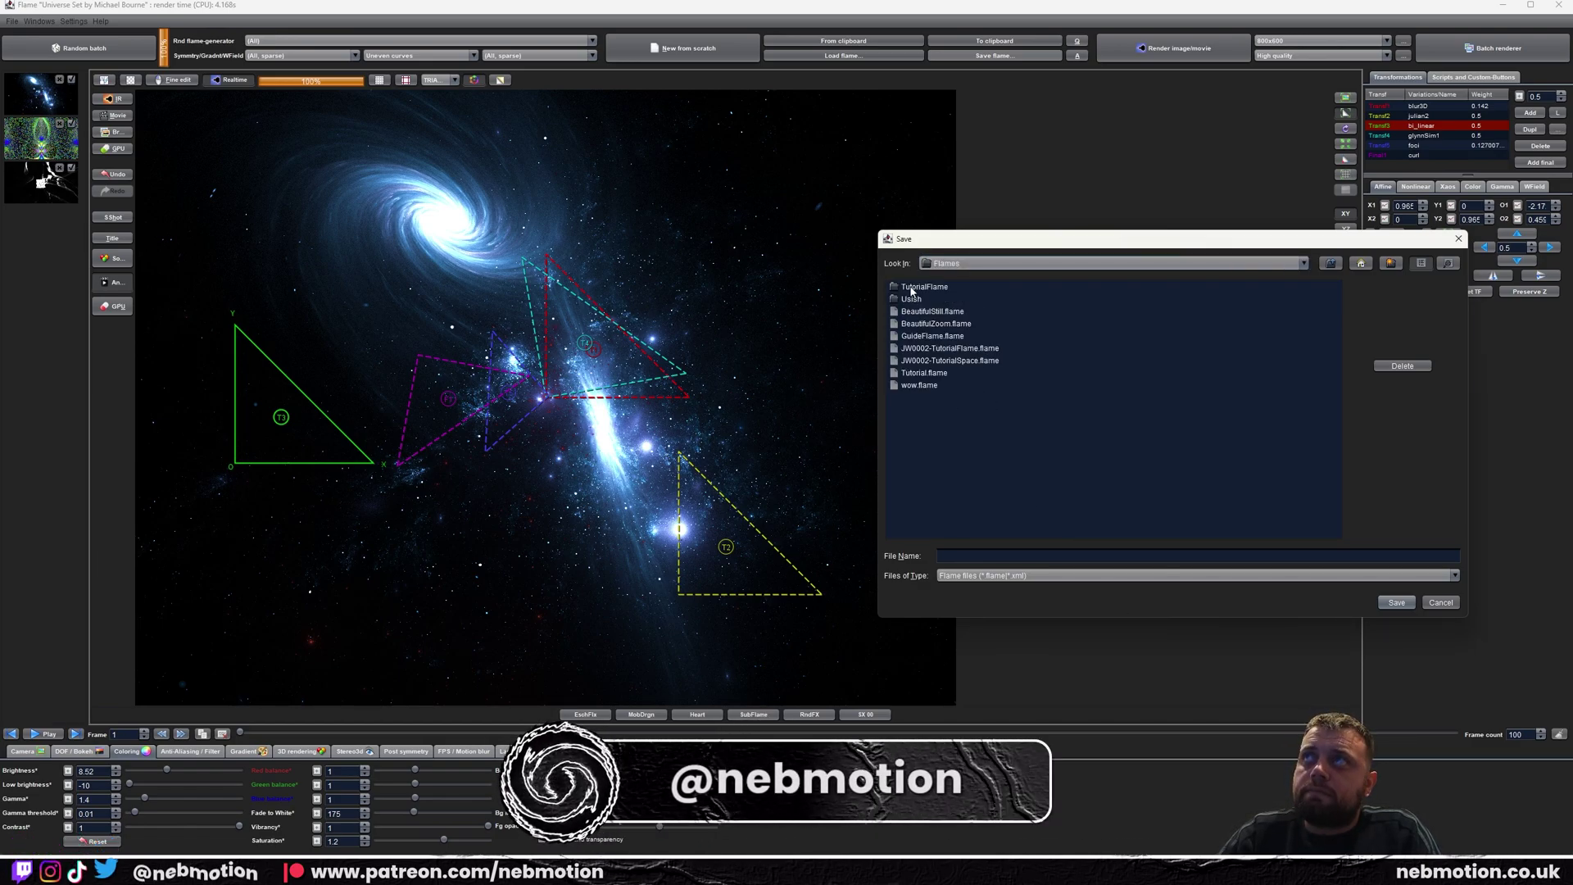
Save the flame as JW0003-GalaxyScene
{"action": "left_click", "coordinate": [951, 556]}
{"action": "type", "text": "JW0003"}
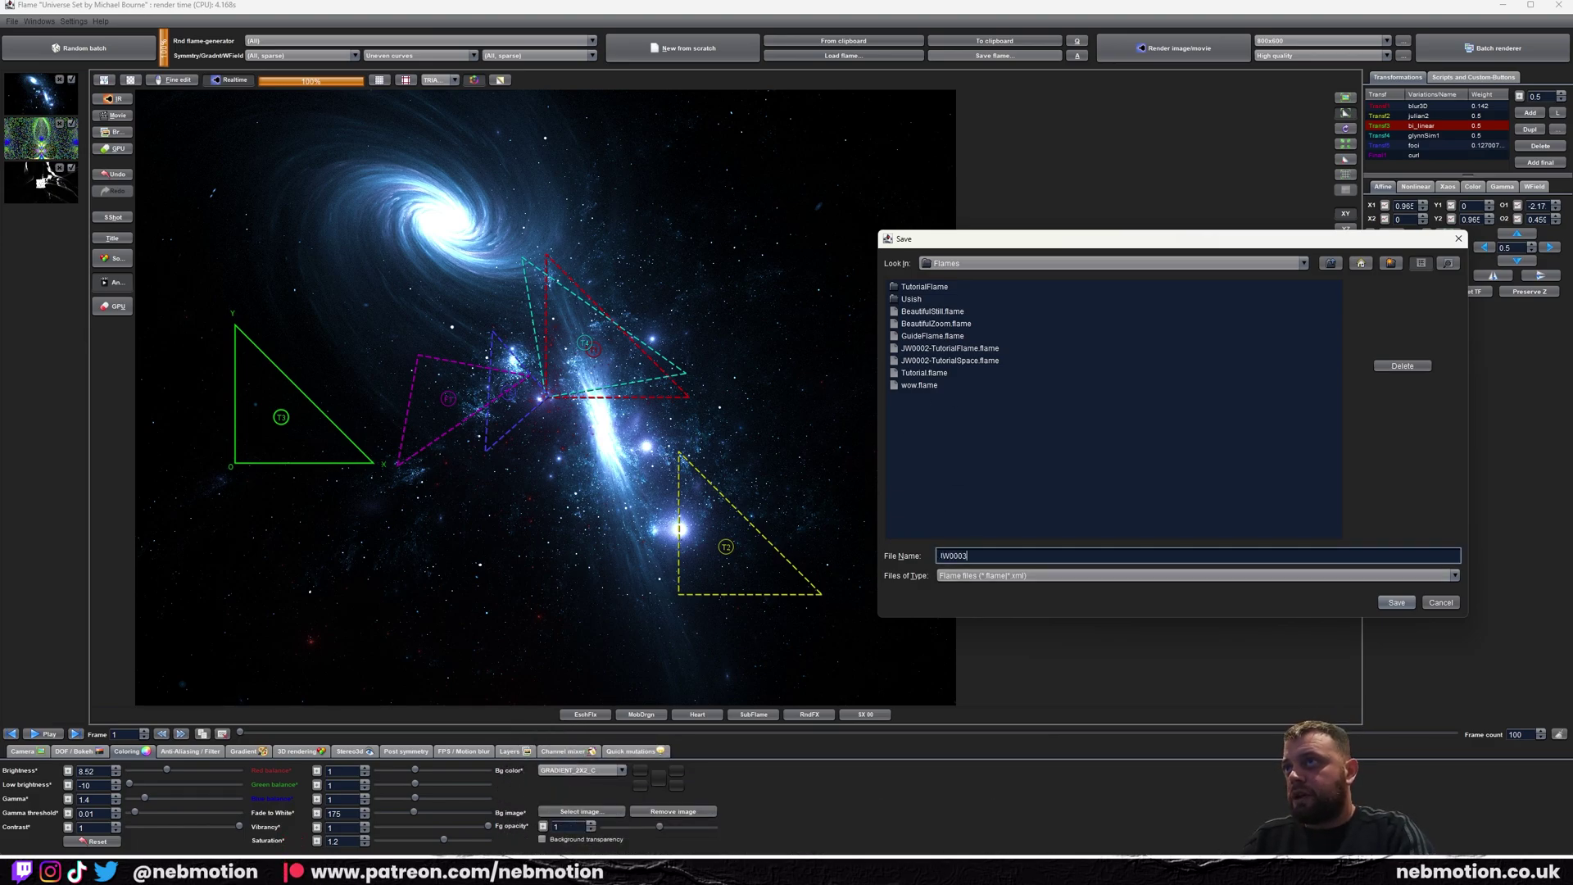
{"action": "type", "text": "-Gala"}
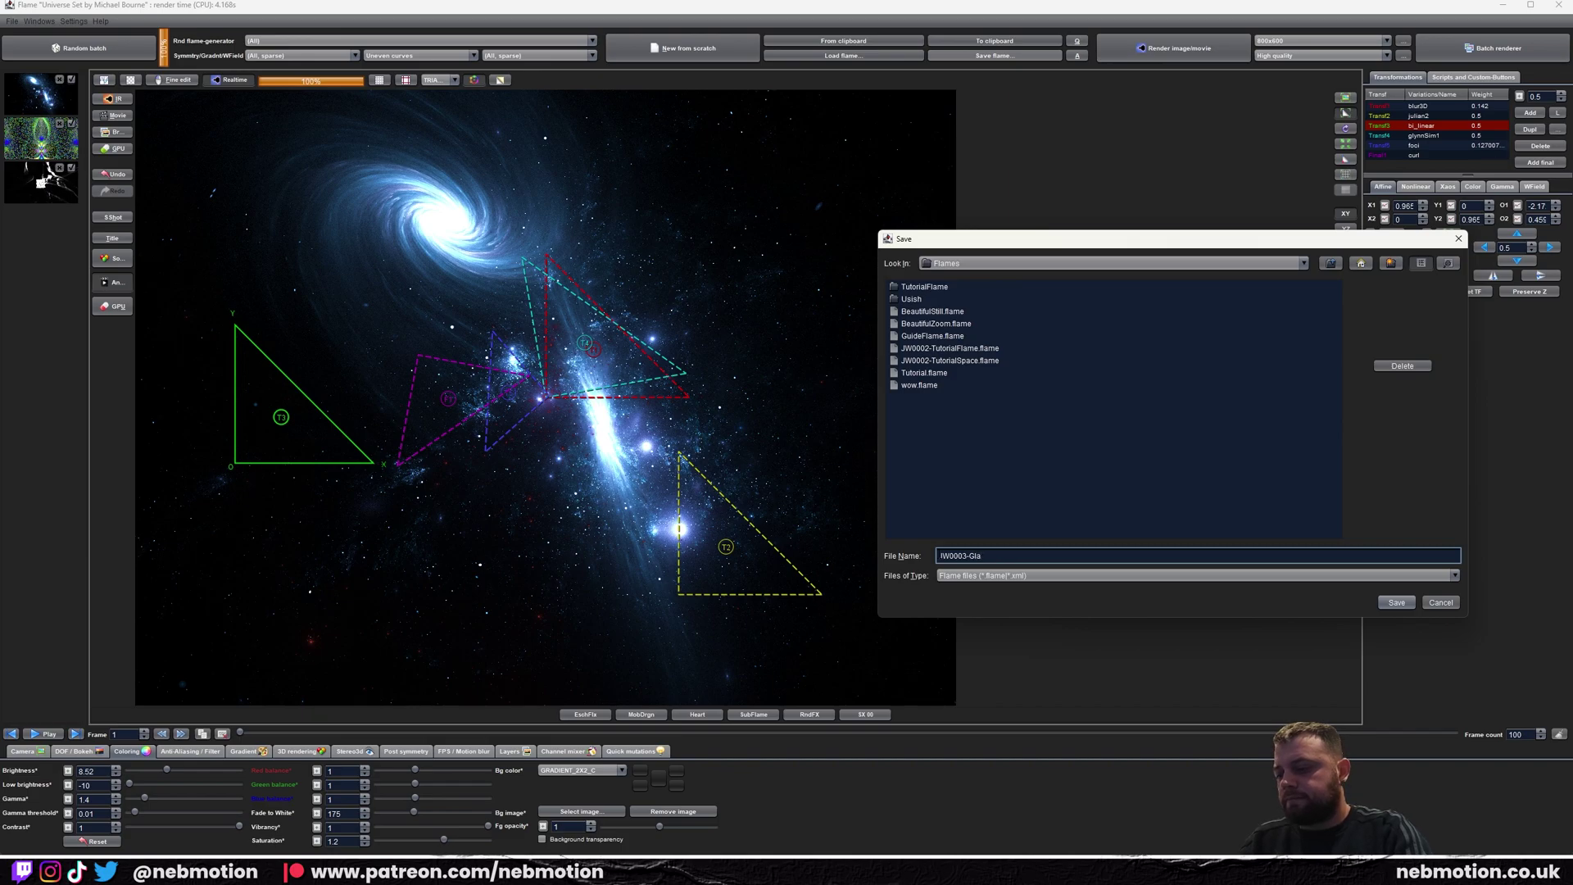
{"action": "type", "text": "xyScene"}
{"action": "key", "text": "Return"}
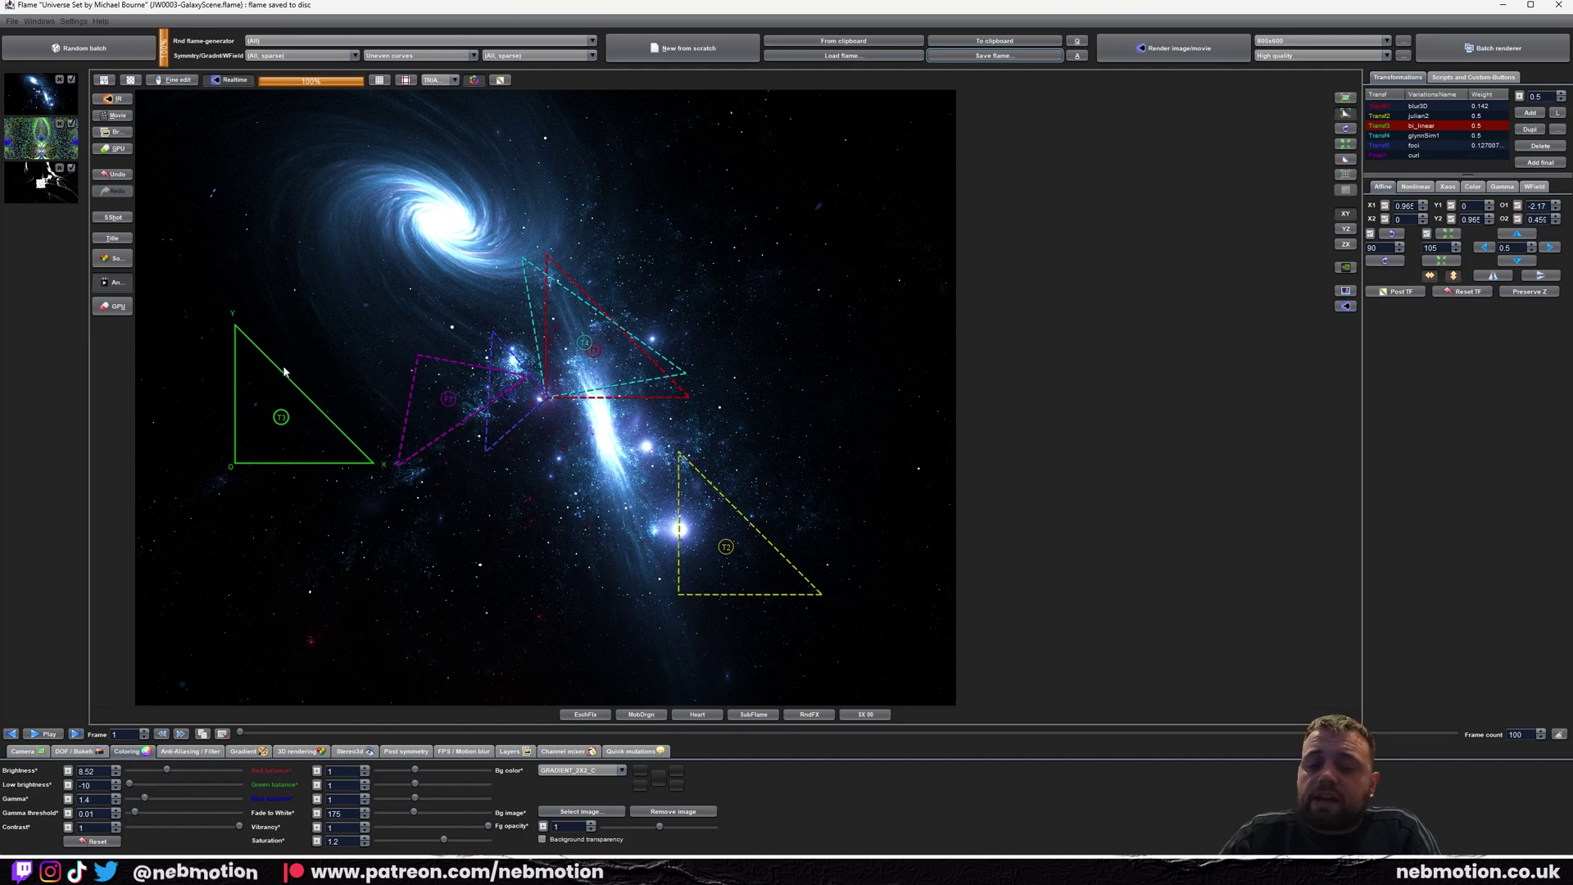
Try a GPU preview render, dismiss the multiple-layers error, and show the scripts list
{"action": "left_click", "coordinate": [115, 307]}
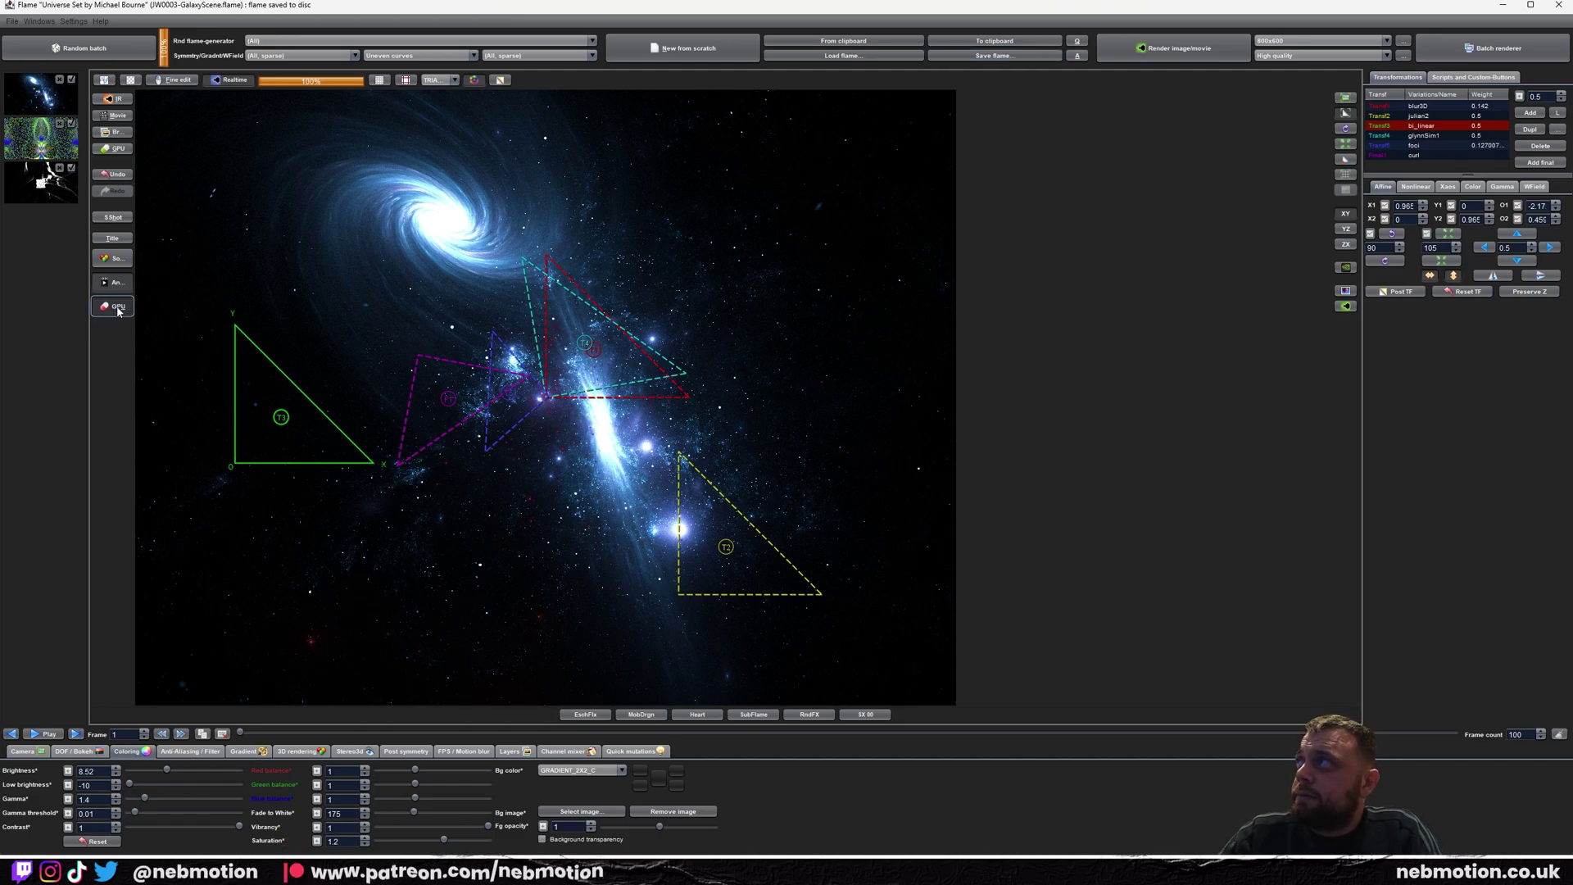
{"action": "left_click", "coordinate": [1347, 308]}
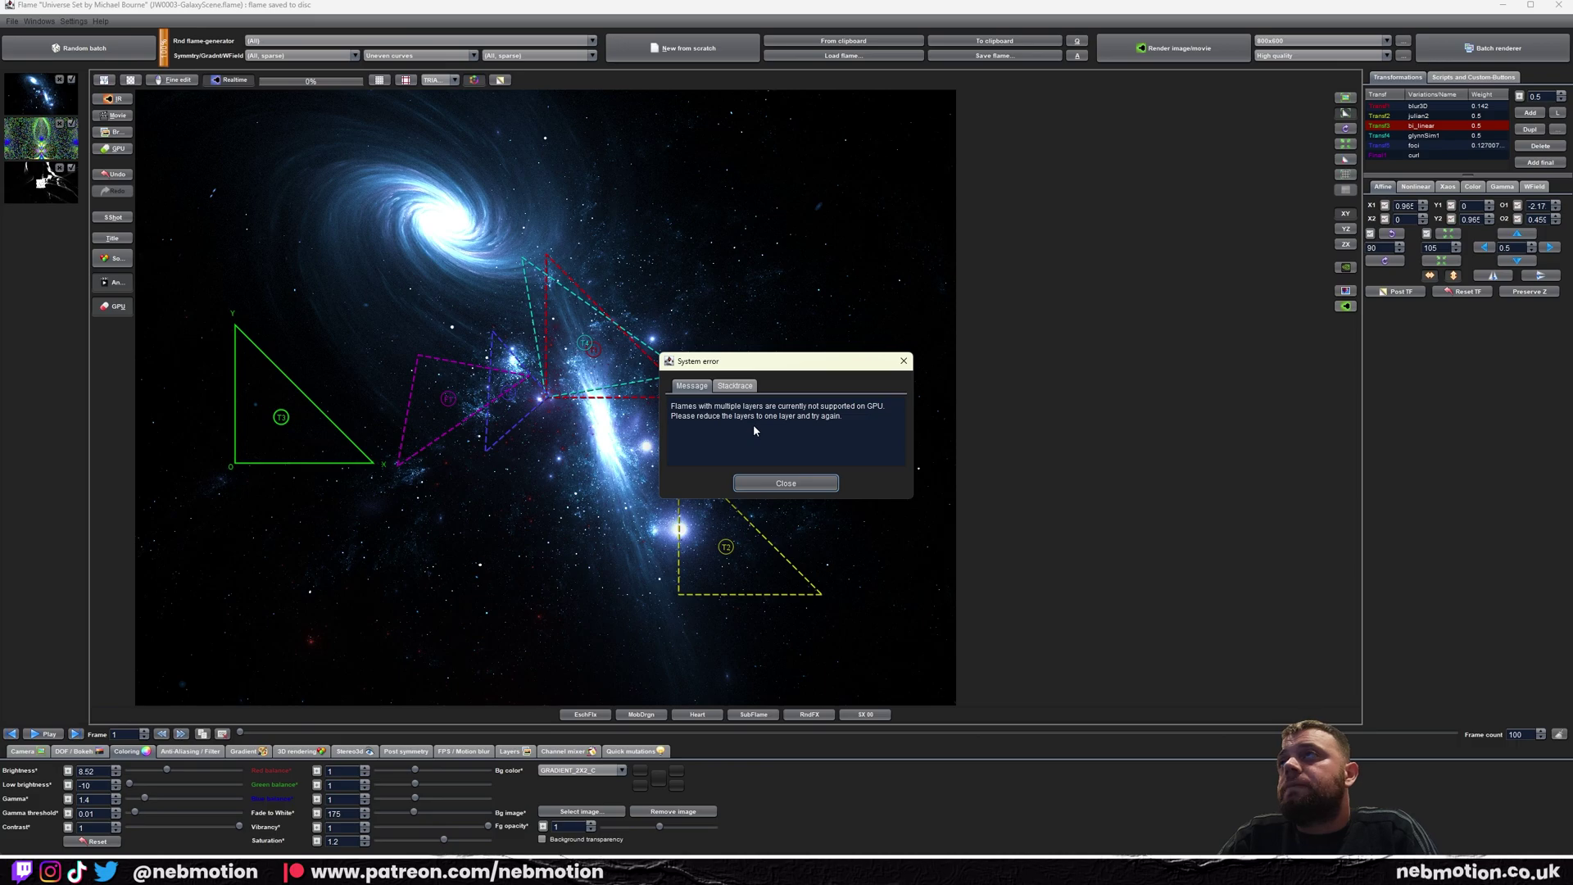
{"action": "left_click", "coordinate": [750, 485]}
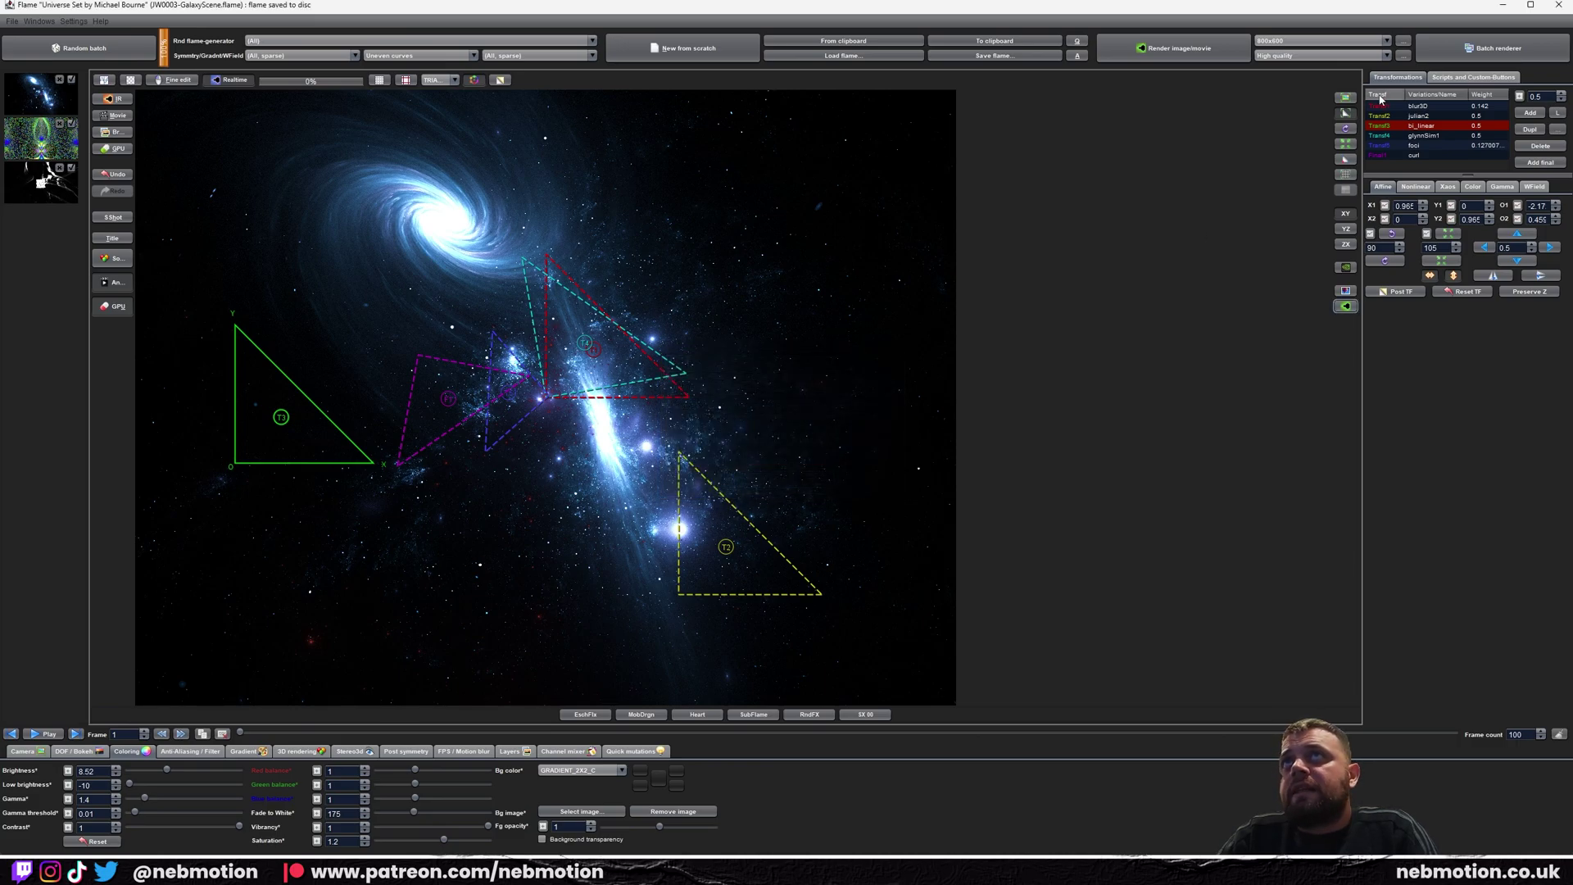
{"action": "left_click", "coordinate": [1439, 76]}
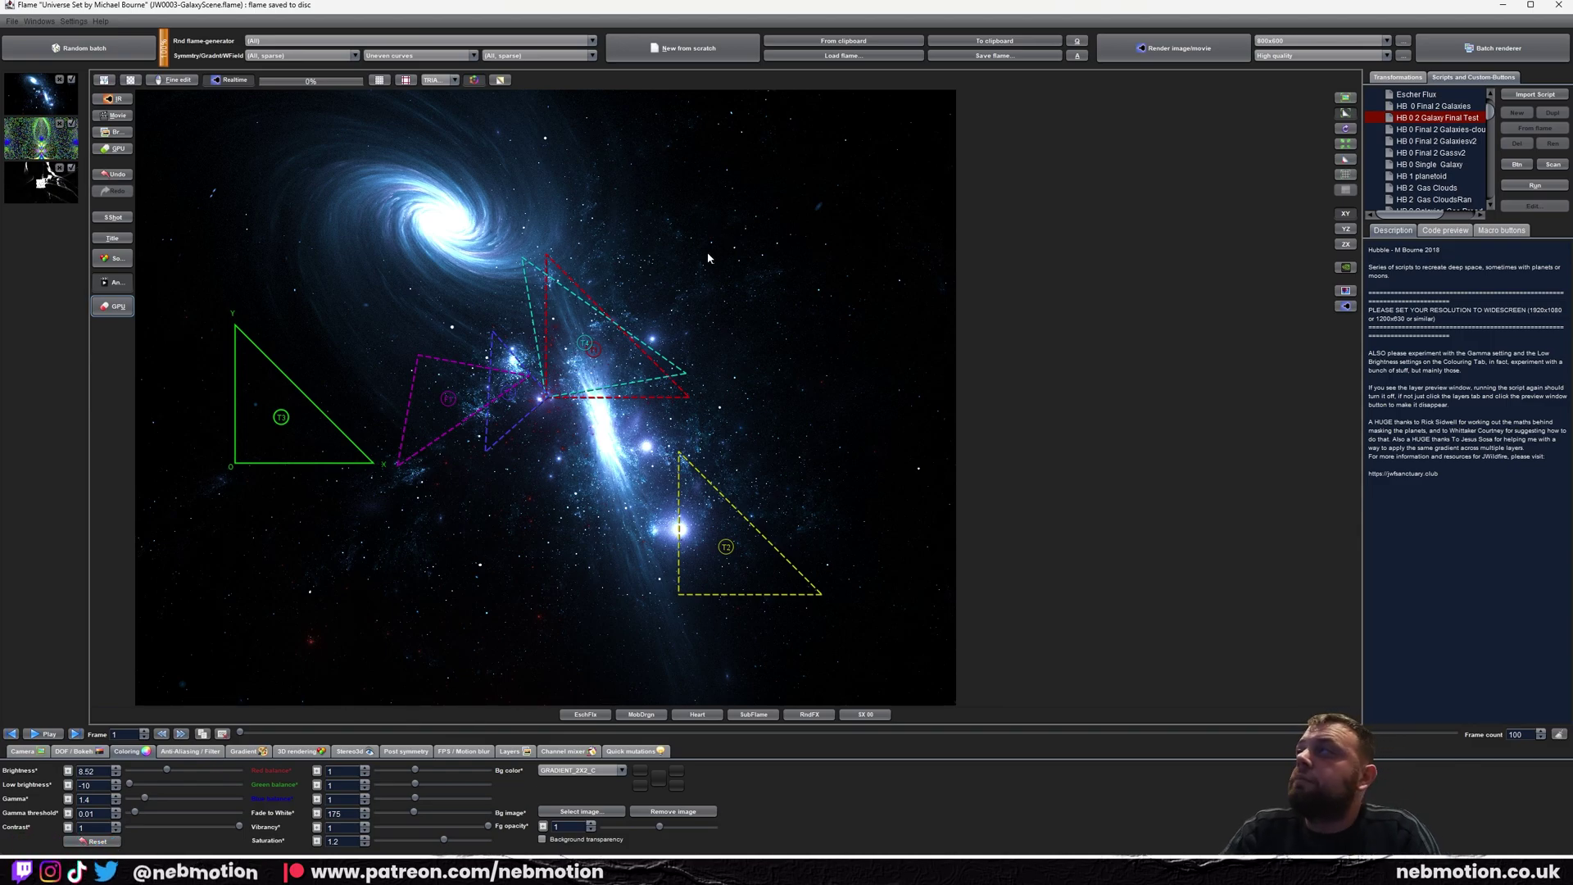
Open the batch renderer and queue JW0003-GalaxyScene.flame from JWILDFIRE > Flames as an animation
{"action": "left_click", "coordinate": [37, 21]}
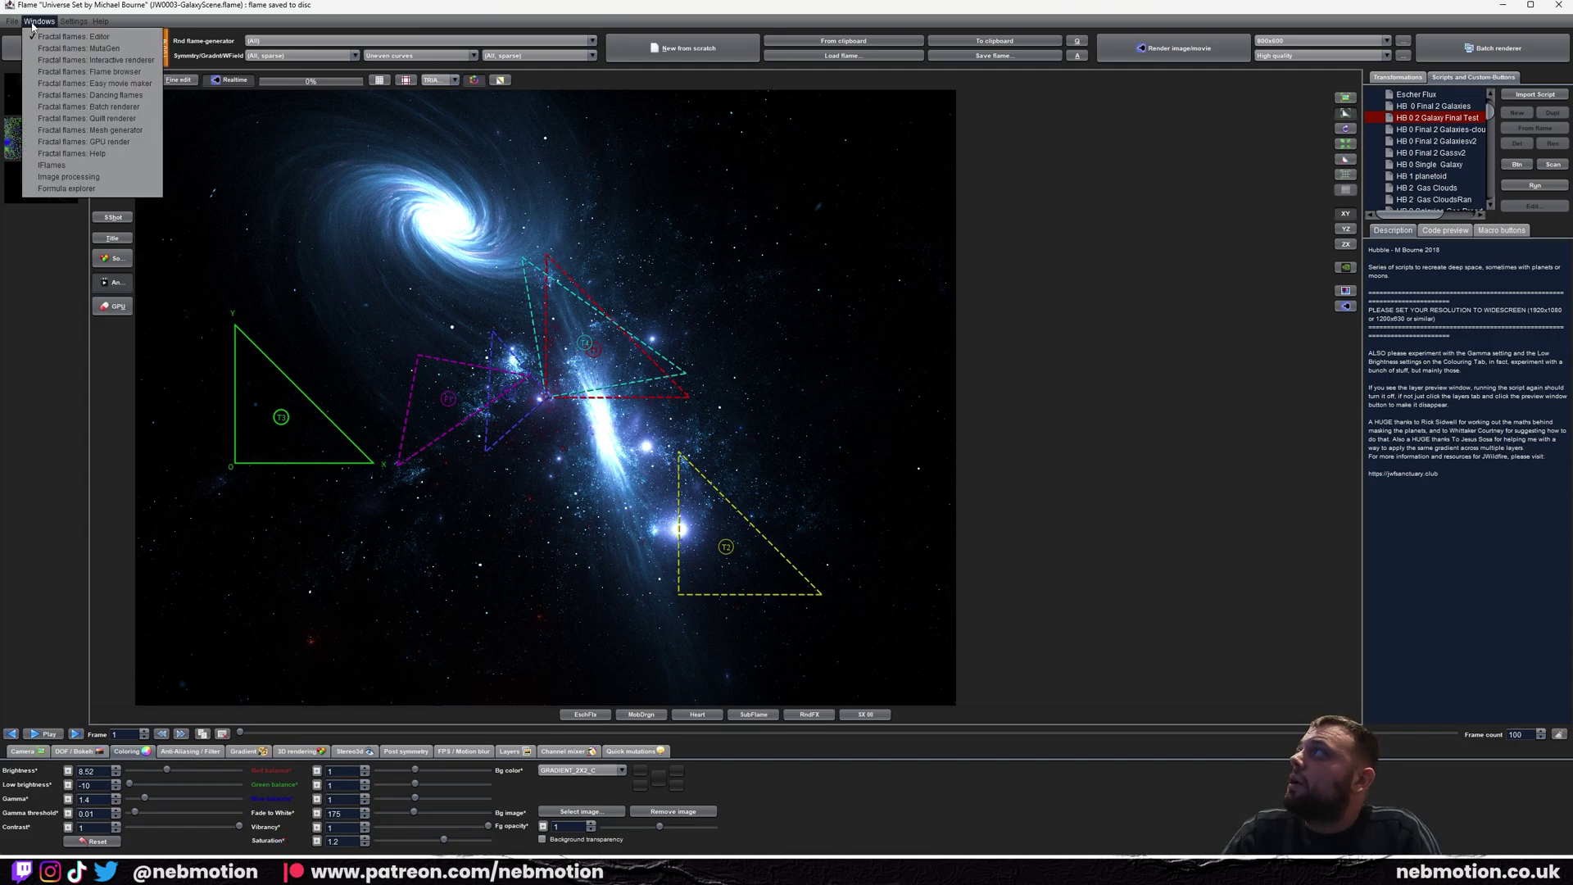
{"action": "left_click", "coordinate": [98, 106]}
{"action": "left_click", "coordinate": [549, 239]}
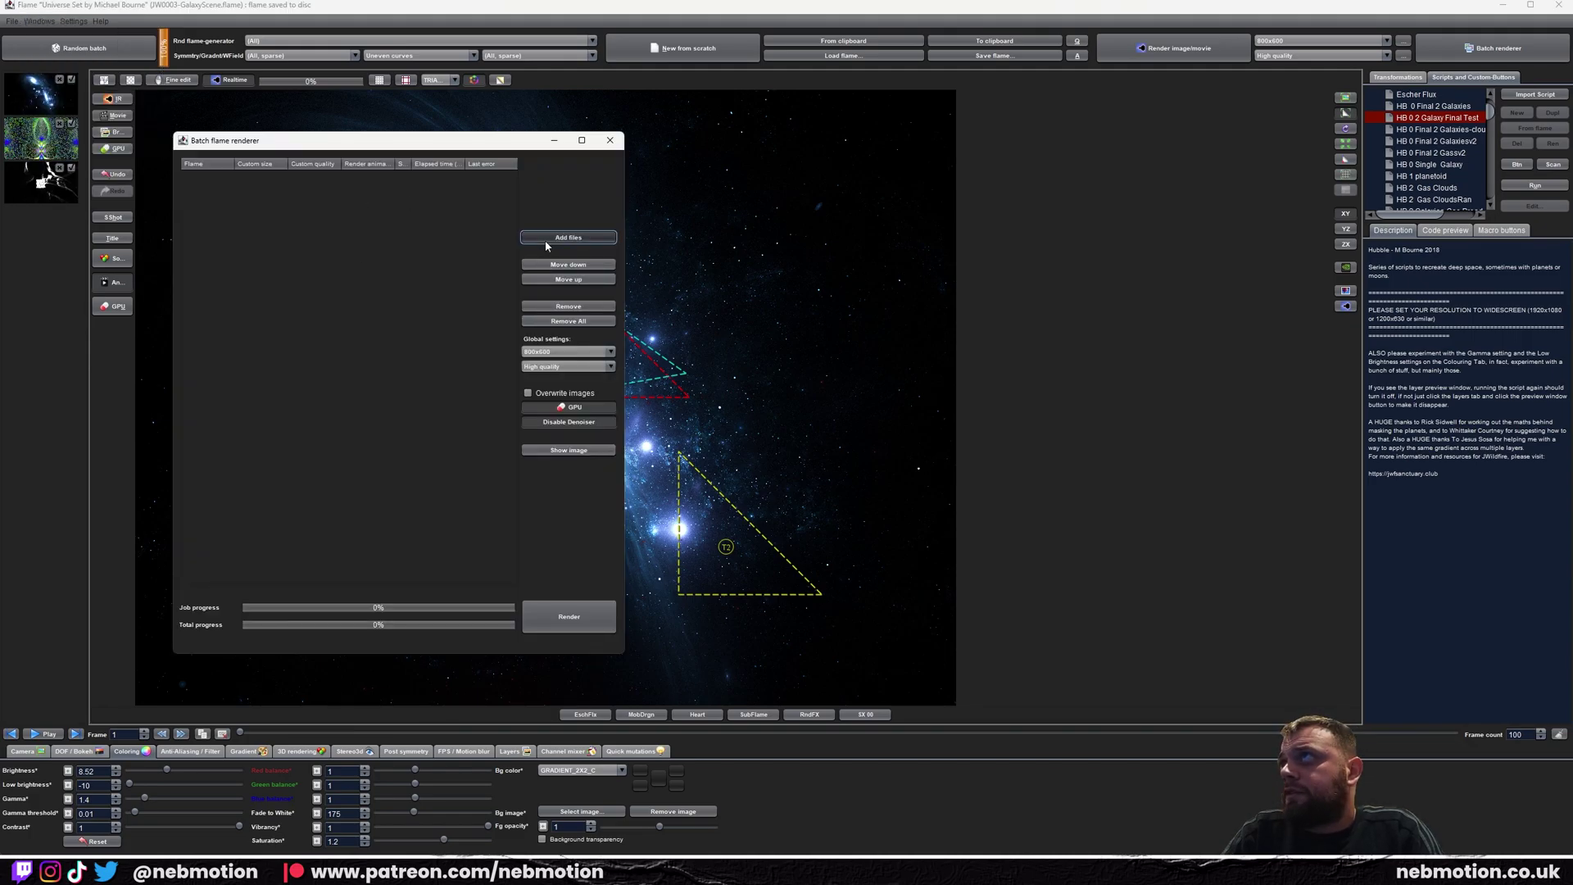
{"action": "double_click", "coordinate": [534, 353]}
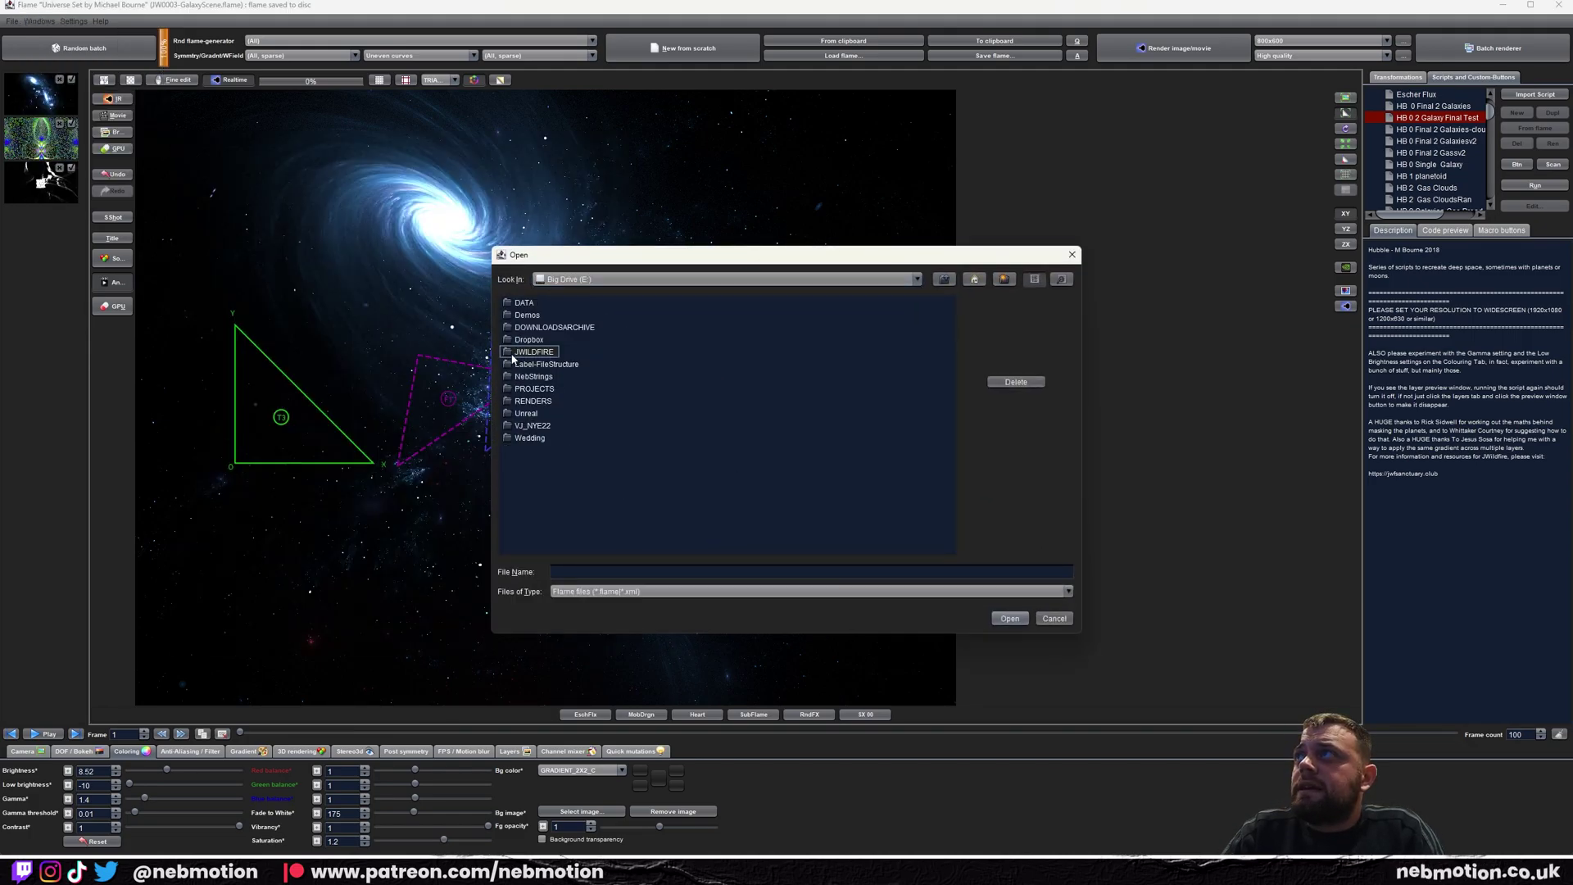
{"action": "double_click", "coordinate": [524, 303]}
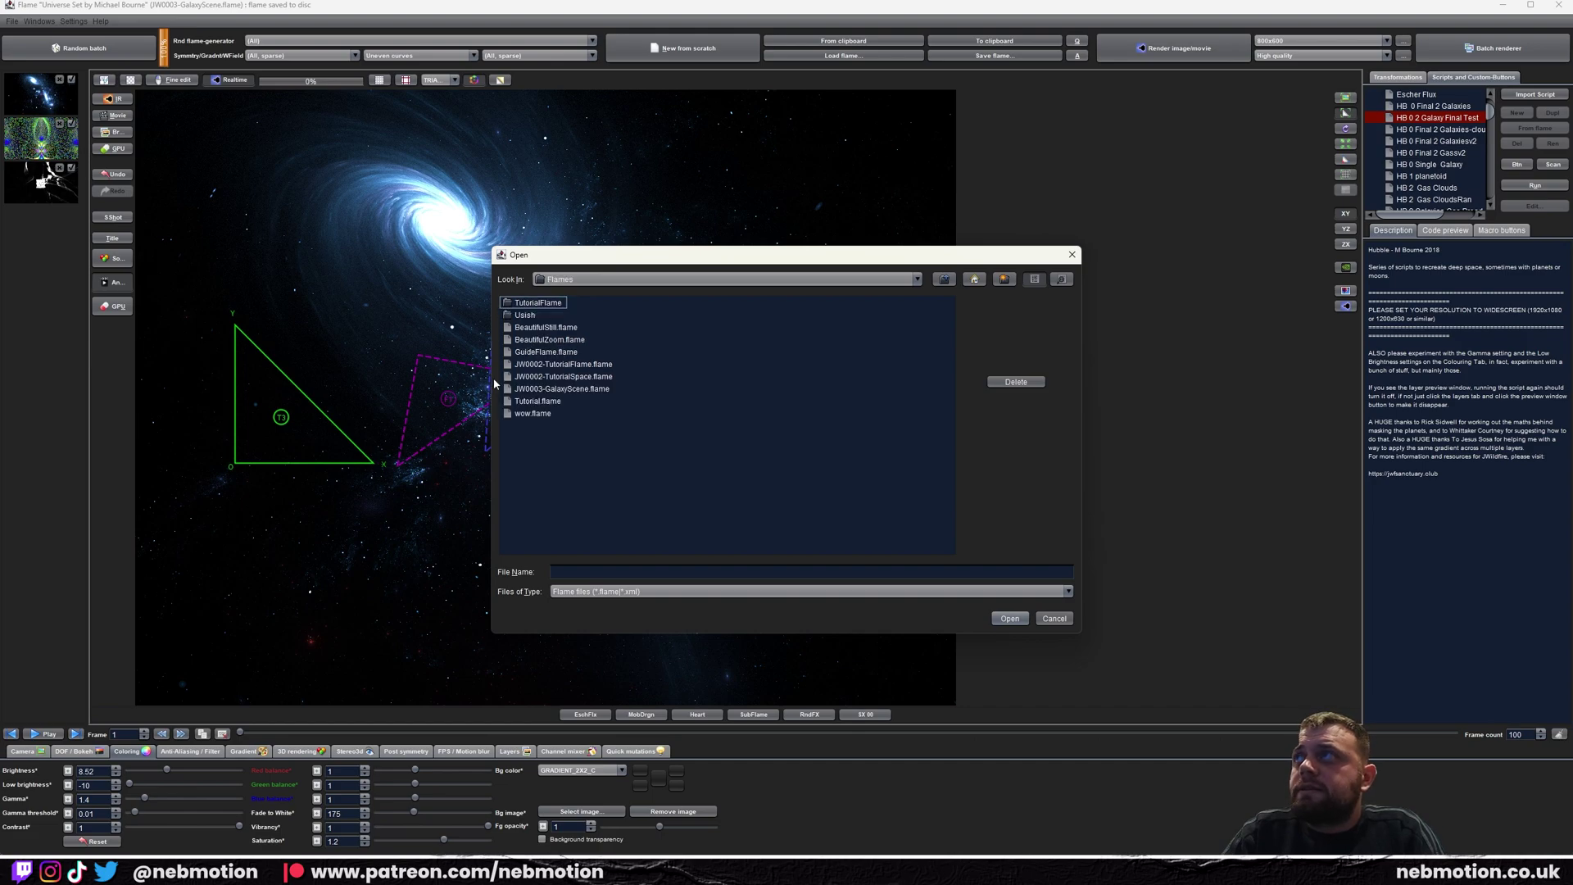
{"action": "left_click", "coordinate": [542, 391]}
{"action": "left_click", "coordinate": [1009, 619]}
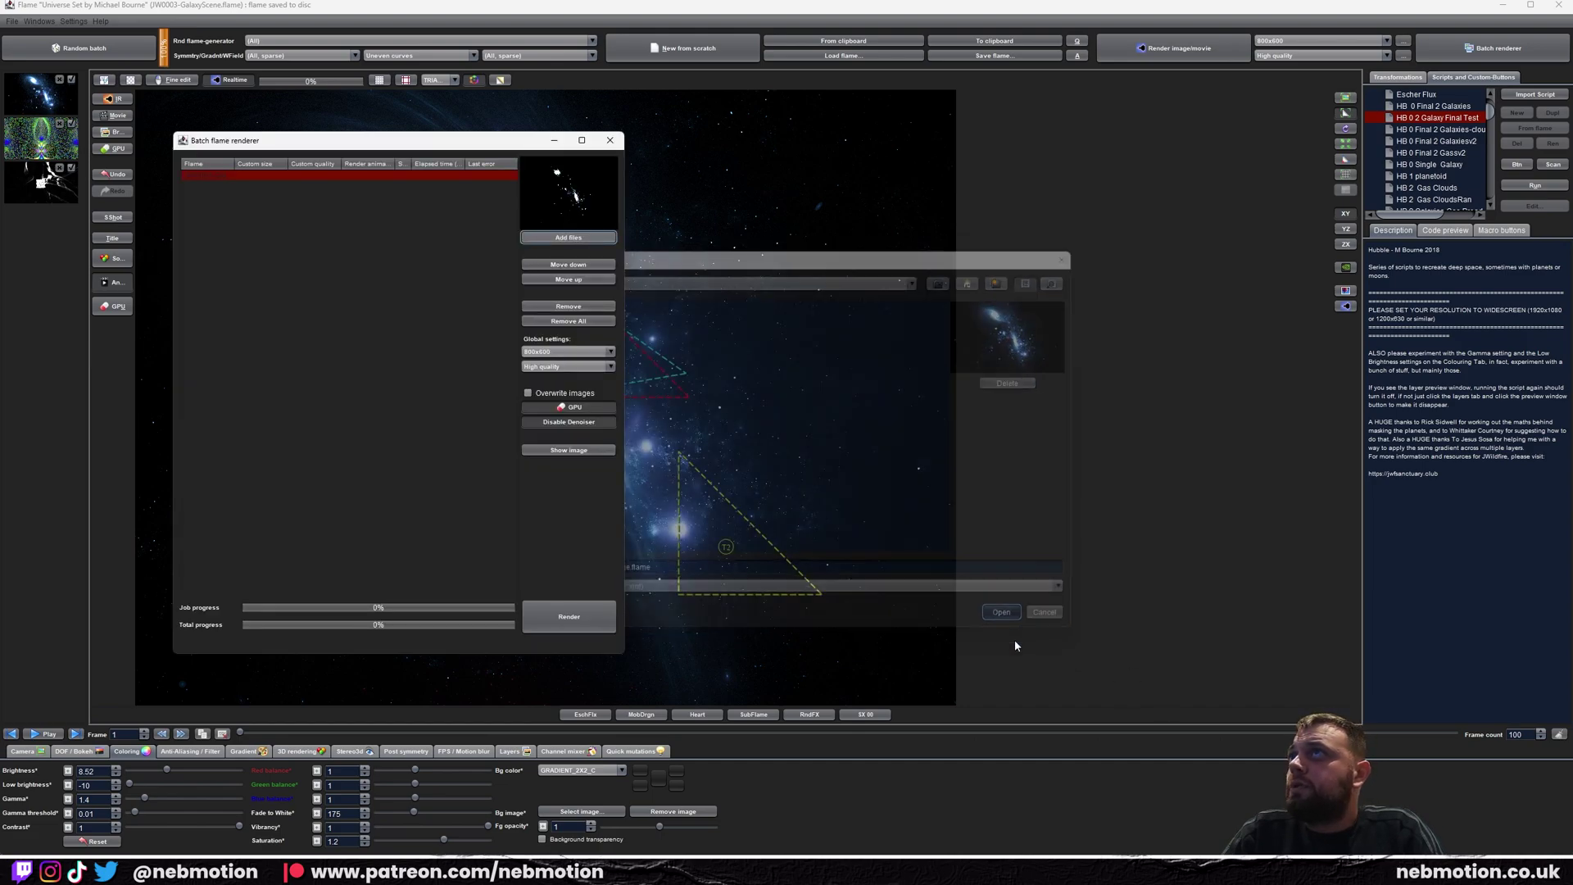
{"action": "left_click", "coordinate": [367, 175]}
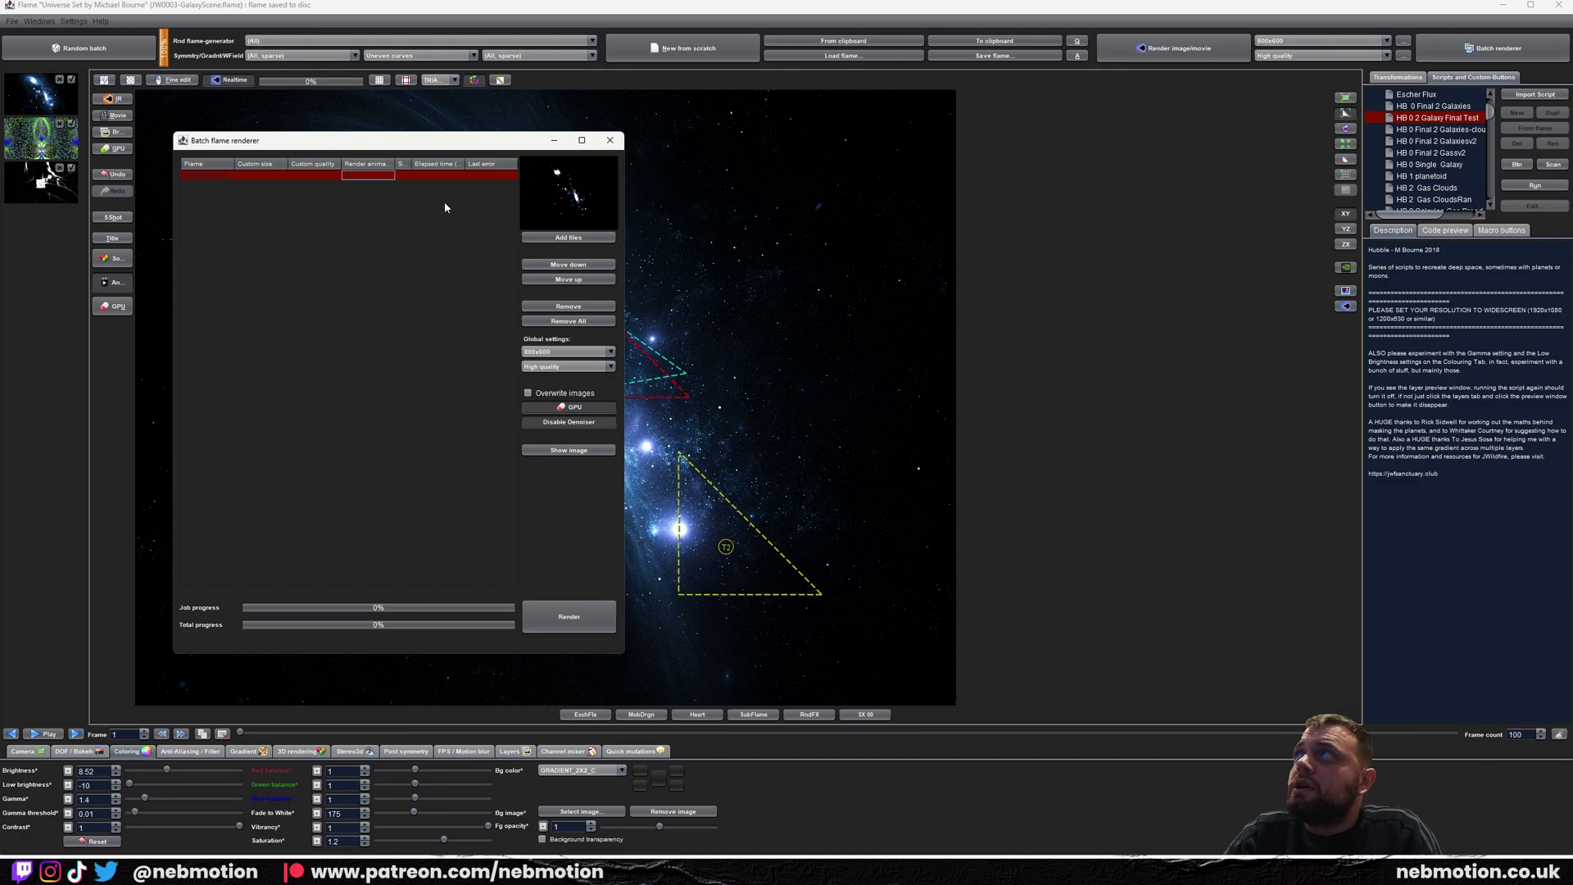
Set the batch output resolution to 2560x1440, disable the denoiser, and move the window right
{"action": "left_click", "coordinate": [534, 353]}
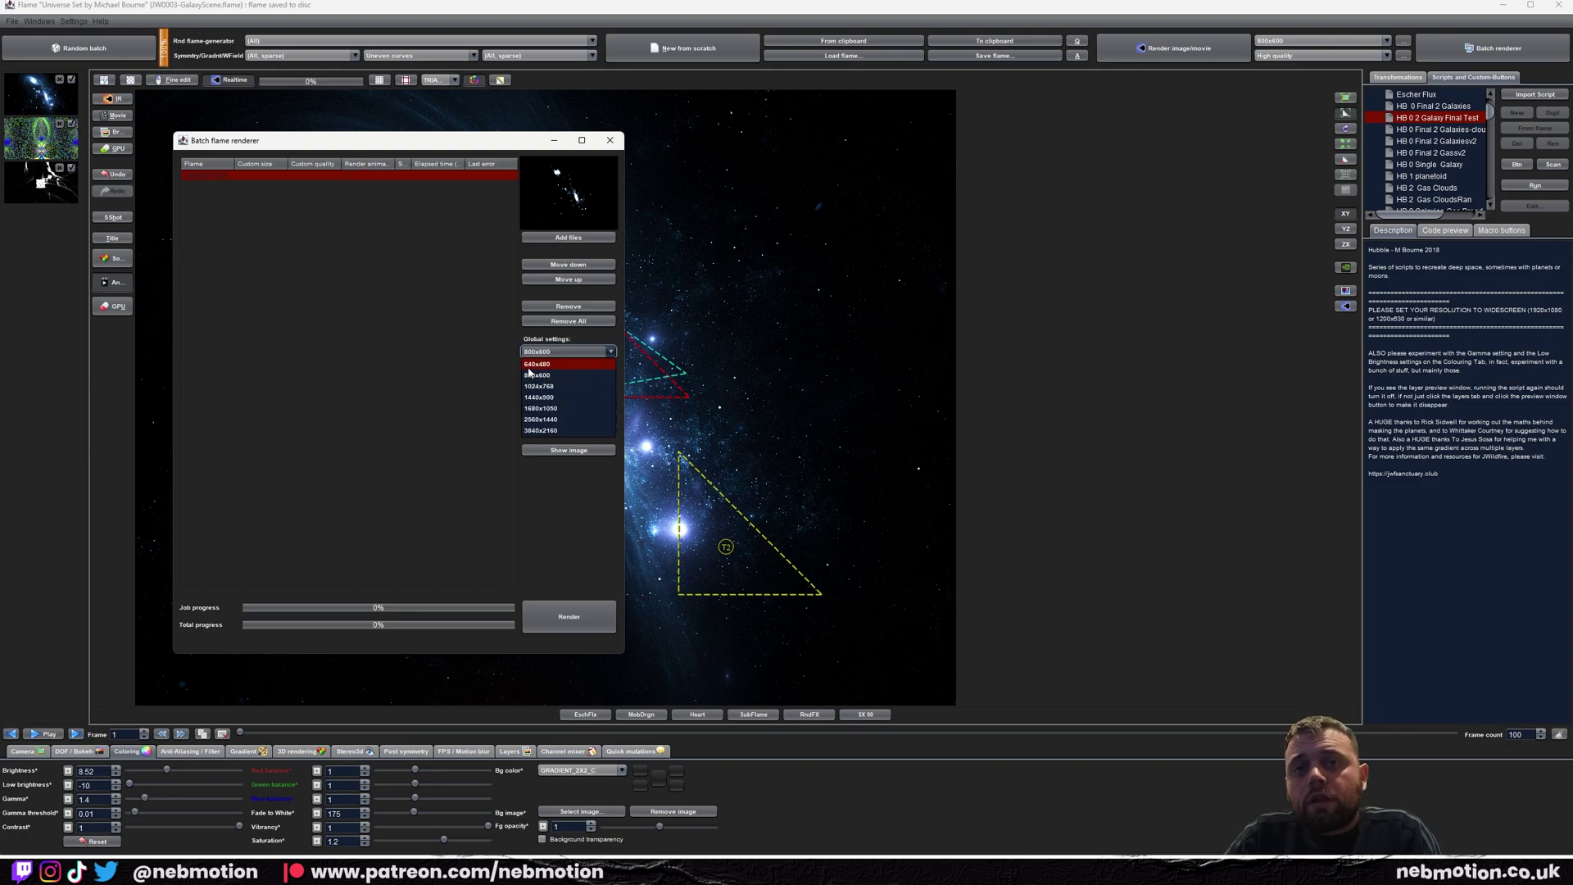
{"action": "left_click", "coordinate": [556, 422]}
{"action": "left_click", "coordinate": [569, 351]}
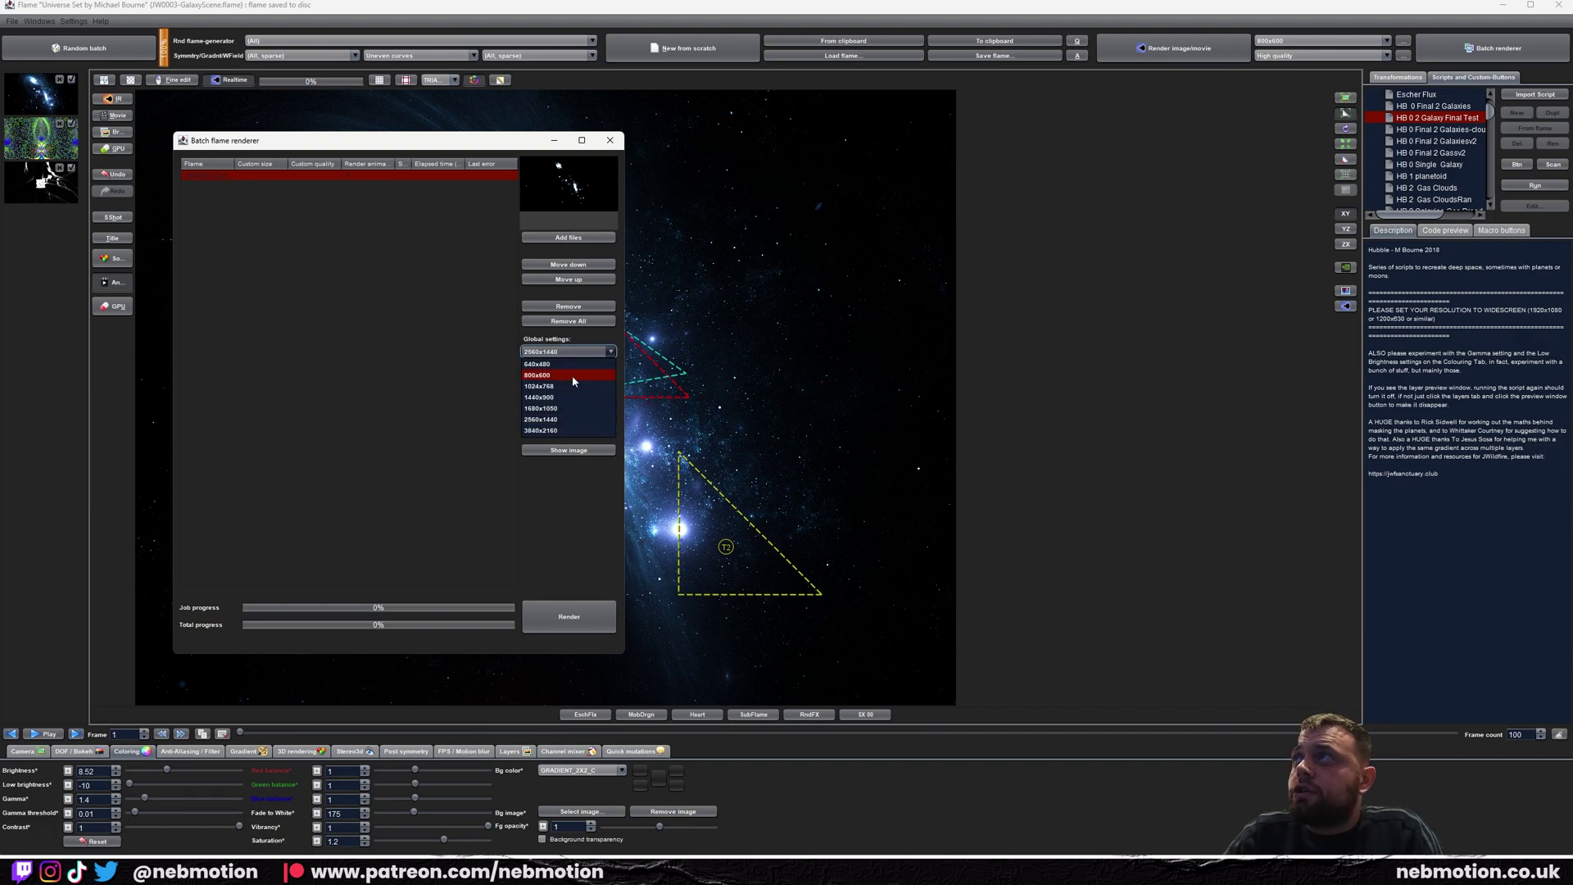
{"action": "left_click", "coordinate": [562, 420]}
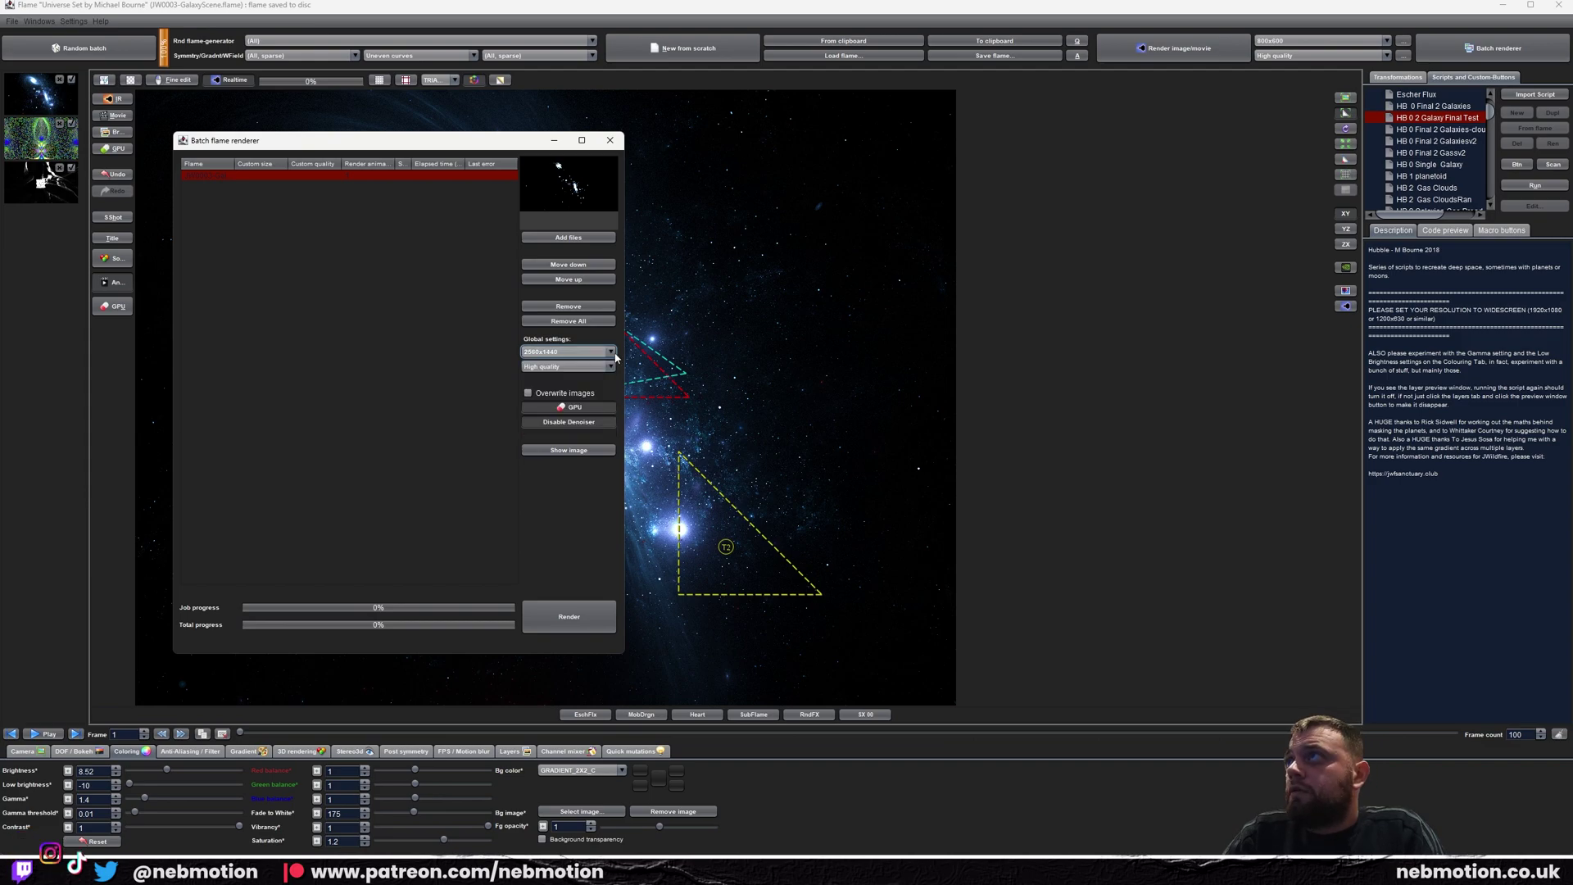
{"action": "left_click", "coordinate": [547, 425]}
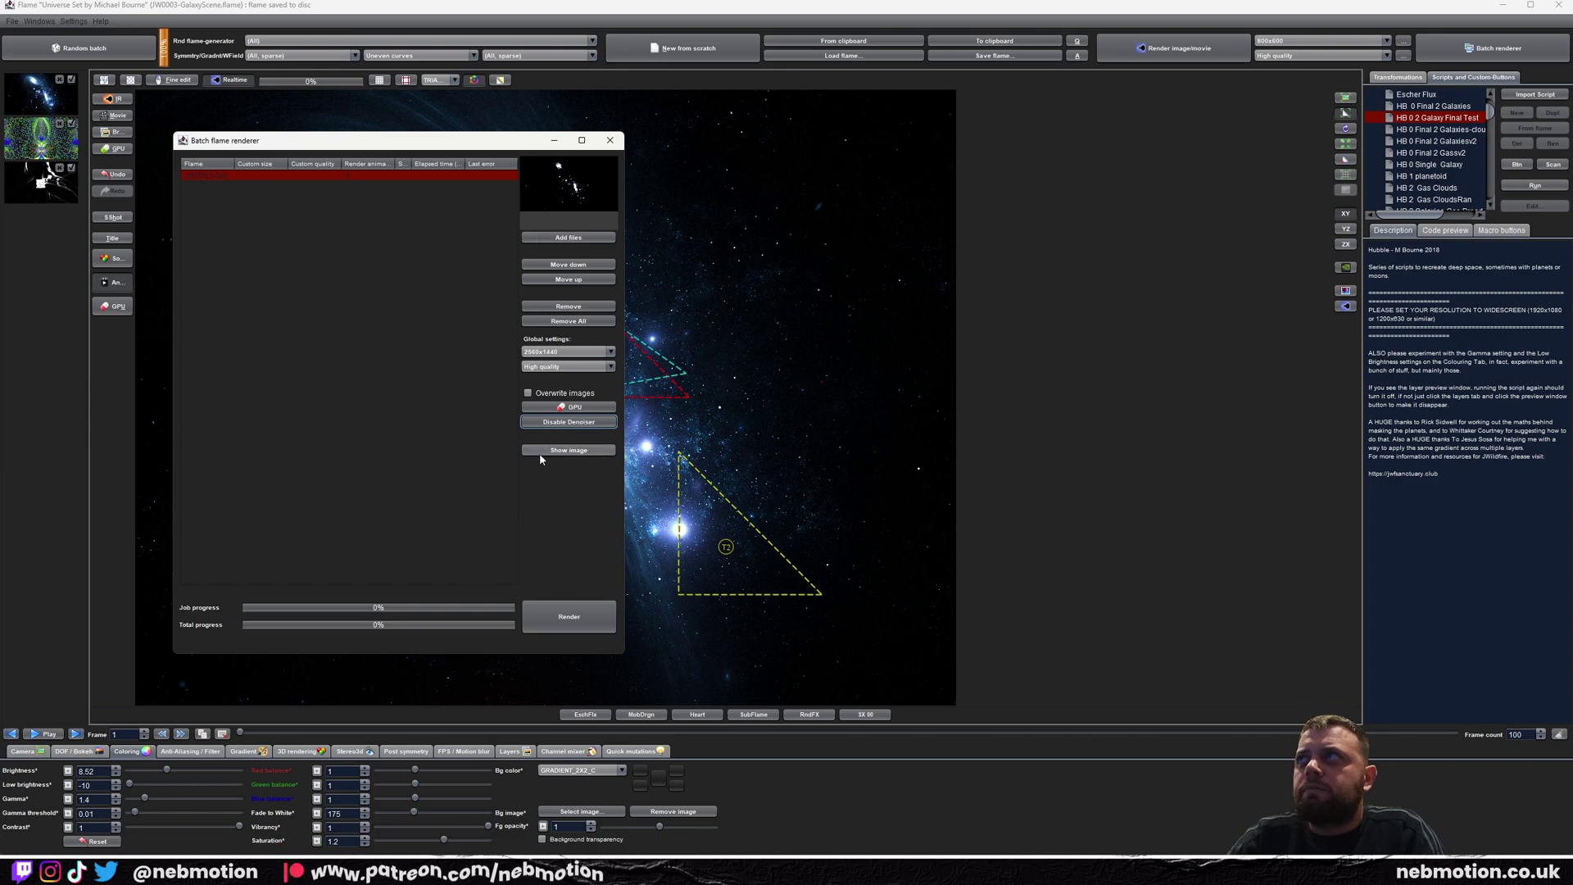
{"action": "left_click_drag", "start_coordinate": [508, 140], "coordinate": [630, 140]}
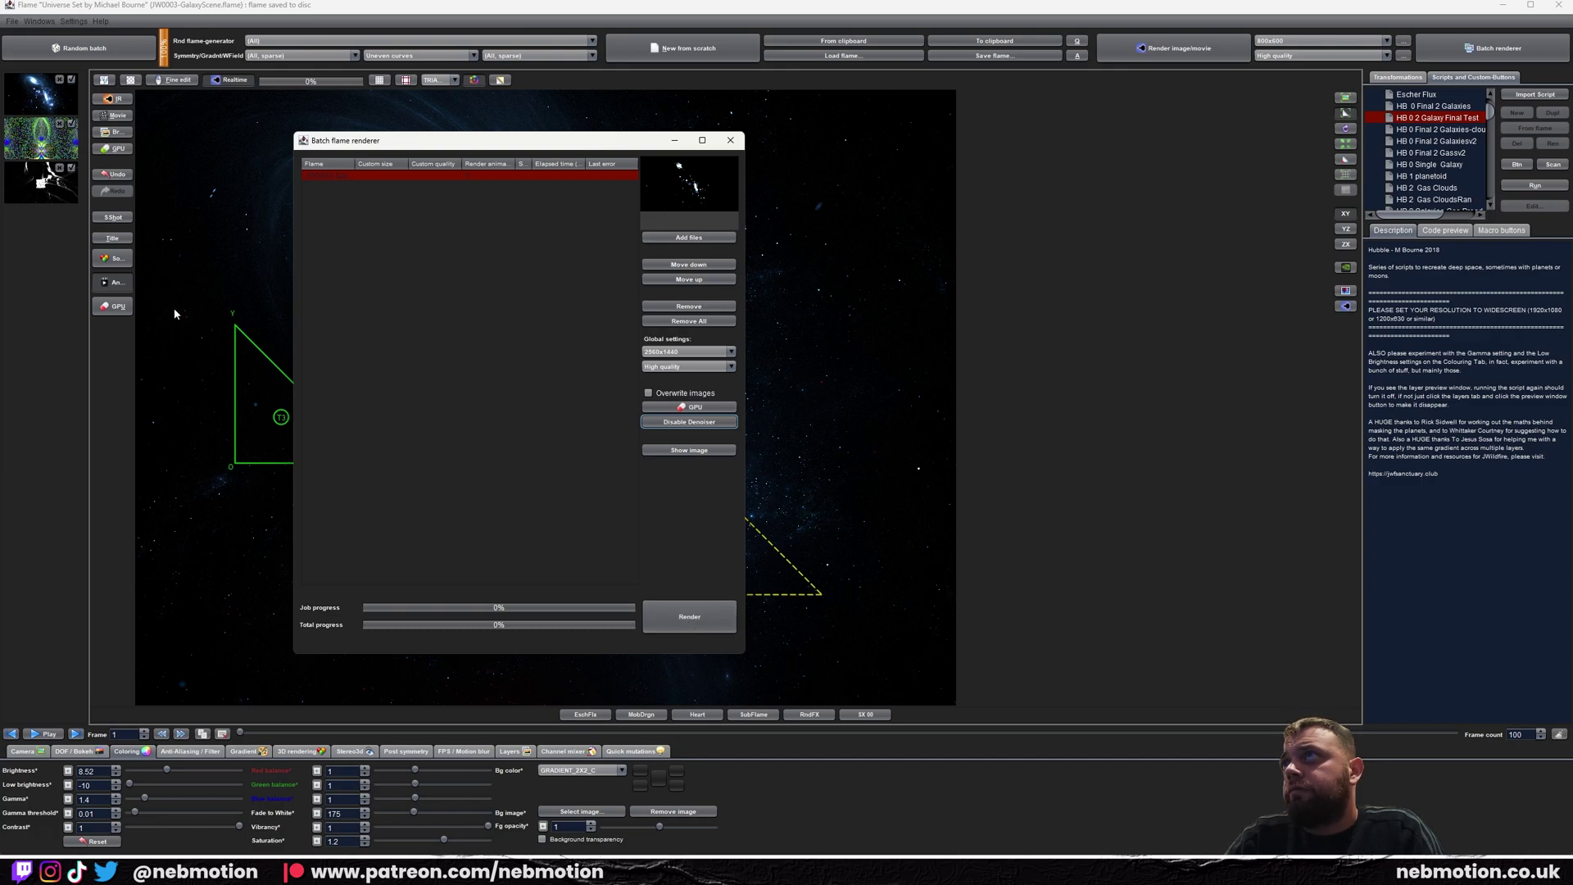
Start the batch render of JW0003-GalaxyScene and show the Flames folder on Big Drive (E:)
{"action": "left_click", "coordinate": [703, 630]}
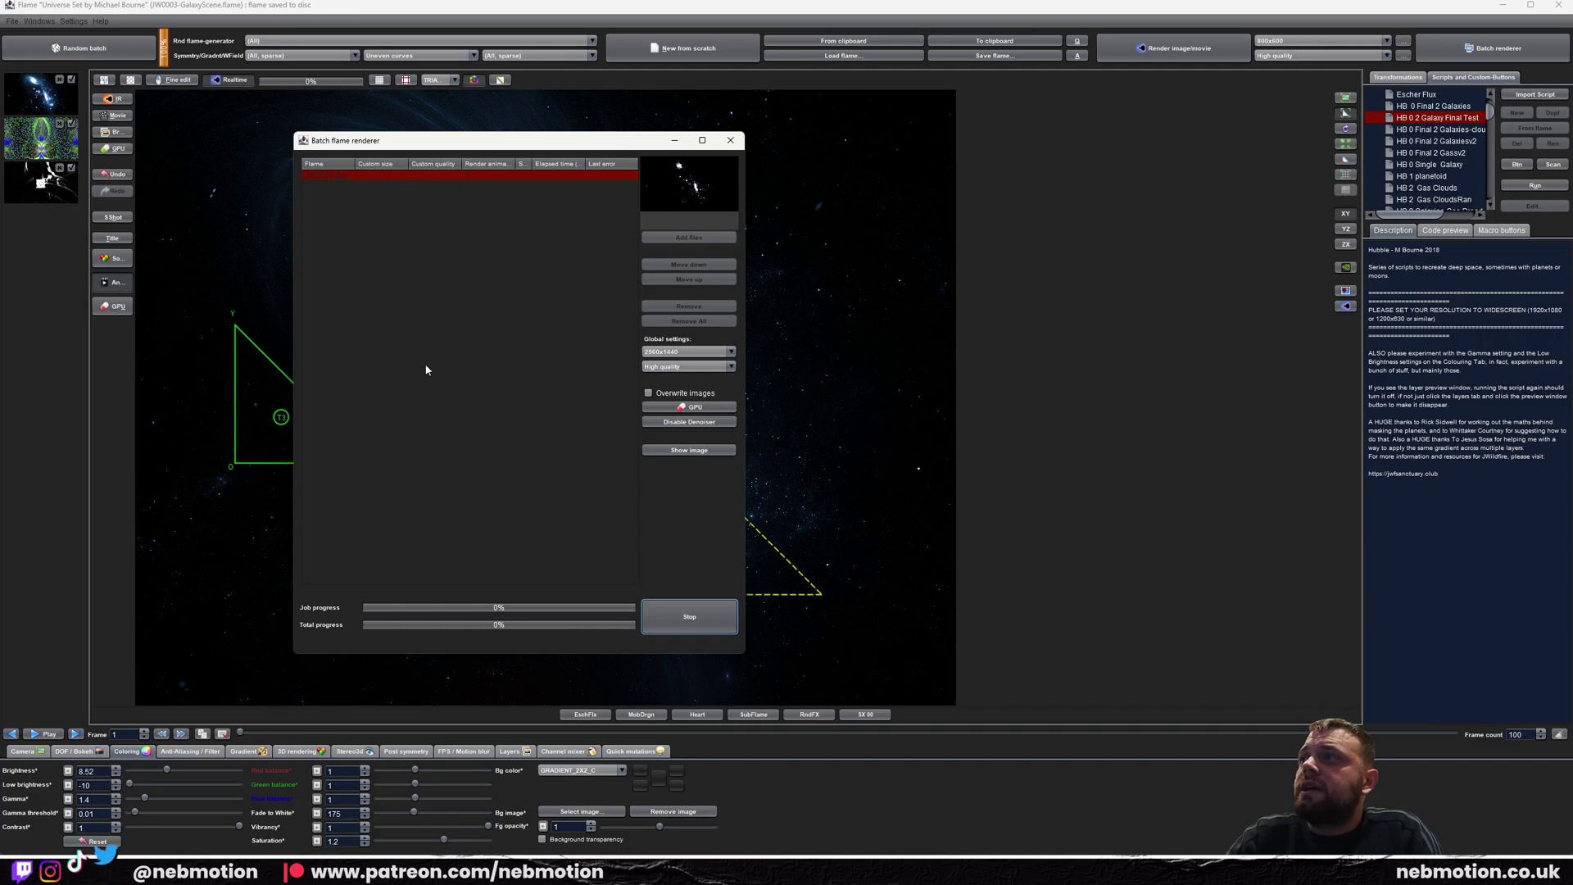
{"action": "left_click", "coordinate": [642, 838]}
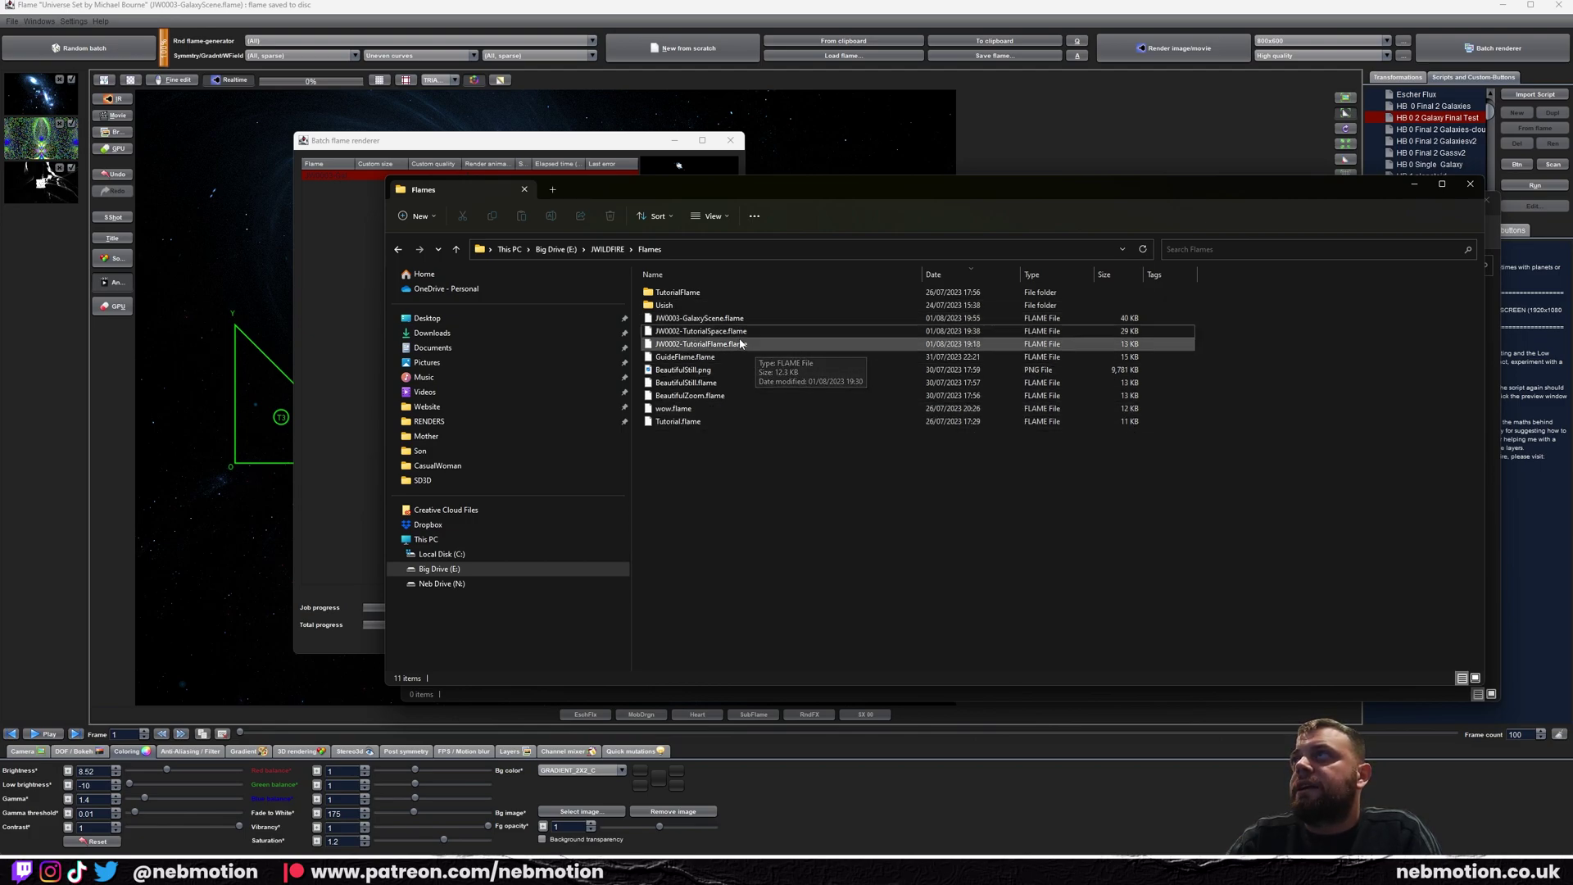
Widen the Name column in the Flames folder while checking batch render progress
{"action": "left_click", "coordinate": [342, 483]}
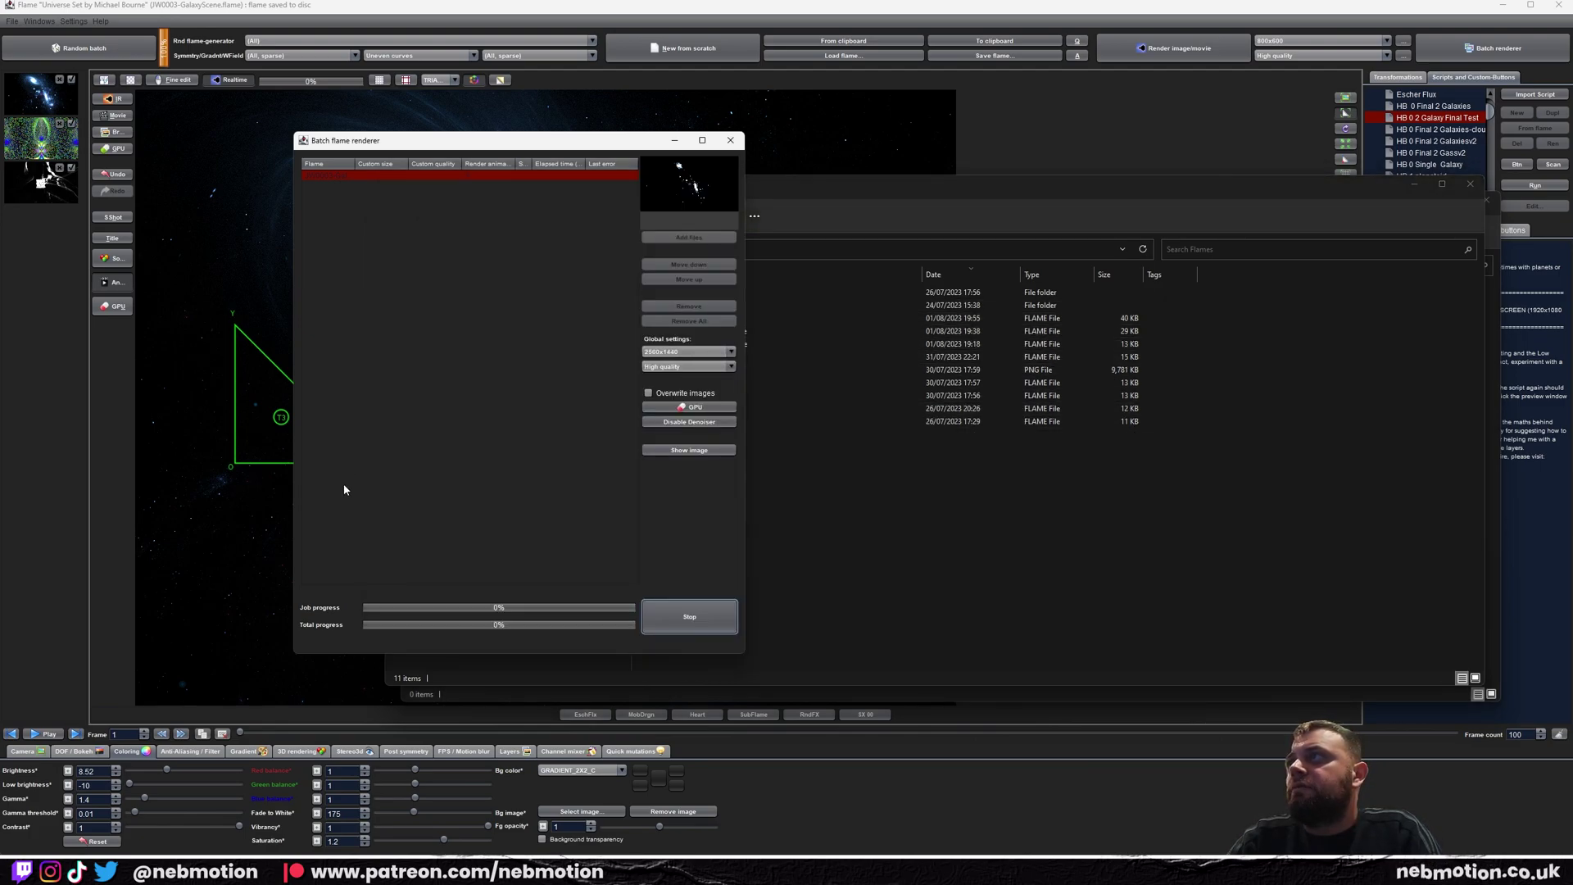
{"action": "left_click", "coordinate": [980, 534]}
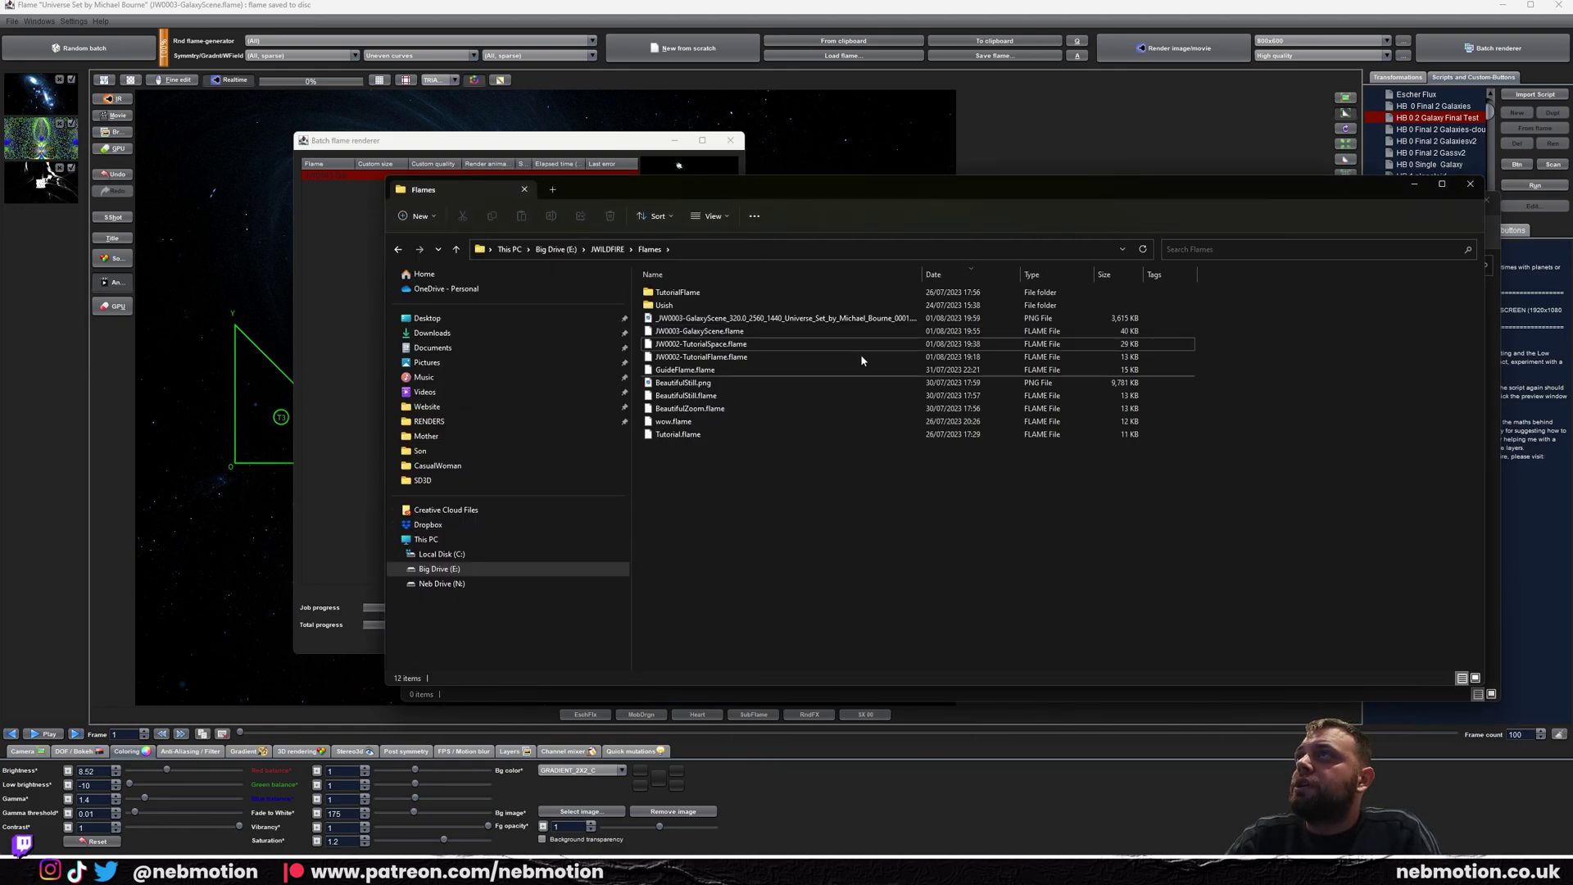
{"action": "double_click", "coordinate": [921, 275]}
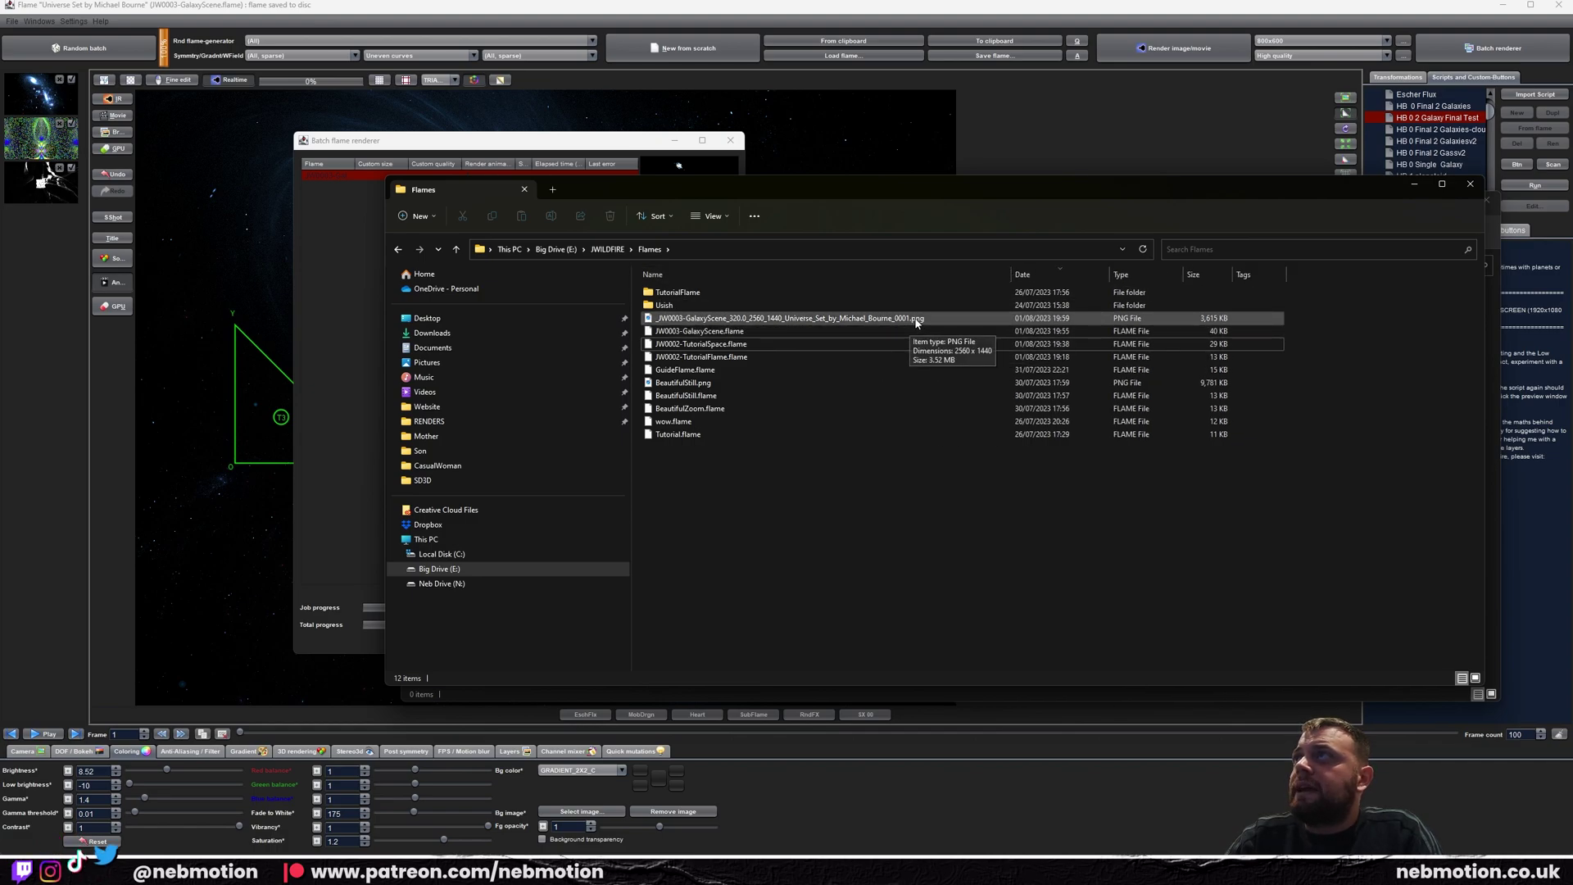
{"action": "left_click", "coordinate": [559, 213]}
{"action": "left_click", "coordinate": [647, 616]}
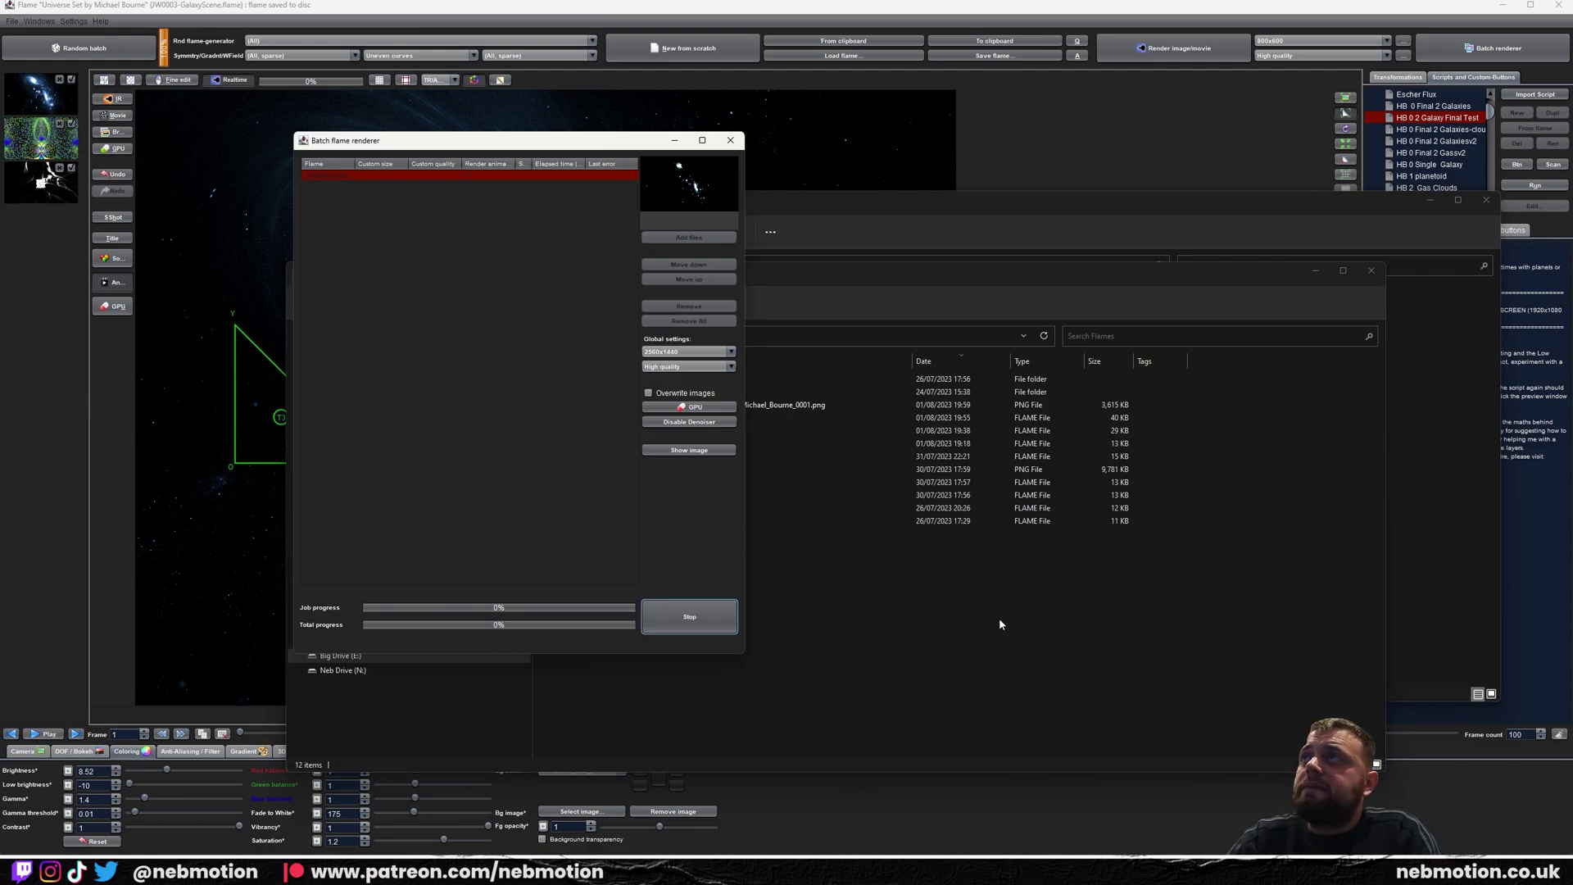
Inspect the rendered 2560x1440 PNG frames 0001 and 0002, then return to JWildfire's editor
{"action": "left_click", "coordinate": [753, 405]}
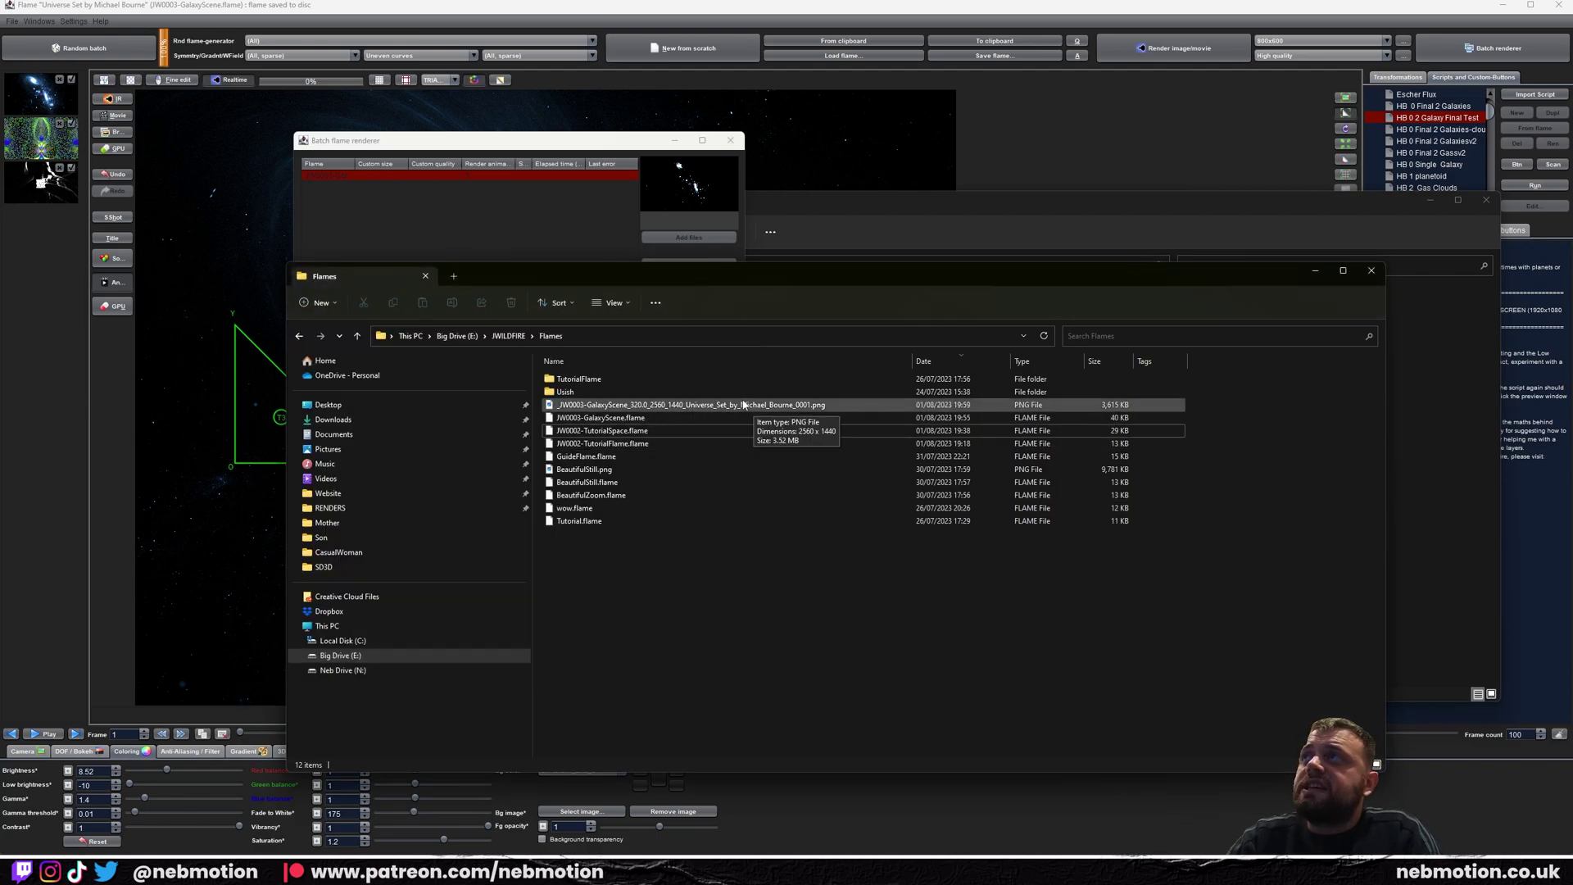
{"action": "left_click", "coordinate": [507, 226]}
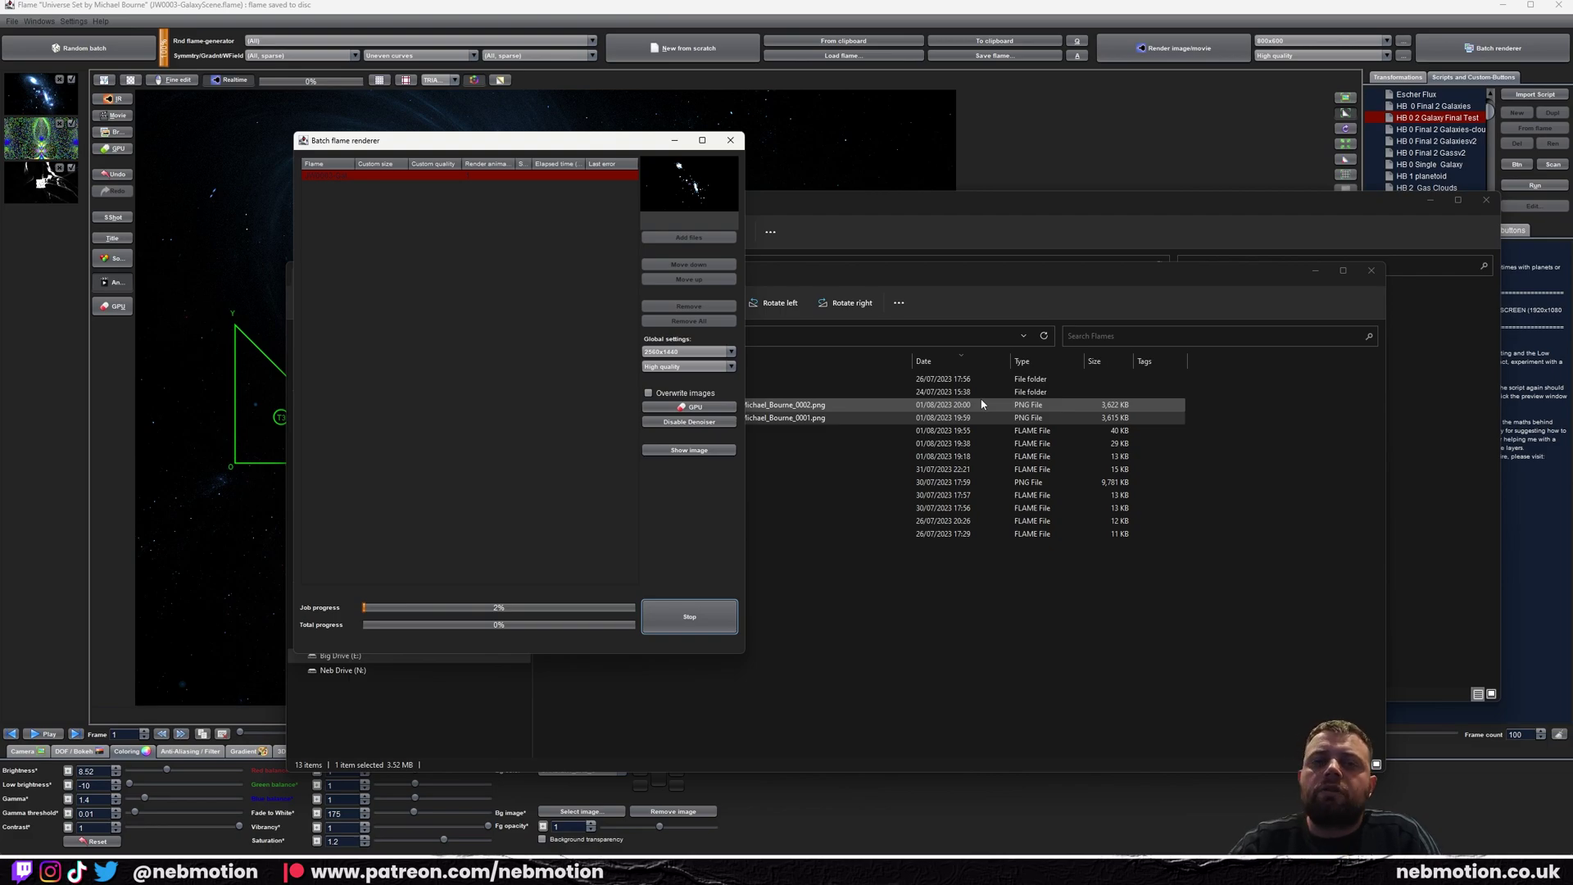
{"action": "left_click", "coordinate": [983, 404]}
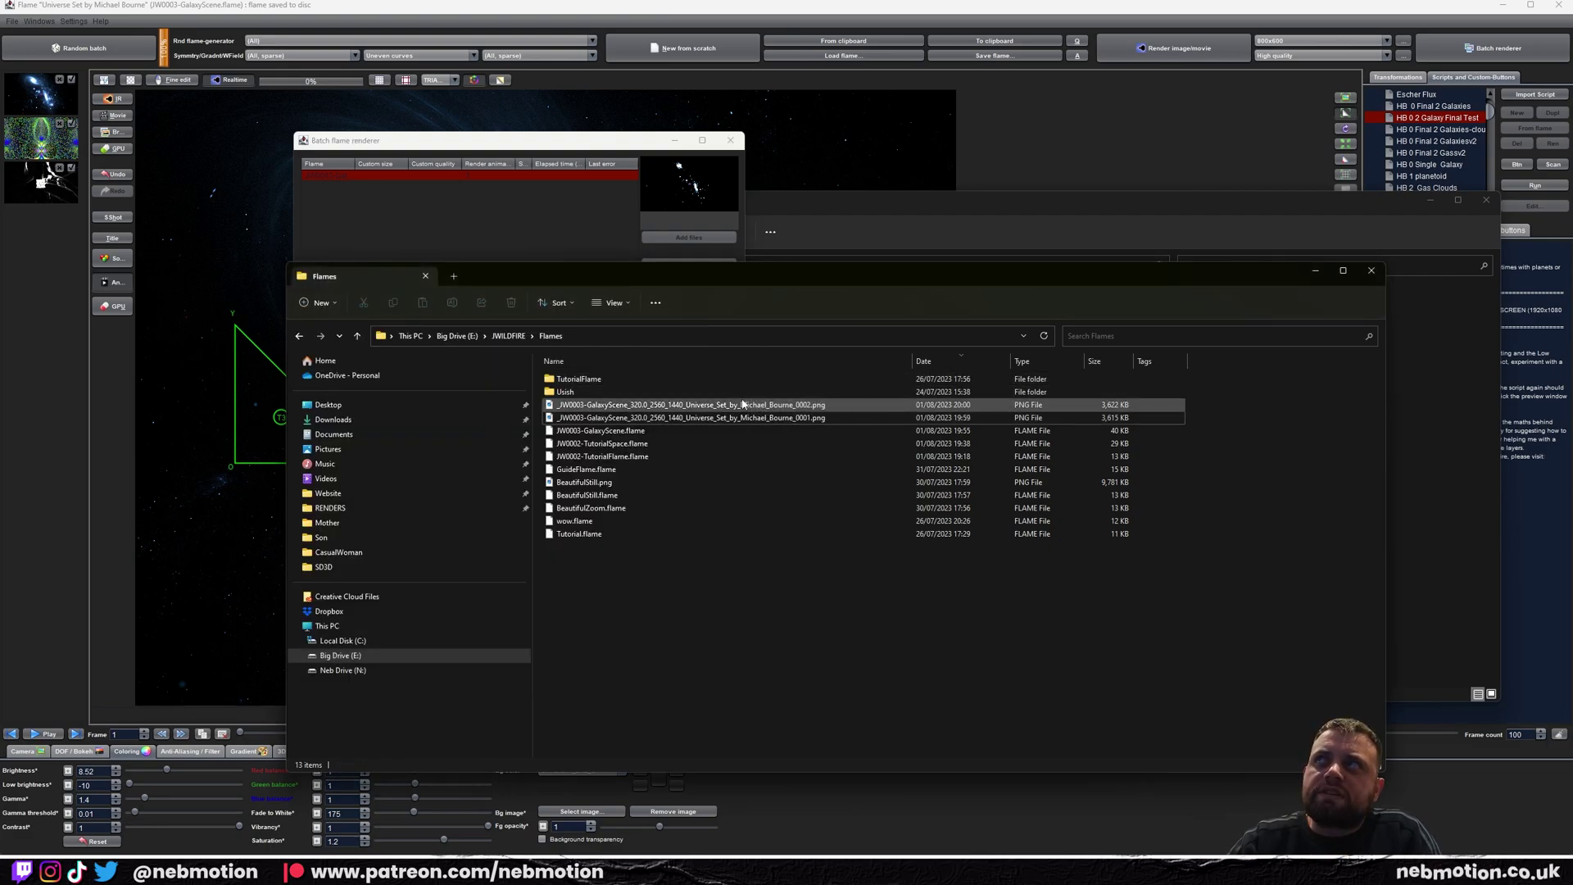
{"action": "left_click", "coordinate": [743, 404]}
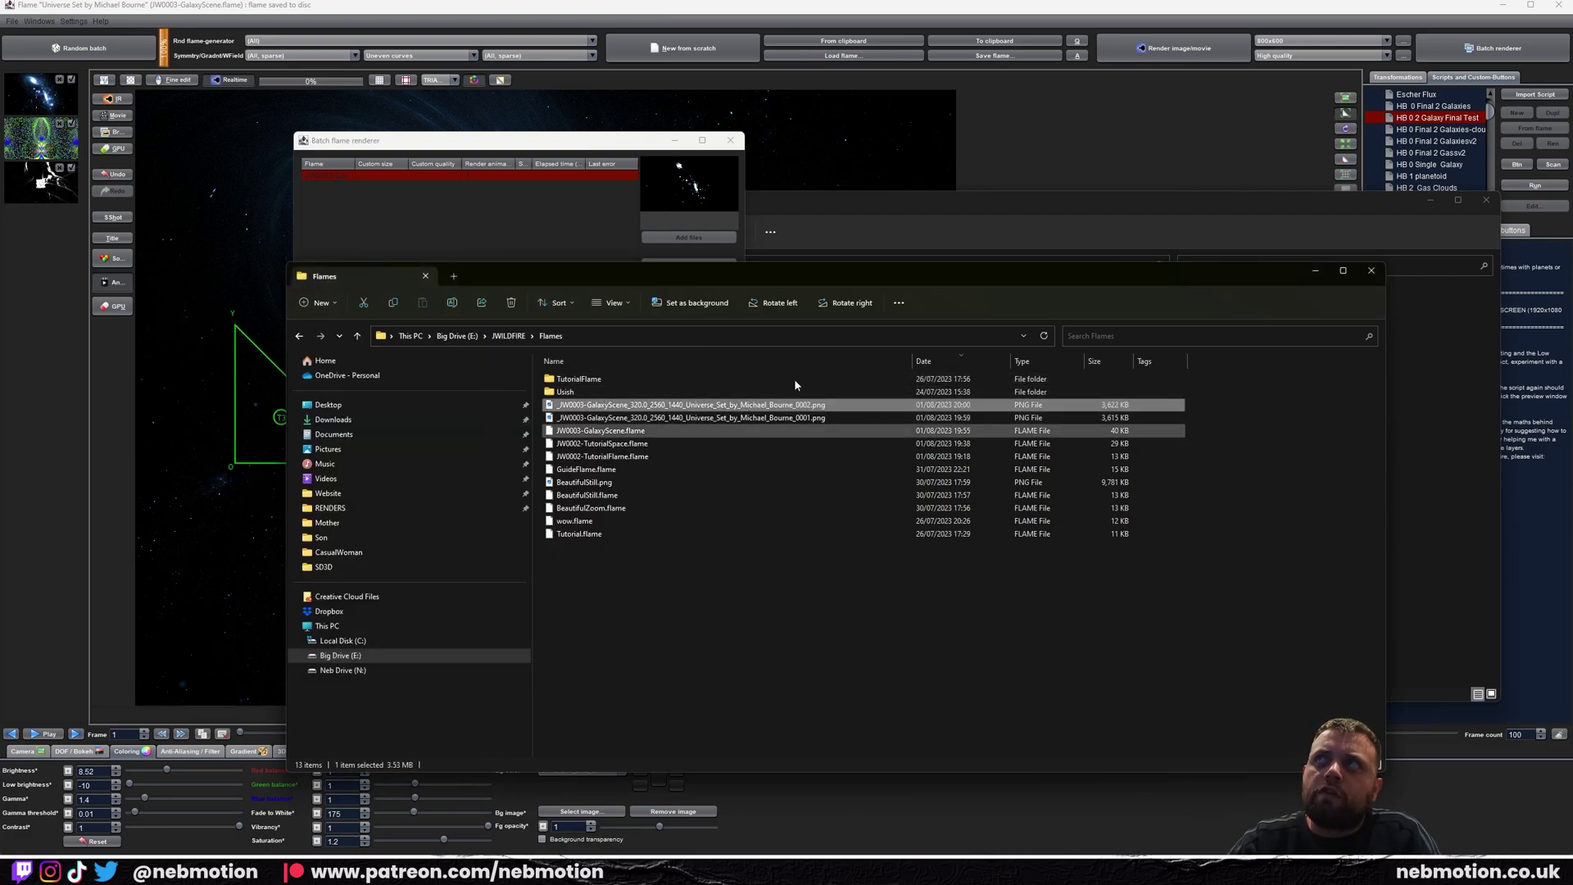
{"action": "left_click", "coordinate": [1516, 800]}
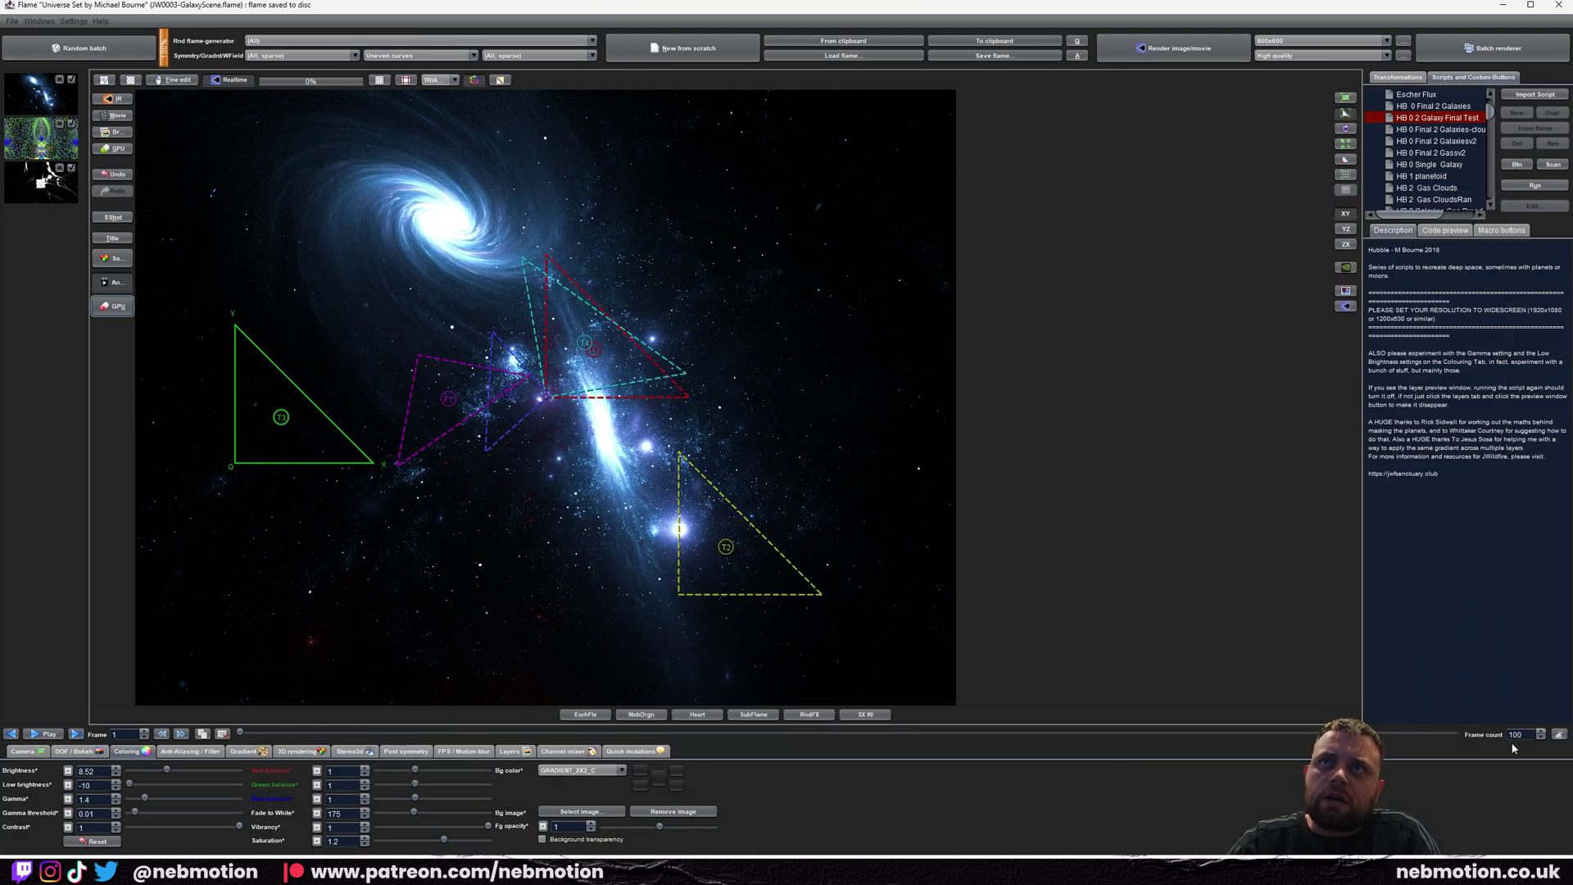
{"action": "key", "text": "alt+Tab"}
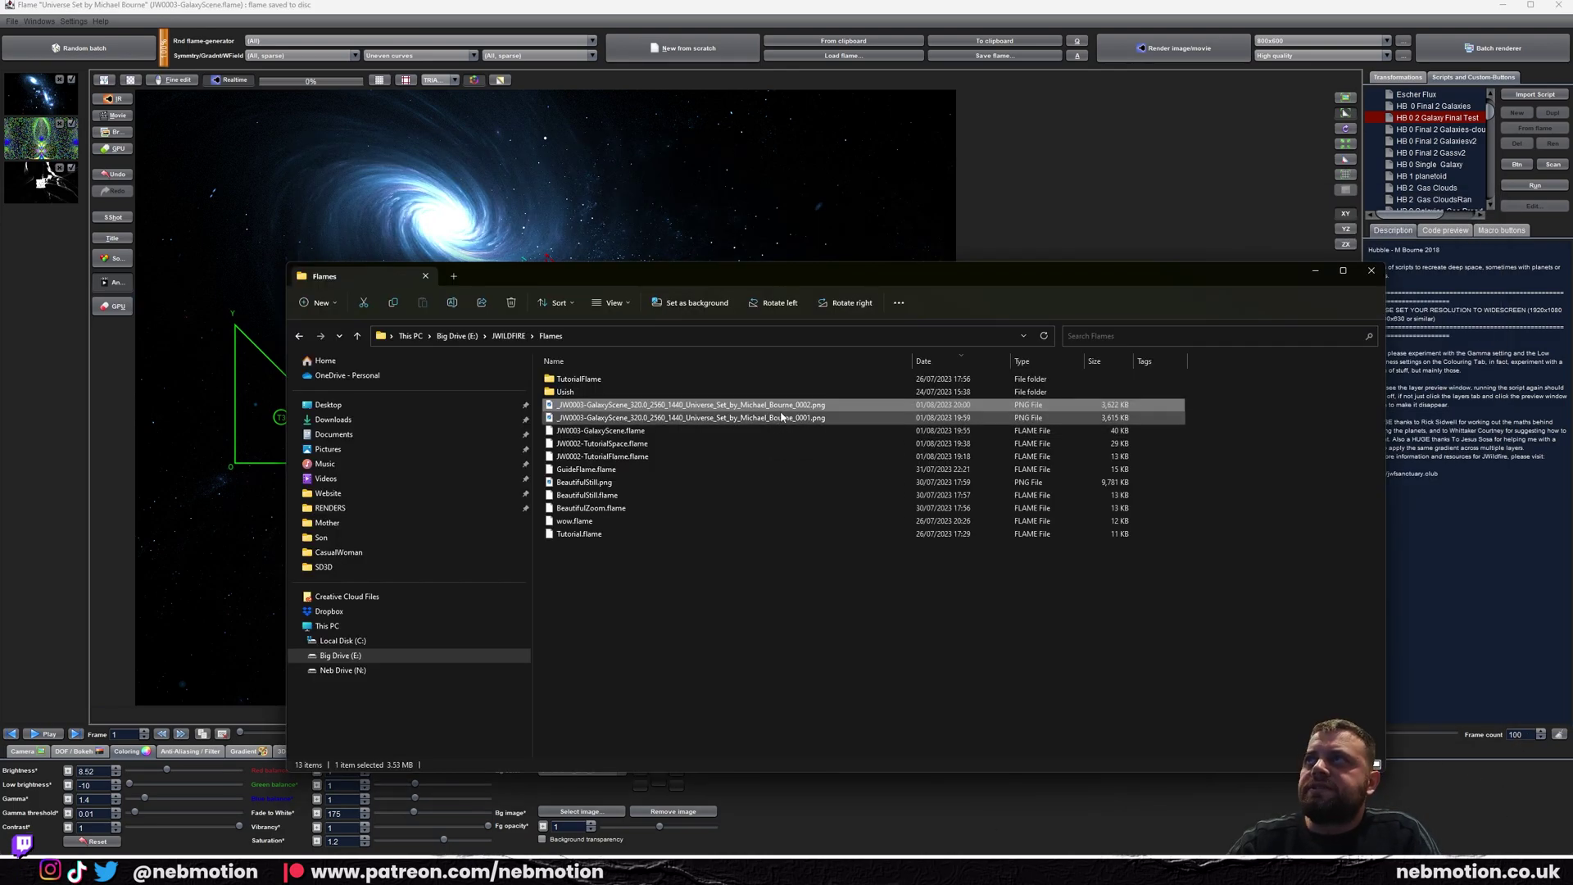